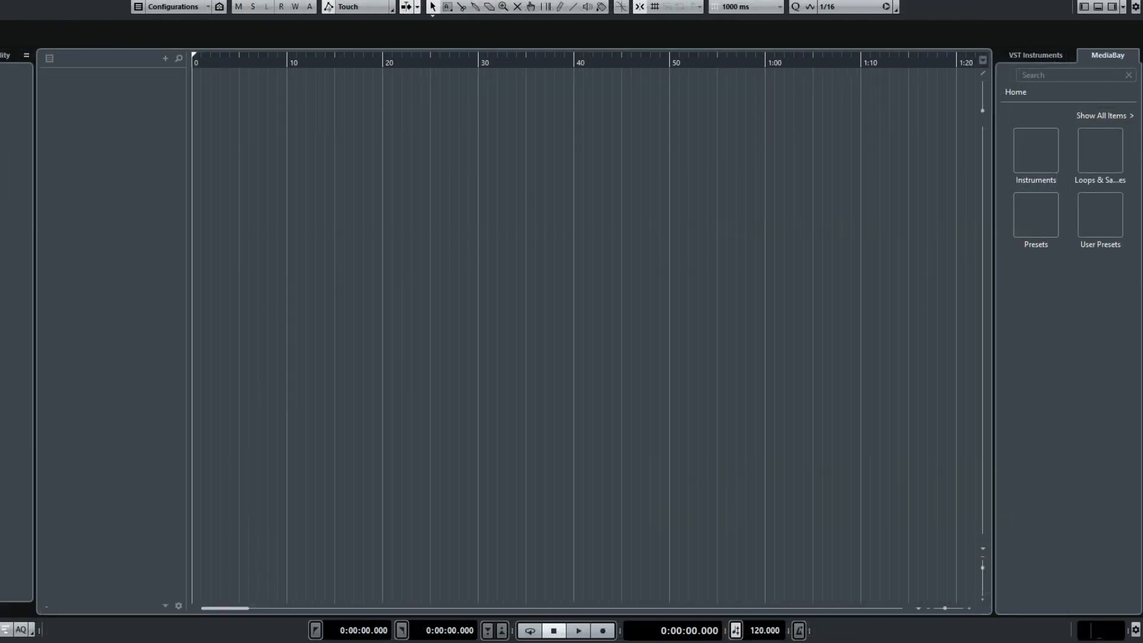
- Load the Band-in-a-Box DAW VST3 Plugin as a rack instrument and enlarge its plugin window
{"action": "left_click", "coordinate": [1044, 57]}
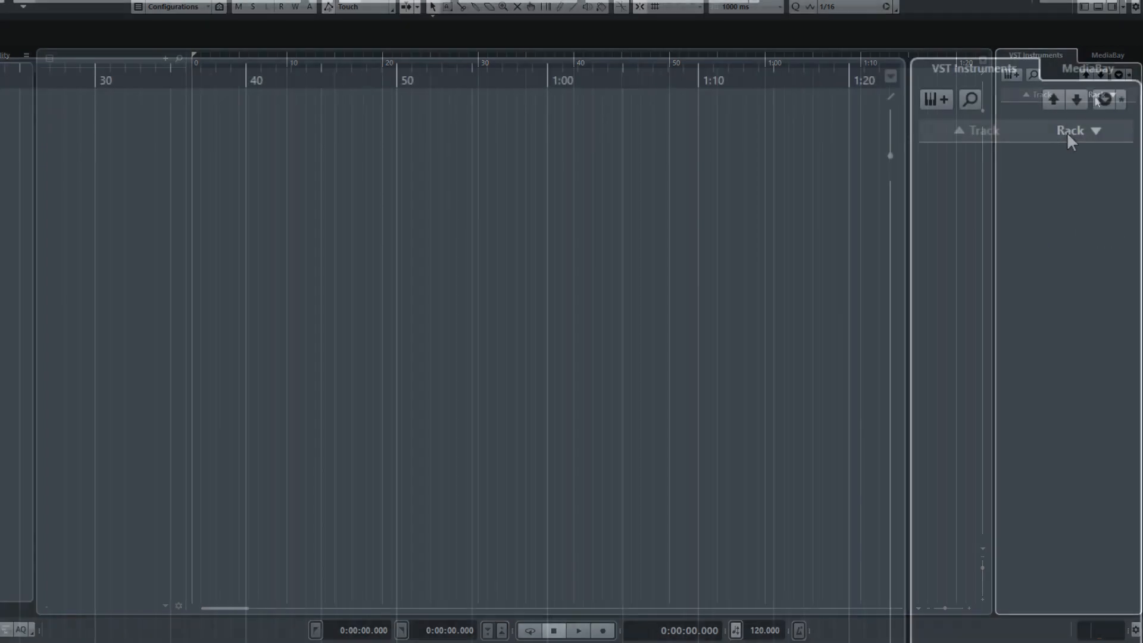
{"action": "left_click", "coordinate": [1097, 96]}
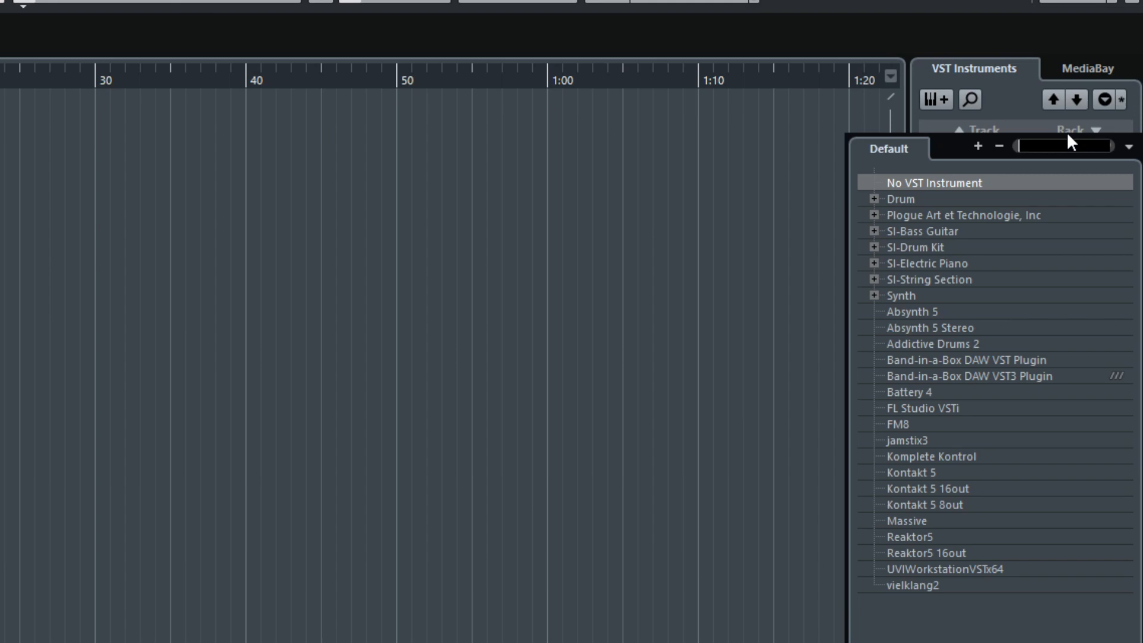
{"action": "left_click", "coordinate": [1024, 374]}
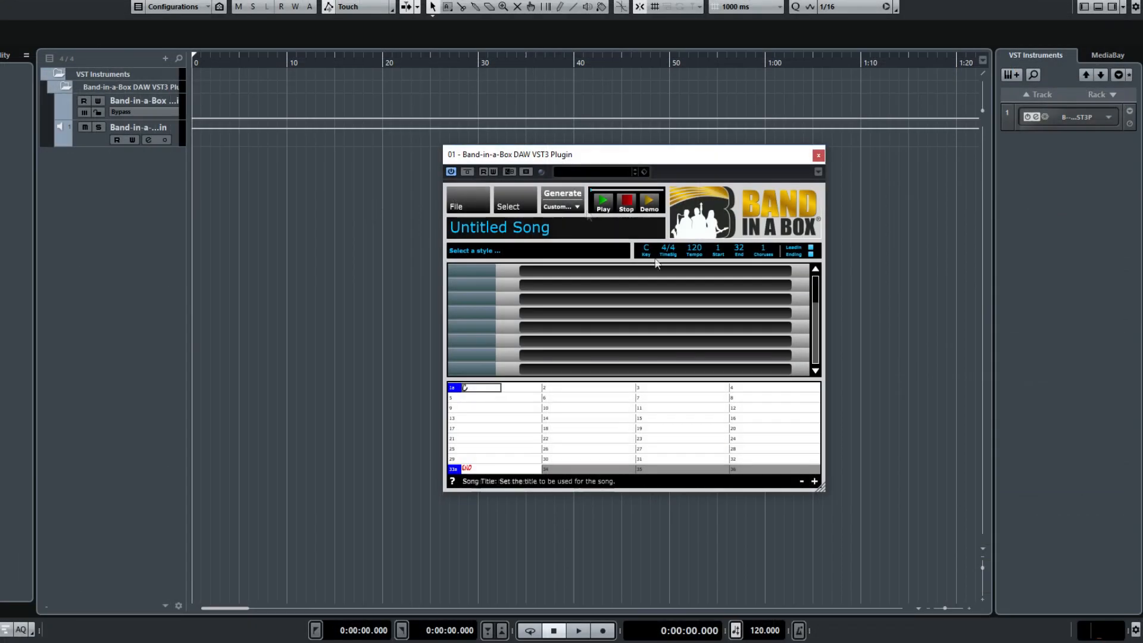
{"action": "left_click_drag", "start_coordinate": [695, 156], "coordinate": [599, 131]}
{"action": "left_click_drag", "start_coordinate": [724, 464], "coordinate": [952, 618]}
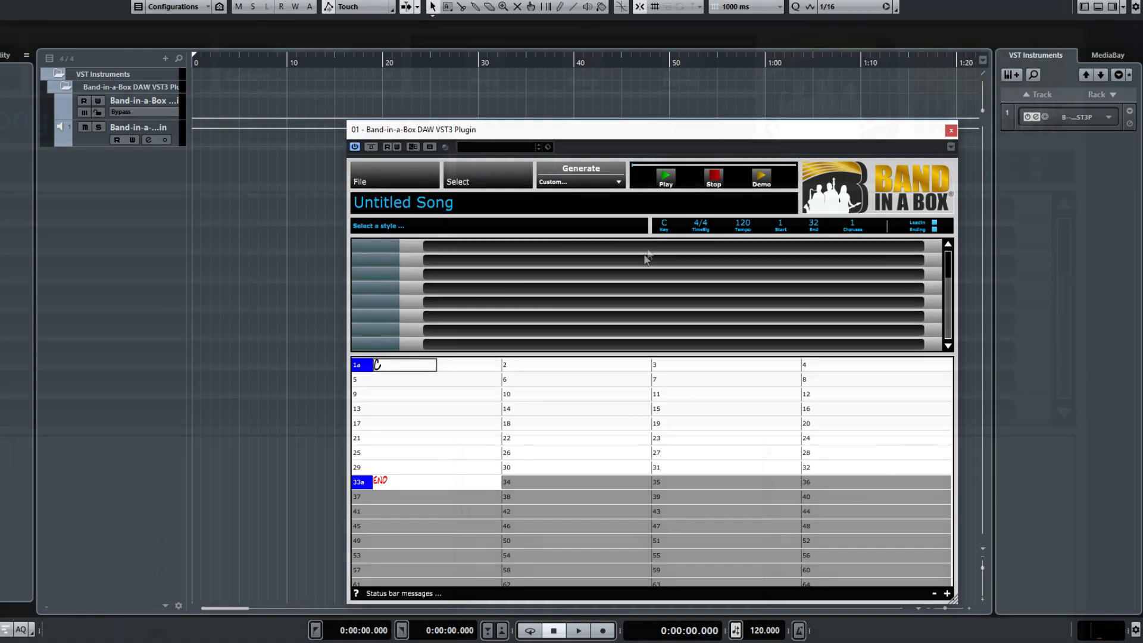
- Set the song's key signature to A major with transposition and make the chord at bar 1 A7
{"action": "left_click", "coordinate": [664, 225]}
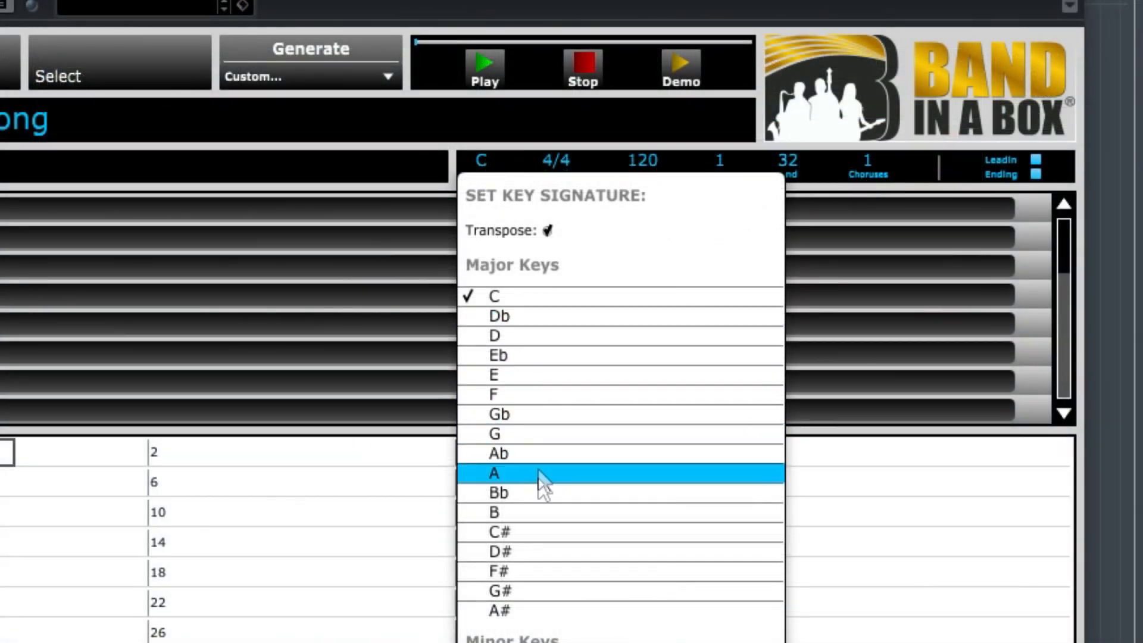
{"action": "left_click", "coordinate": [538, 478]}
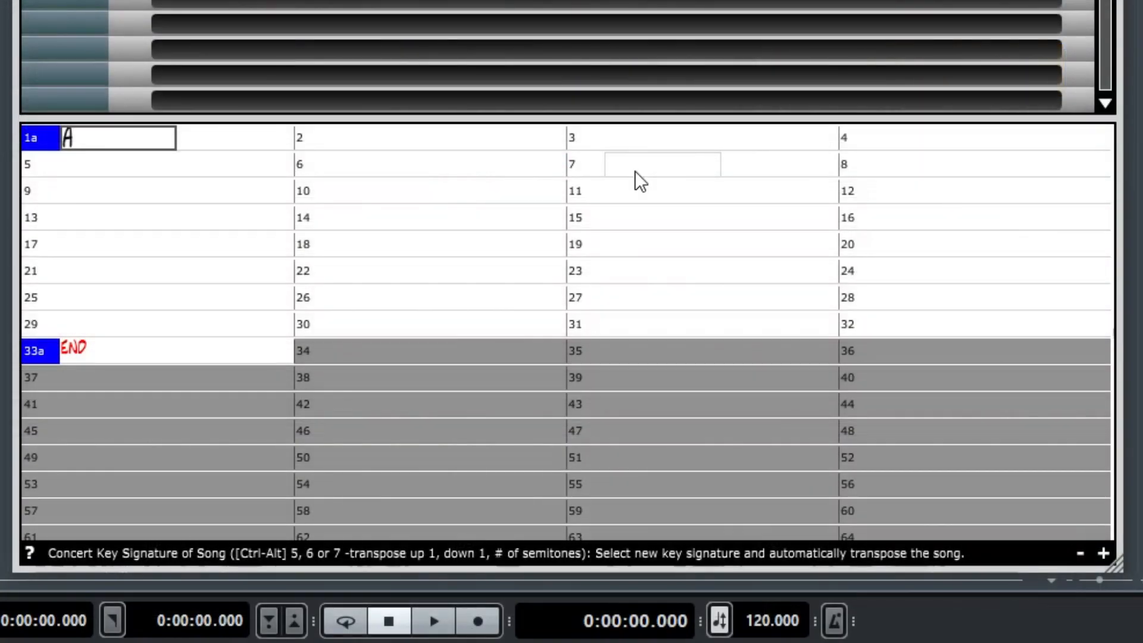
{"action": "key", "text": "Delete"}
- Enter a C7sus chord at bar 5 and a D7 chord at bar 7 of the chord sheet
{"action": "key", "text": "Right"}
{"action": "key", "text": "Right"}
{"action": "key", "text": "Right"}
{"action": "key", "text": "Right"}
{"action": "key", "text": "Right"}
{"action": "key", "text": "Right"}
{"action": "key", "text": "Right"}
{"action": "key", "text": "Right"}
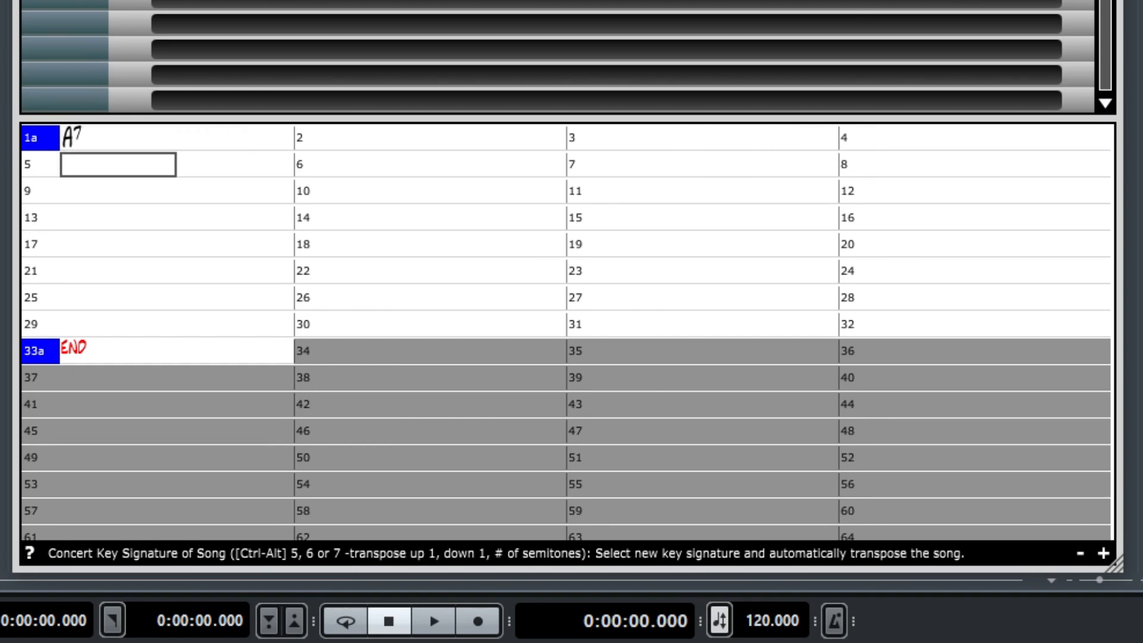
{"action": "type", "text": "C7sus"}
{"action": "key", "text": "Return"}
{"action": "key", "text": "Right"}
{"action": "key", "text": "Right"}
{"action": "key", "text": "Right"}
{"action": "type", "text": "D7"}
{"action": "key", "text": "Return"}
- Copy the first eight bars of chords and their part marker to bar 9 using the K command
{"action": "key", "text": "Right"}
{"action": "key", "text": "Right"}
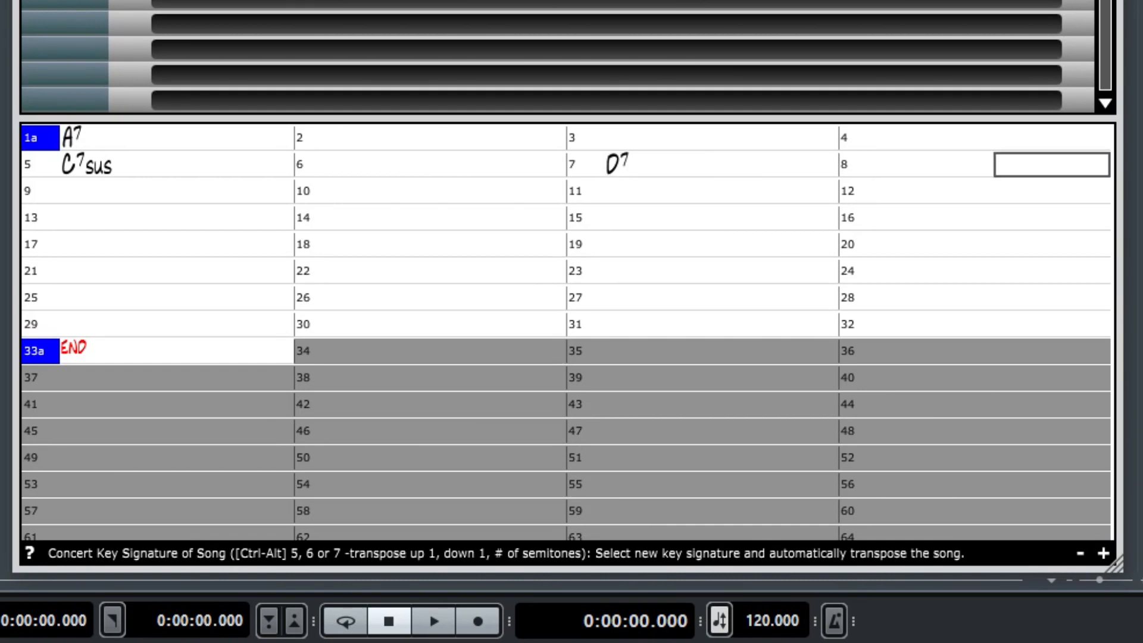
{"action": "key", "text": "Right"}
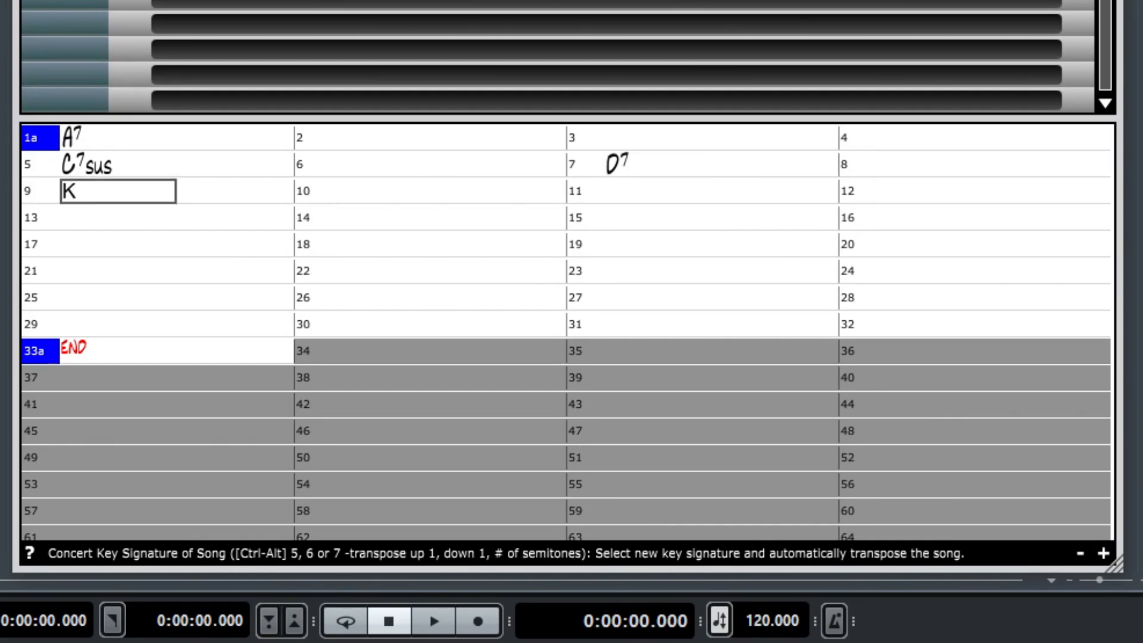
{"action": "key", "text": "Return"}
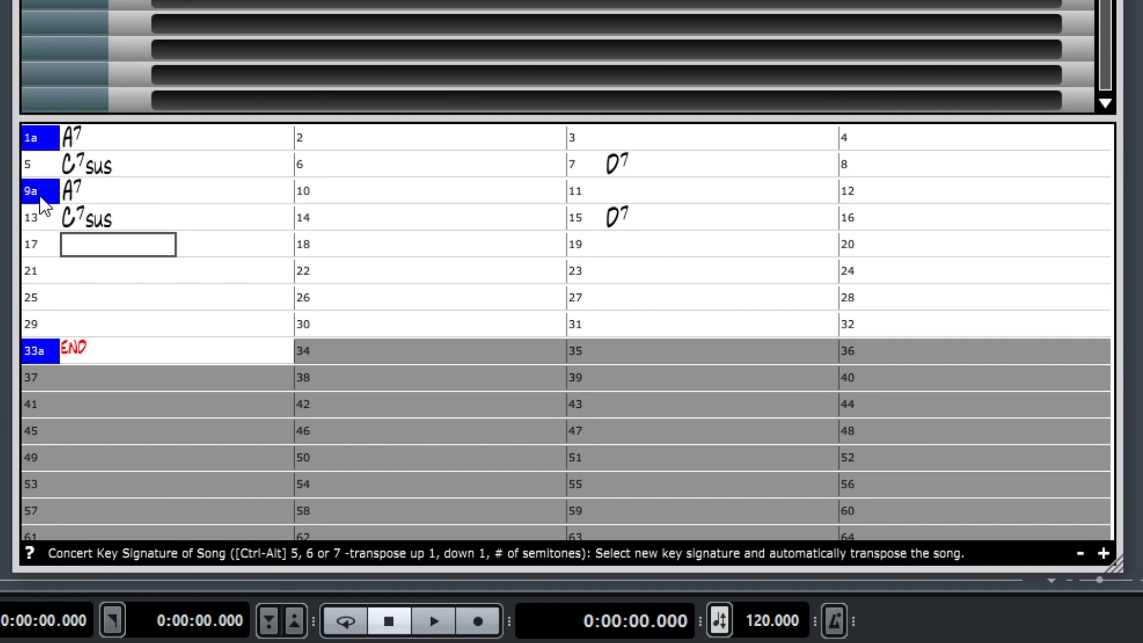
- Place a "b" part marker at bar 17 and enter Bm at bar 17 and Em at bar 19
{"action": "left_click", "coordinate": [49, 249]}
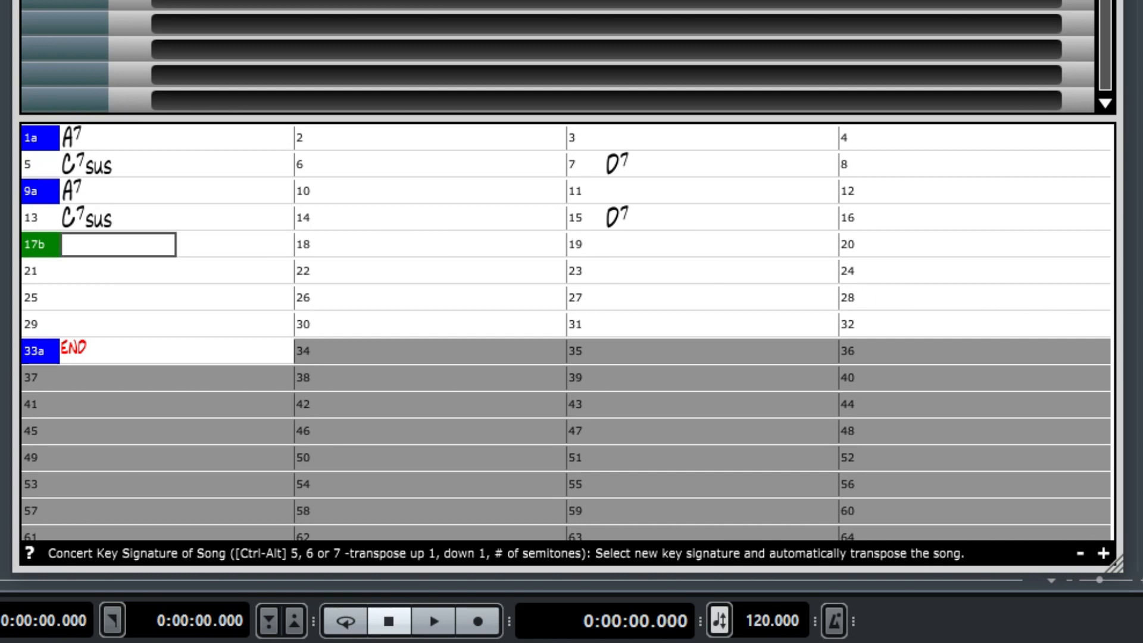
{"action": "type", "text": "Bm"}
{"action": "key", "text": "Return"}
{"action": "key", "text": "Return"}
{"action": "key", "text": "Return"}
{"action": "key", "text": "Return"}
{"action": "type", "text": "Em"}
{"action": "key", "text": "Return"}
- Enter a Bm chord at bar 21 and an E7 chord at bar 23
{"action": "key", "text": "Return"}
{"action": "key", "text": "Return"}
{"action": "key", "text": "Return"}
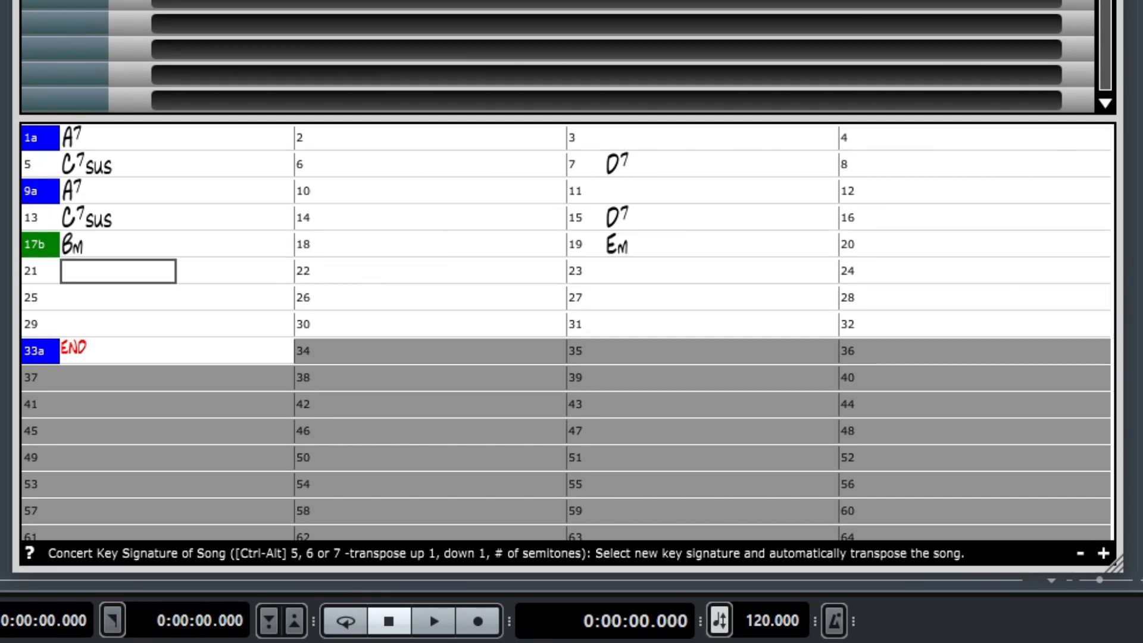
{"action": "type", "text": "Bm"}
{"action": "key", "text": "Return"}
{"action": "key", "text": "Return"}
{"action": "key", "text": "Return"}
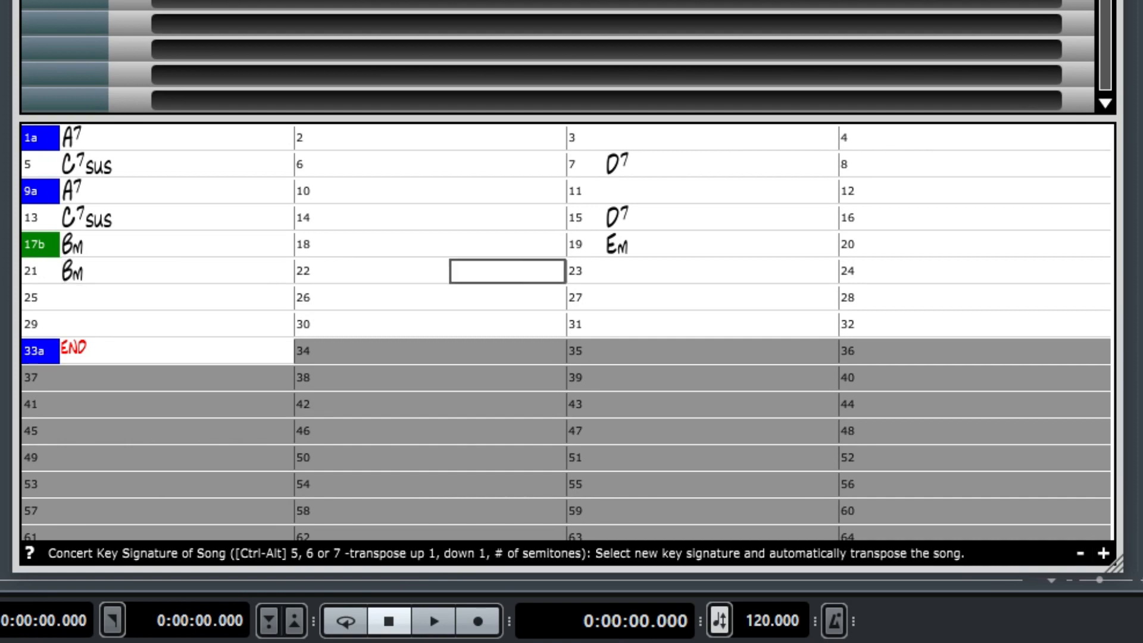
{"action": "key", "text": "Return"}
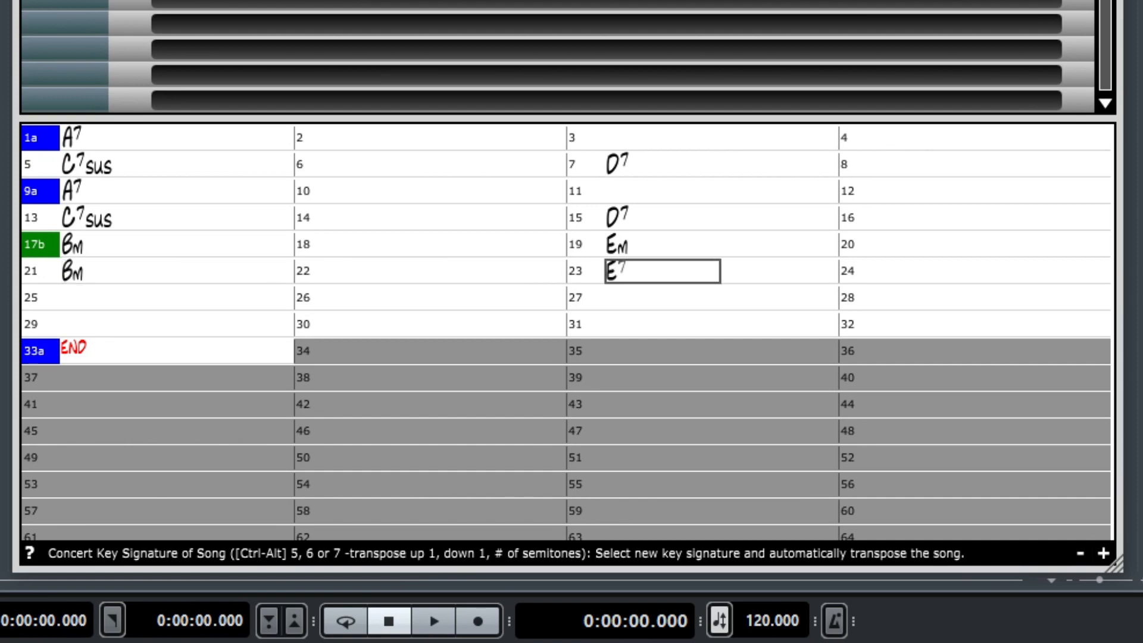
{"action": "type", "text": "E7"}
{"action": "key", "text": "Return"}
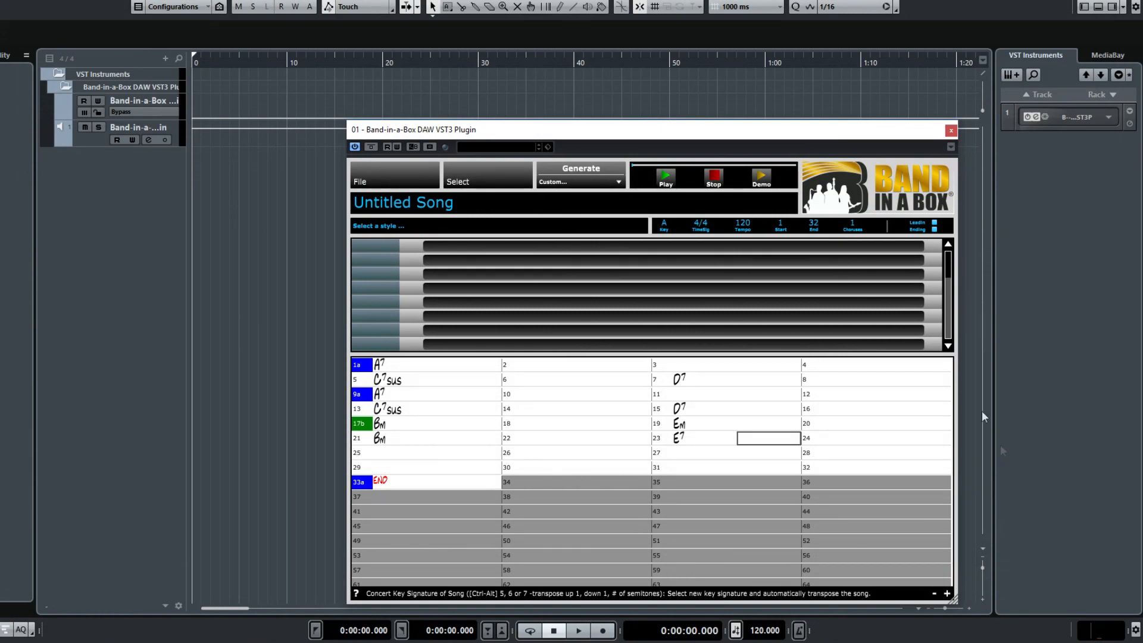
- Set the song form to end at bar 24 with 4 choruses and enter an A chord at bar 25
{"action": "left_click", "coordinate": [814, 225]}
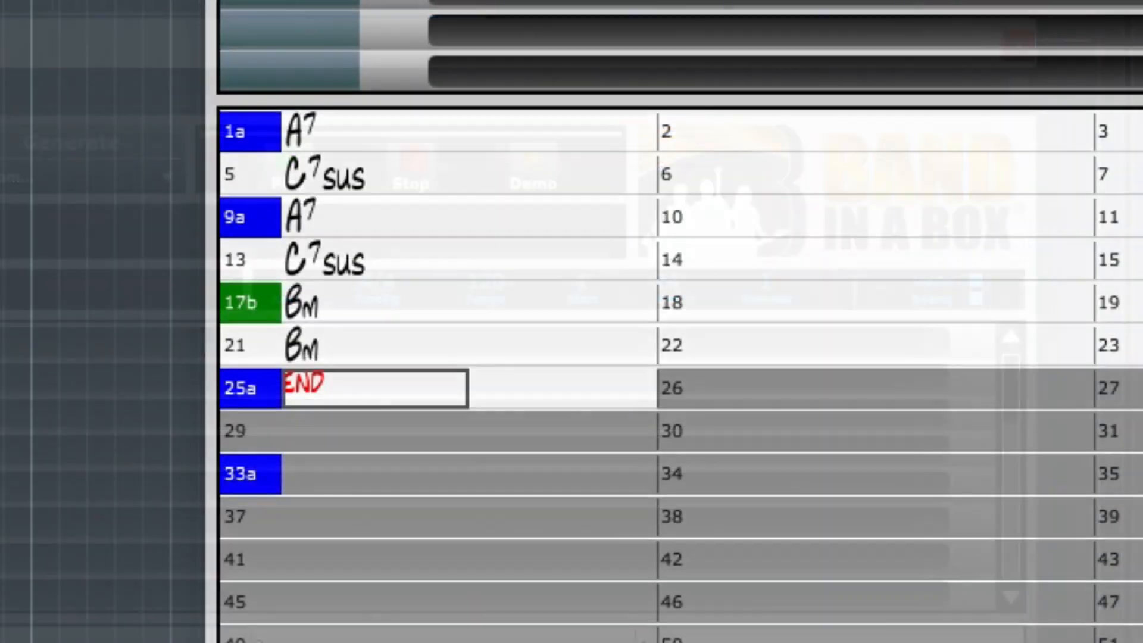
{"action": "type", "text": "A"}
{"action": "key", "text": "Return"}
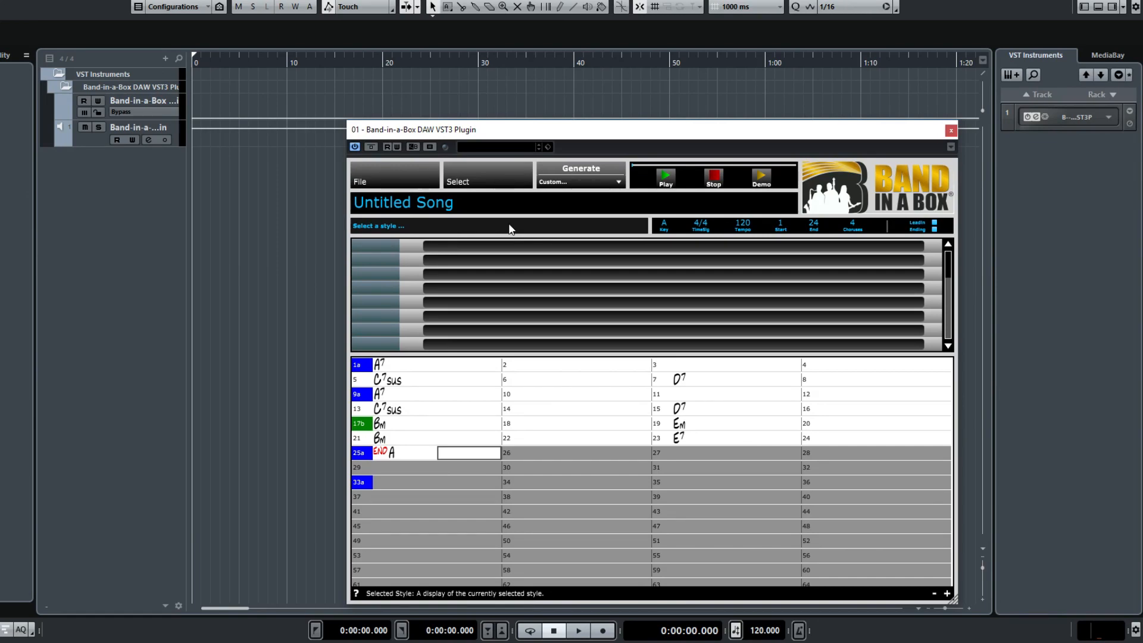
- Open the StylePicker and filter the style list to the EVERYTHING JAZZ category
{"action": "left_click", "coordinate": [499, 169]}
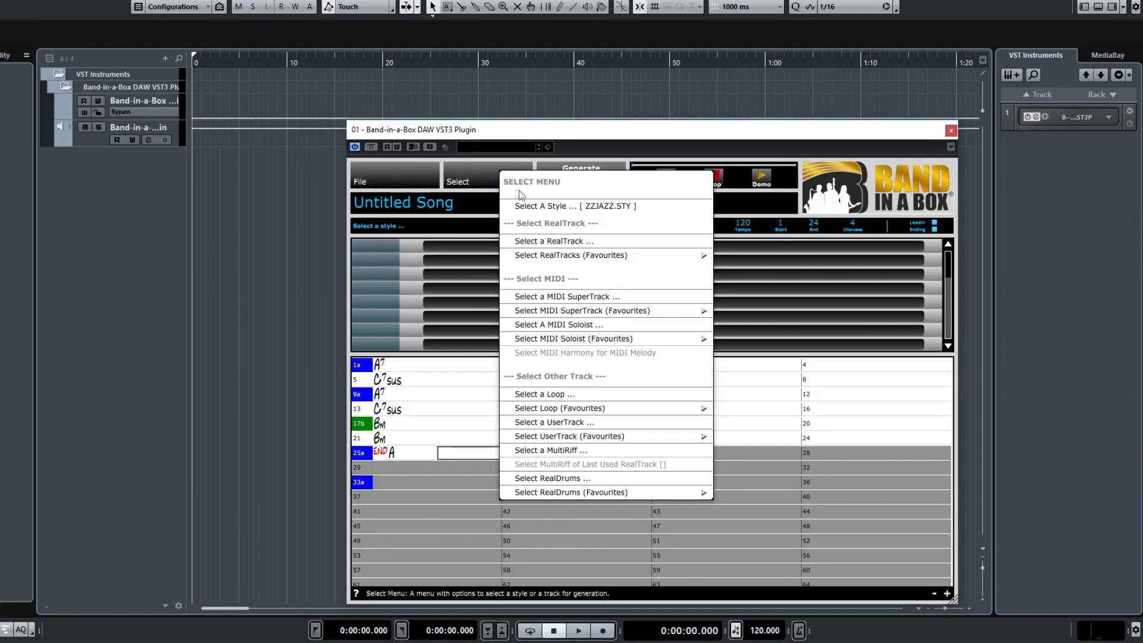
{"action": "left_click", "coordinate": [538, 206]}
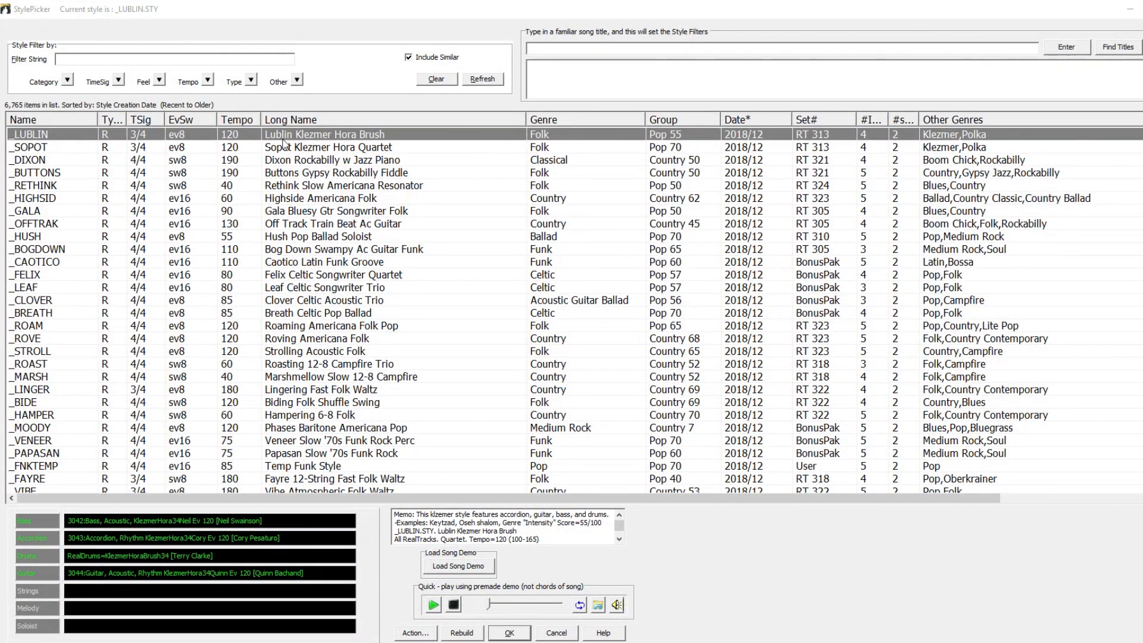
{"action": "left_click", "coordinate": [68, 79]}
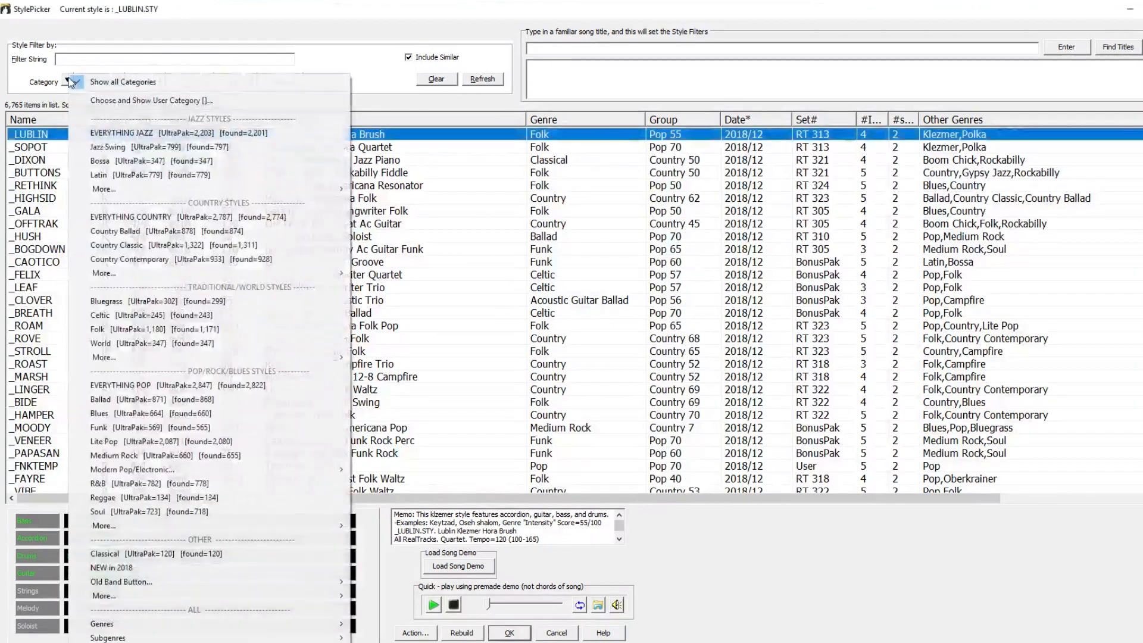
{"action": "left_click", "coordinate": [117, 134]}
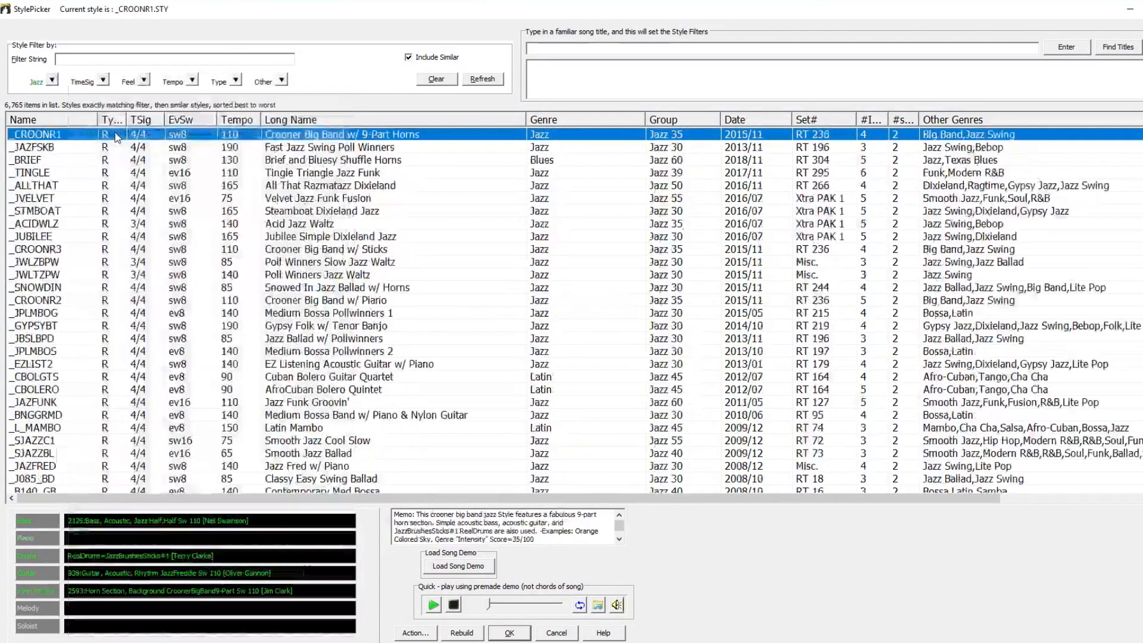
- Audition the jazz styles Rainy New York City Modern Jazz Waltz (_RAINNYC) and Iguazu Slow Choir Bossa Multi (_IGUAZU+)
{"action": "left_click", "coordinate": [53, 250]}
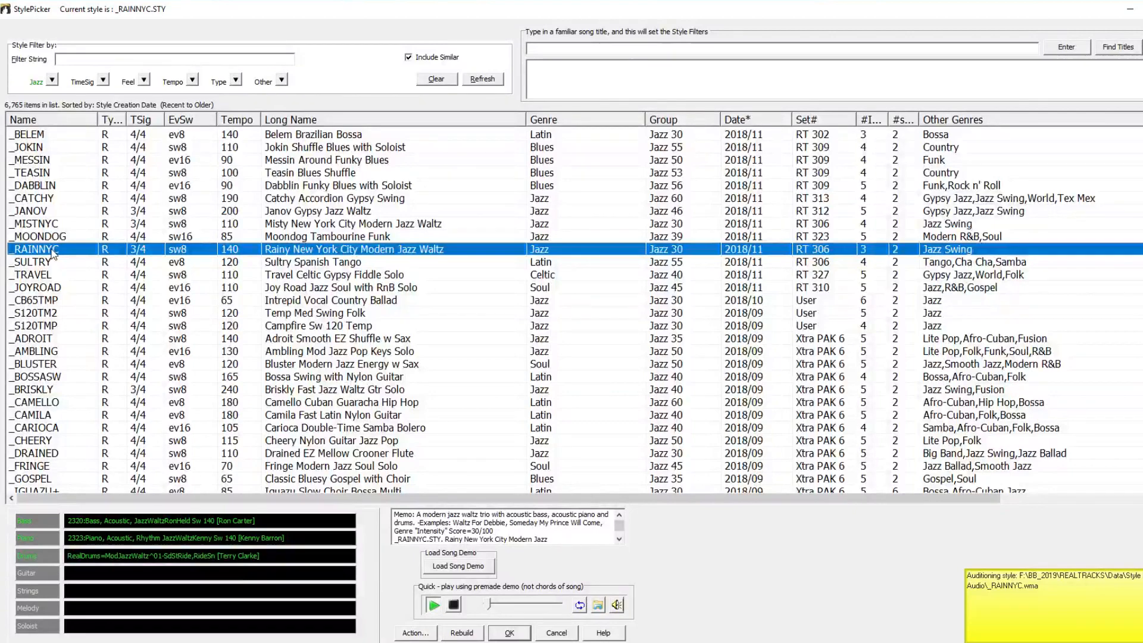
{"action": "scroll", "coordinate": [53, 253], "scroll_direction": "down", "scroll_amount": 1}
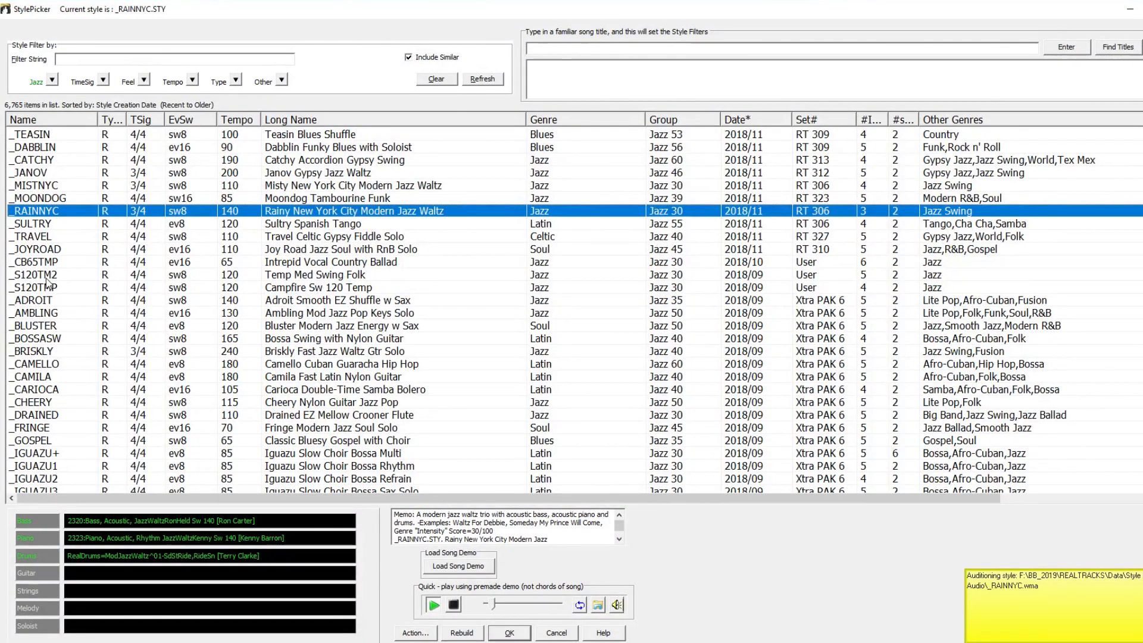
{"action": "scroll", "coordinate": [50, 280], "scroll_direction": "down", "scroll_amount": 5}
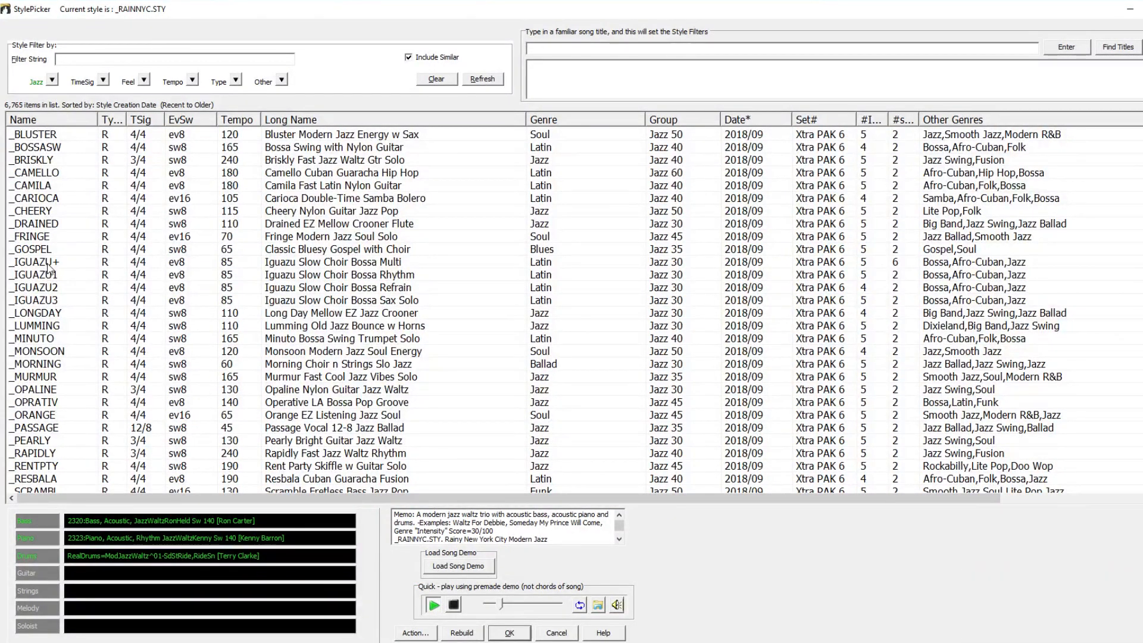
{"action": "left_click", "coordinate": [49, 264]}
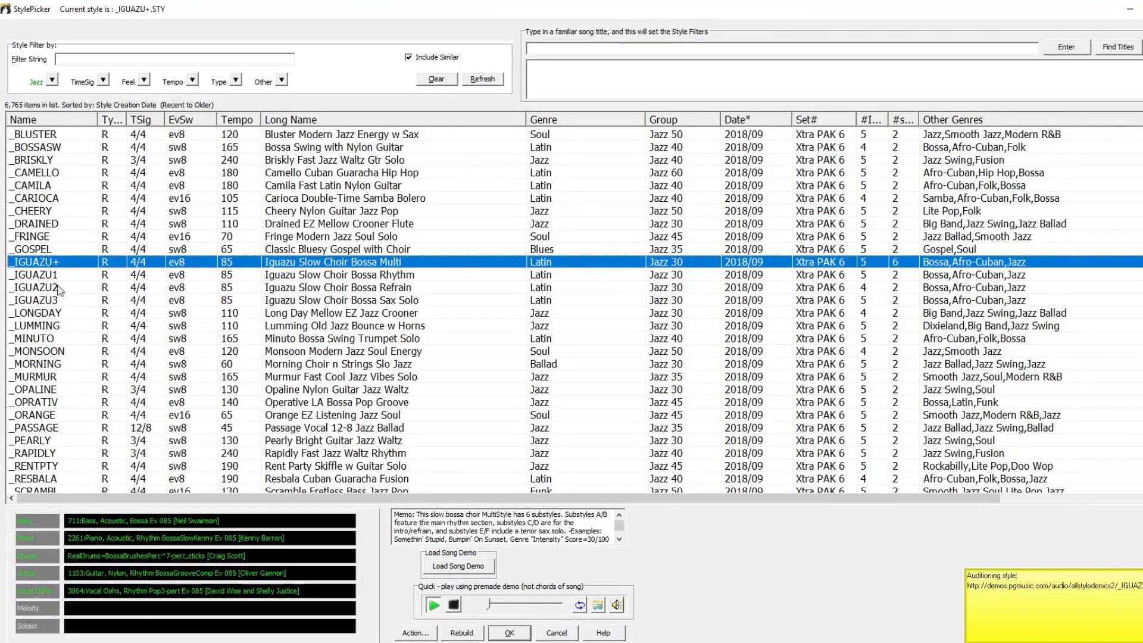
- Audition the styles Operative LA Bossa Pop Groove (_OPRATIV) and Rapidly Fast Jazz Waltz Rhythm (_RAPIDLY)
{"action": "scroll", "coordinate": [60, 292], "scroll_direction": "down", "scroll_amount": 2}
{"action": "scroll", "coordinate": [54, 296], "scroll_direction": "down", "scroll_amount": 1}
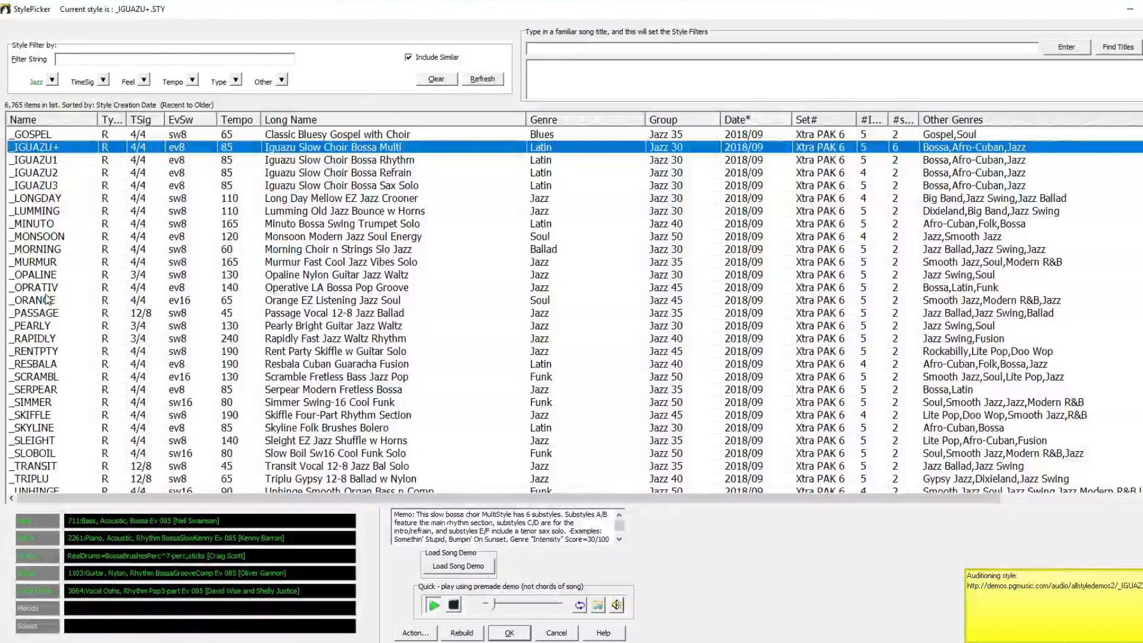
{"action": "left_click", "coordinate": [46, 287]}
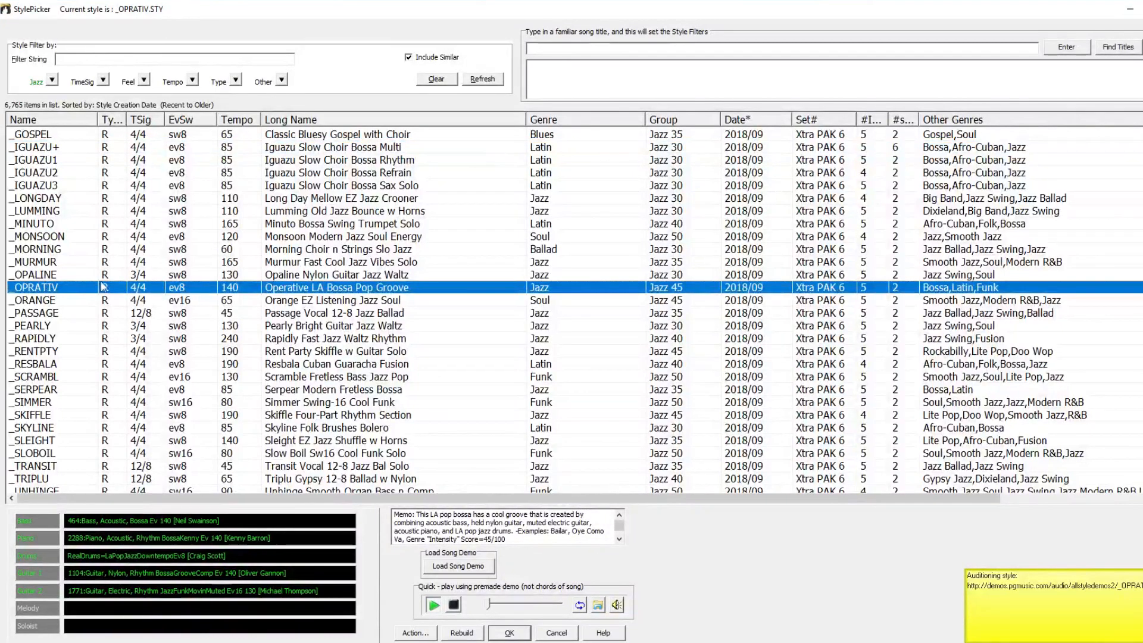
{"action": "scroll", "coordinate": [89, 297], "scroll_direction": "down", "scroll_amount": 1}
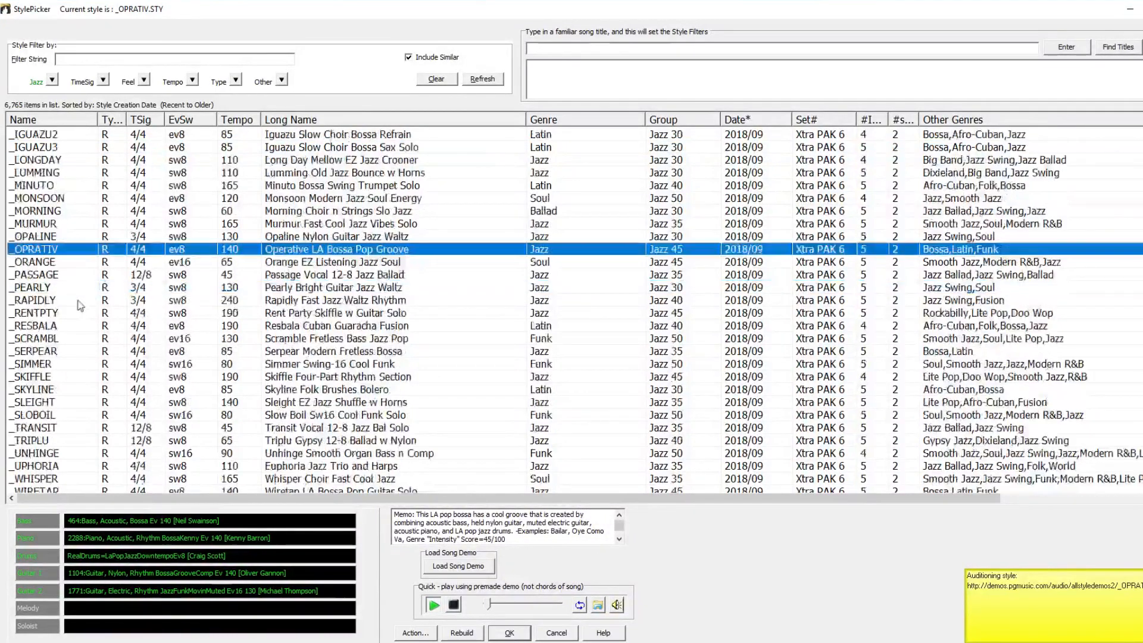
{"action": "left_click", "coordinate": [45, 301]}
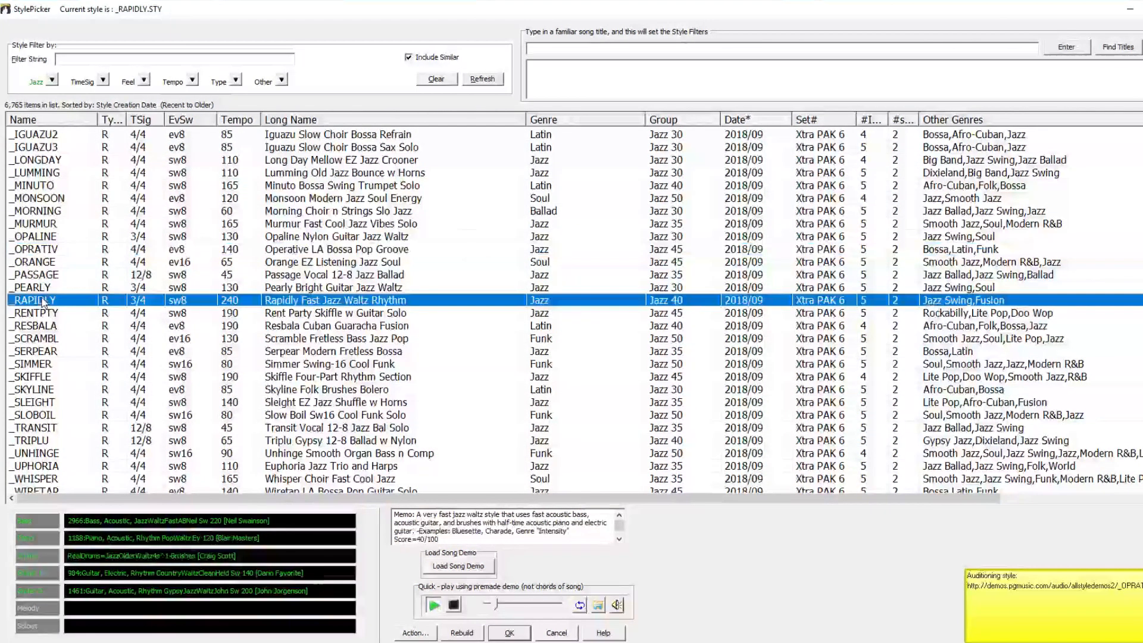
- Browse further down the jazz styles and audition Transit Vocal 12-8 Jazz Bal Solo (_TRANSIT)
{"action": "scroll", "coordinate": [72, 273], "scroll_direction": "down", "scroll_amount": 1}
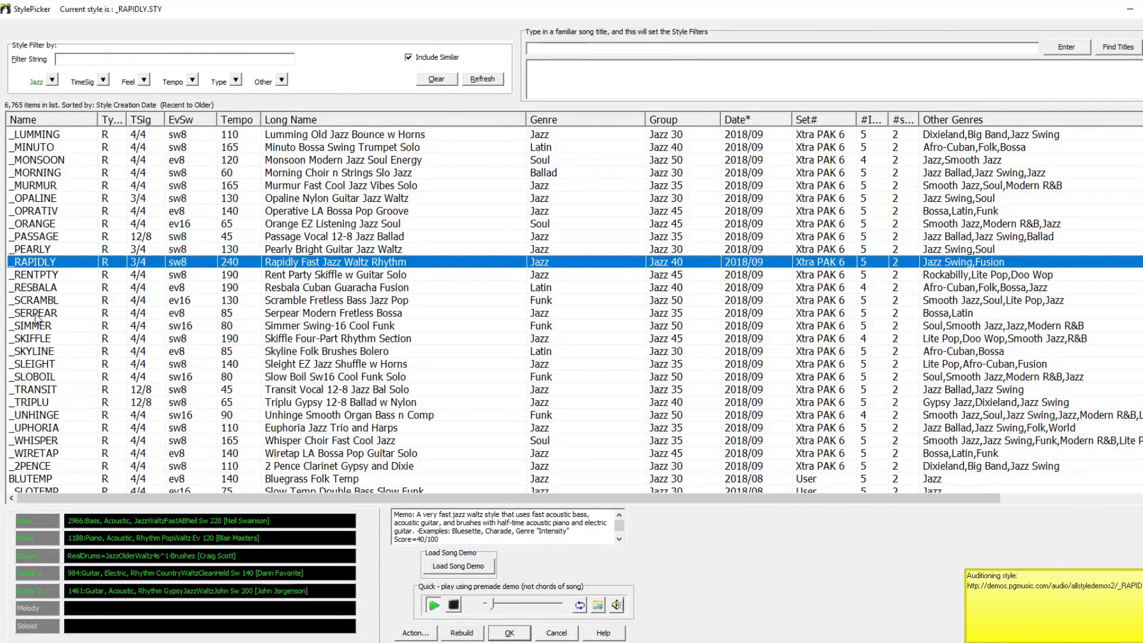
{"action": "scroll", "coordinate": [35, 313], "scroll_direction": "down", "scroll_amount": 1}
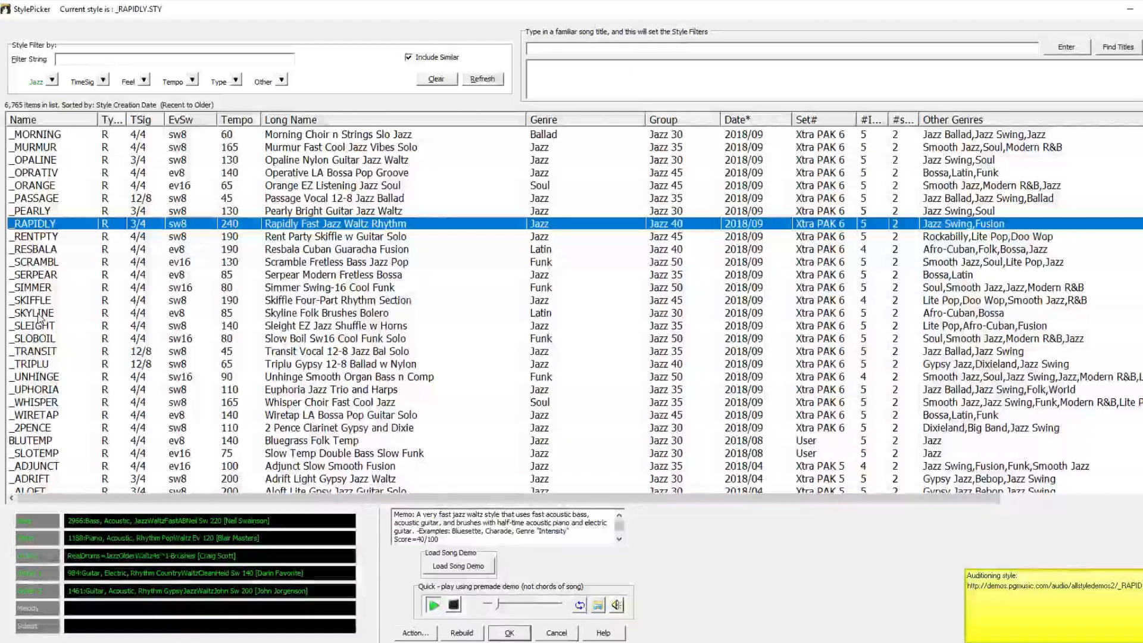
{"action": "left_click", "coordinate": [39, 314]}
{"action": "scroll", "coordinate": [46, 314], "scroll_direction": "down", "scroll_amount": 1}
{"action": "left_click", "coordinate": [47, 314]}
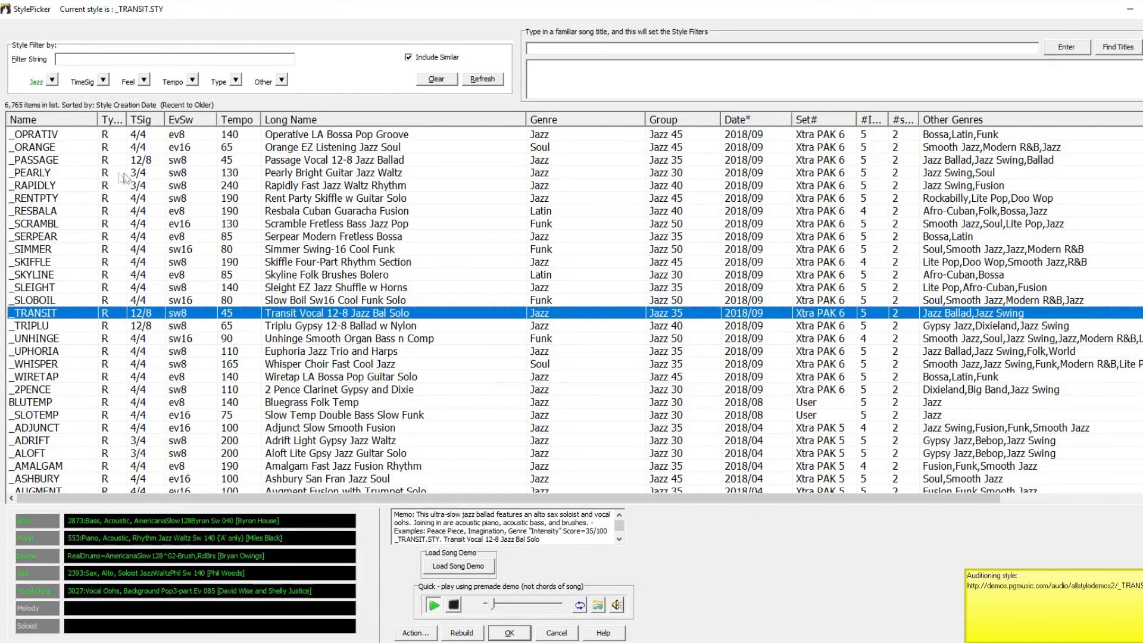
- Filter the styles to the Medium Rock category and audition Burbank Amplitube Hard Rock (_BURBAMP)
{"action": "left_click", "coordinate": [53, 81]}
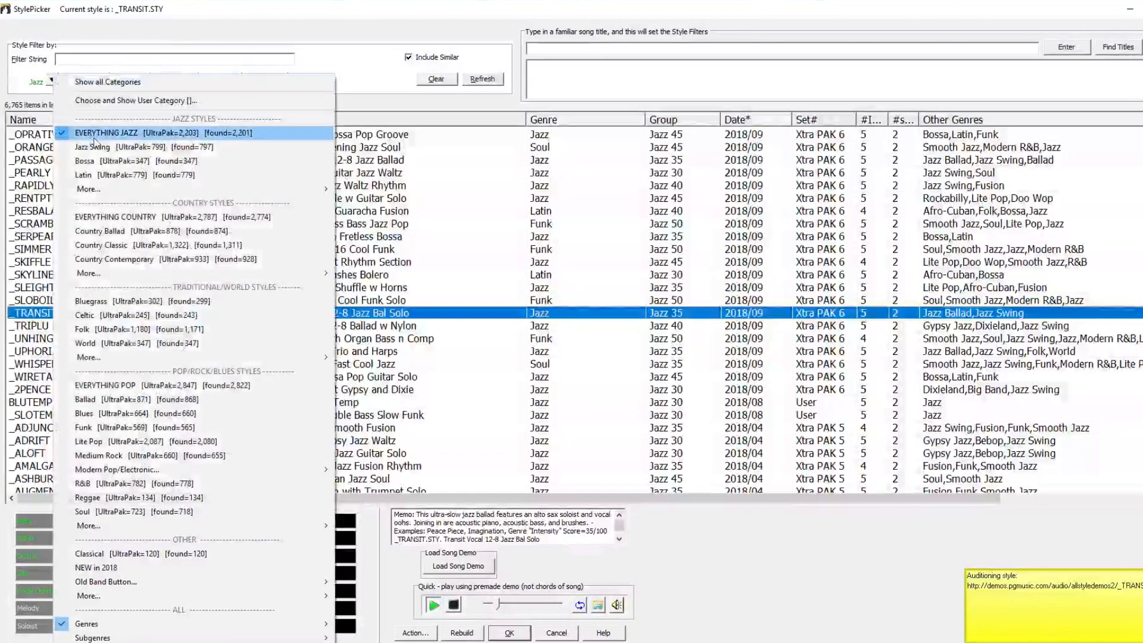
{"action": "left_click", "coordinate": [154, 455]}
{"action": "left_click", "coordinate": [136, 300]}
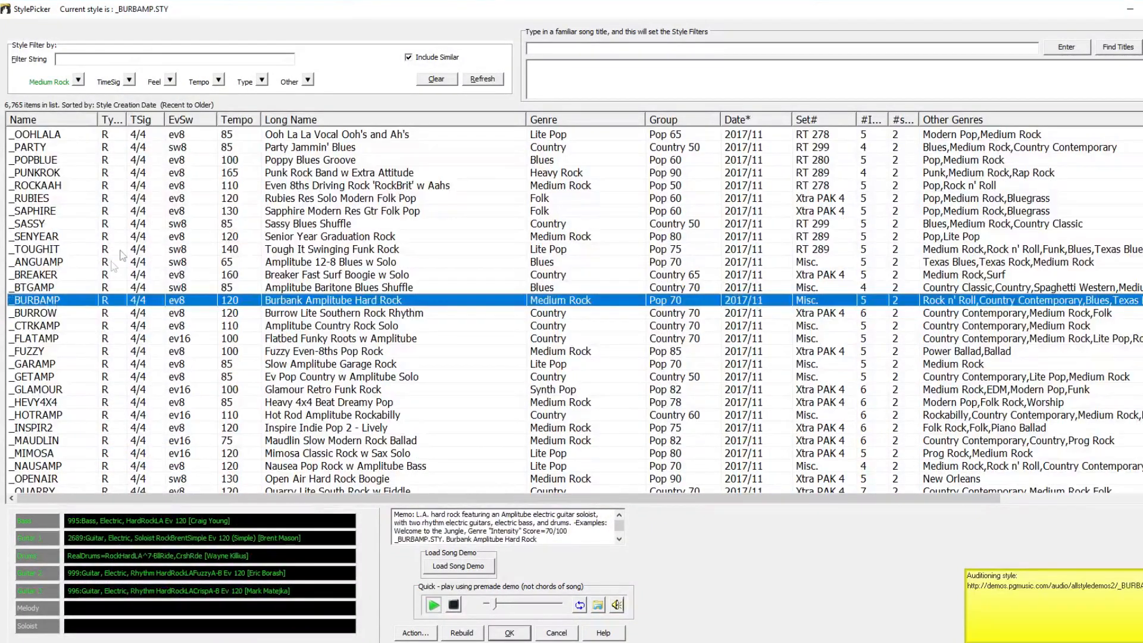
{"action": "scroll", "coordinate": [89, 286], "scroll_direction": "down", "scroll_amount": 2}
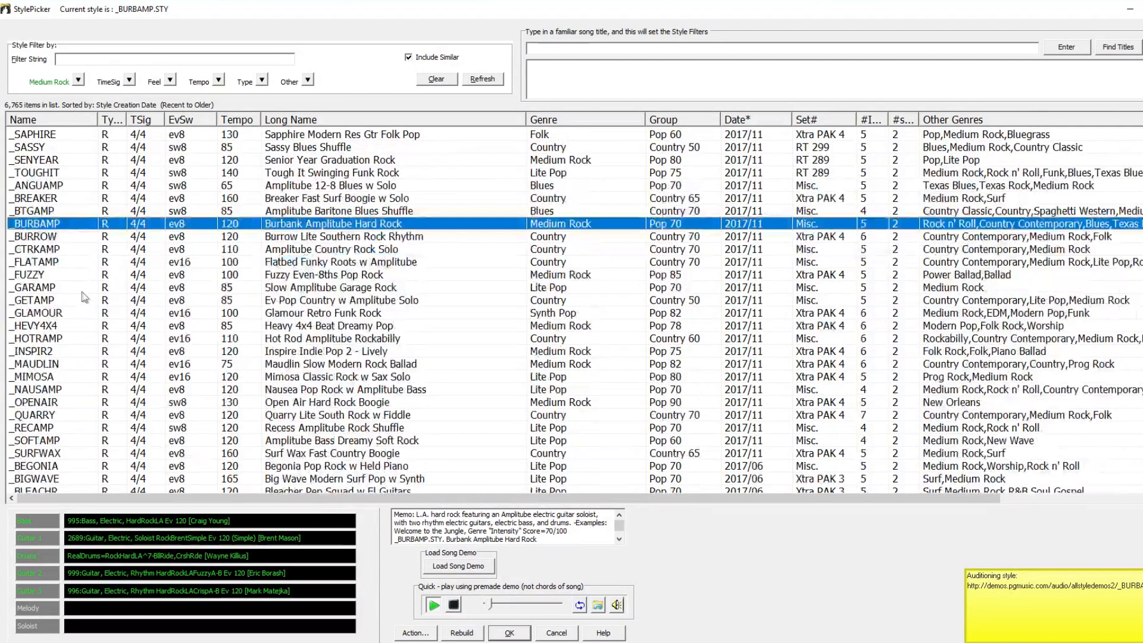
- Audition the styles Heavy 4x4 Beat Dreamy Pop (_HEVY4X4) and Indigo Simple Solo Blues Shuffle (_INDIGO)
{"action": "scroll", "coordinate": [84, 299], "scroll_direction": "down", "scroll_amount": 1}
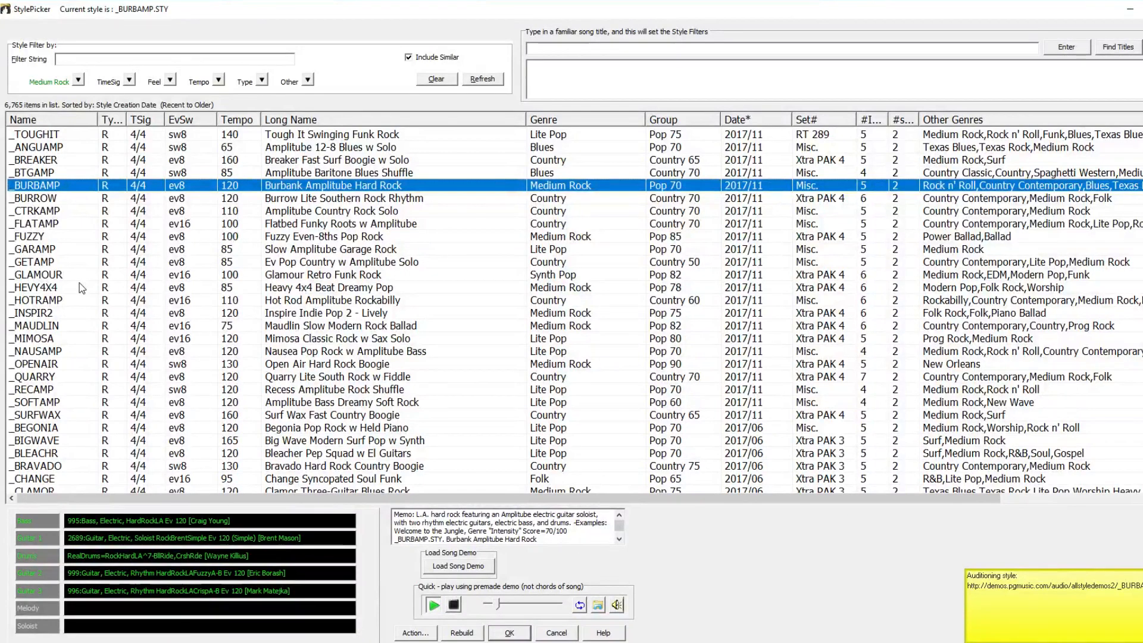
{"action": "left_click", "coordinate": [81, 287]}
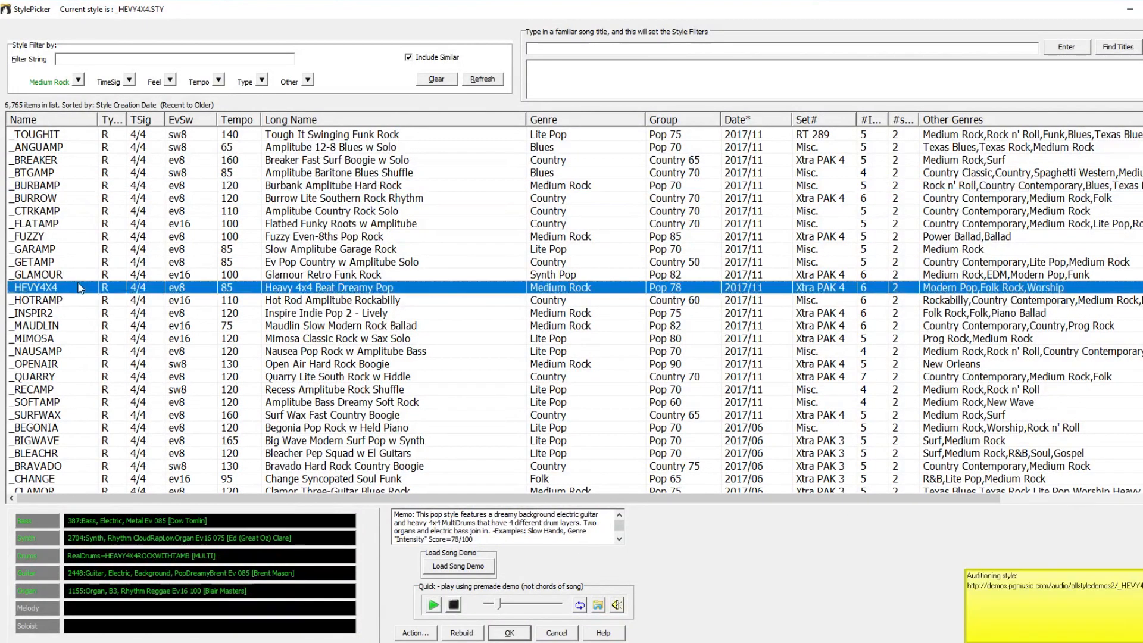
{"action": "scroll", "coordinate": [81, 252], "scroll_direction": "down", "scroll_amount": 2}
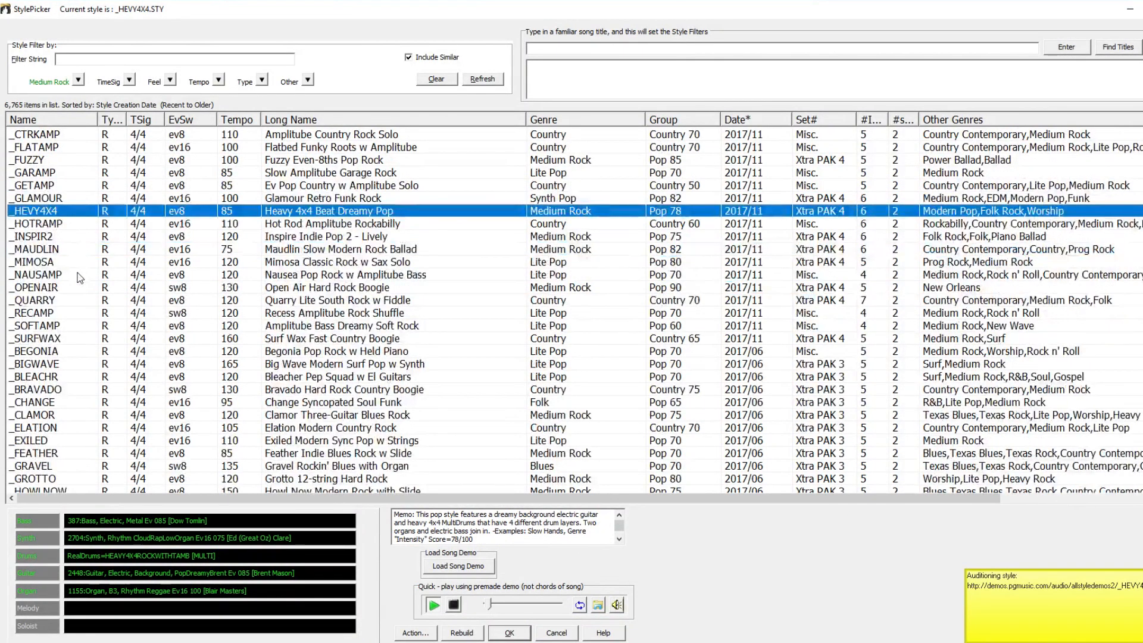
{"action": "scroll", "coordinate": [80, 275], "scroll_direction": "down", "scroll_amount": 1}
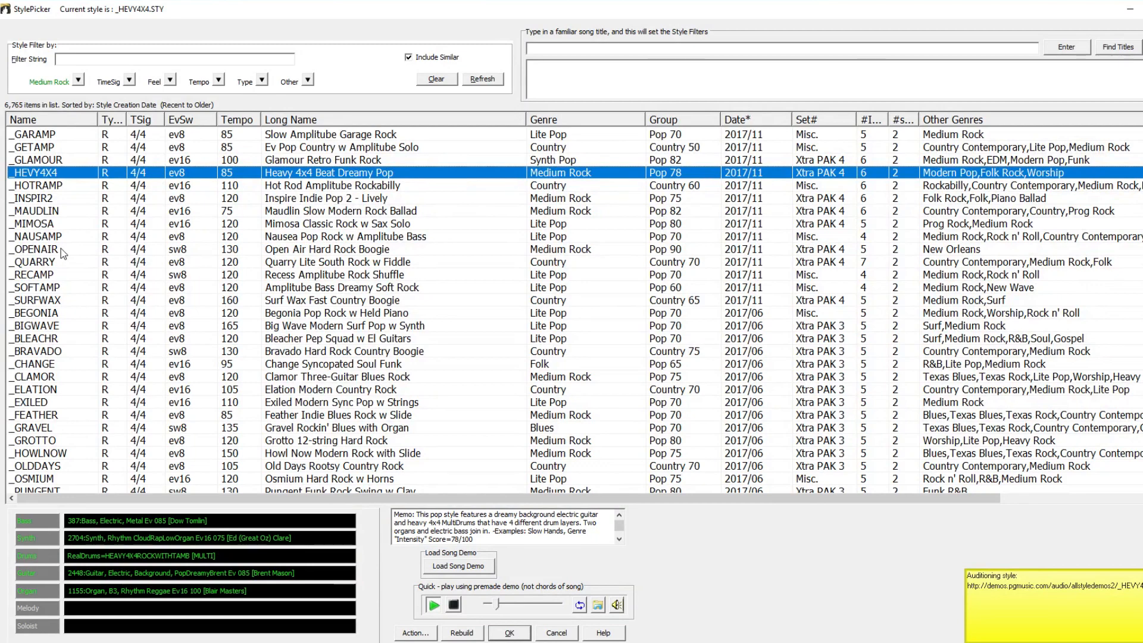
{"action": "scroll", "coordinate": [61, 249], "scroll_direction": "down", "scroll_amount": 9}
{"action": "left_click", "coordinate": [135, 276]}
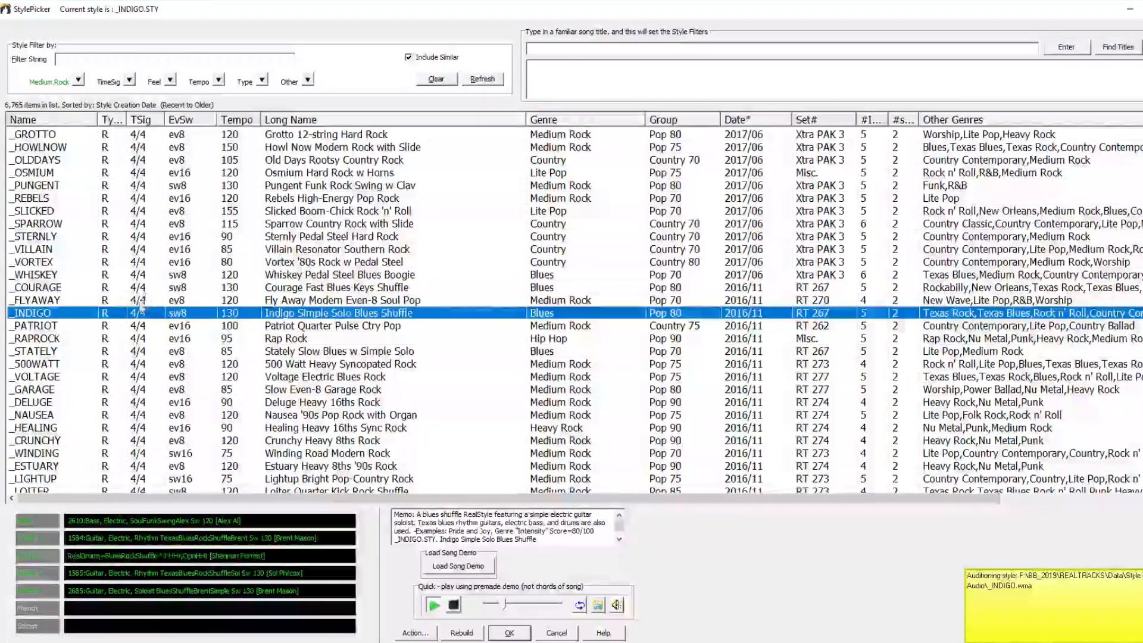
- Audition the style Estuary Heavy 8ths '90s Rock (_ESTUARY) further down the Medium Rock styles
{"action": "scroll", "coordinate": [139, 297], "scroll_direction": "down", "scroll_amount": 1}
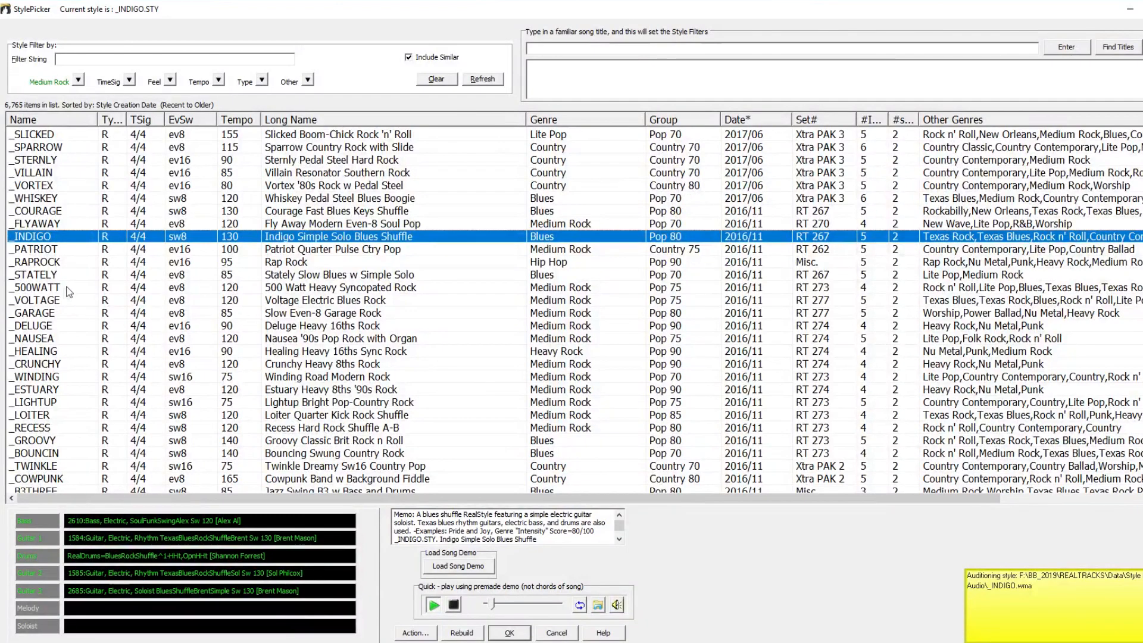
{"action": "scroll", "coordinate": [60, 302], "scroll_direction": "down", "scroll_amount": 2}
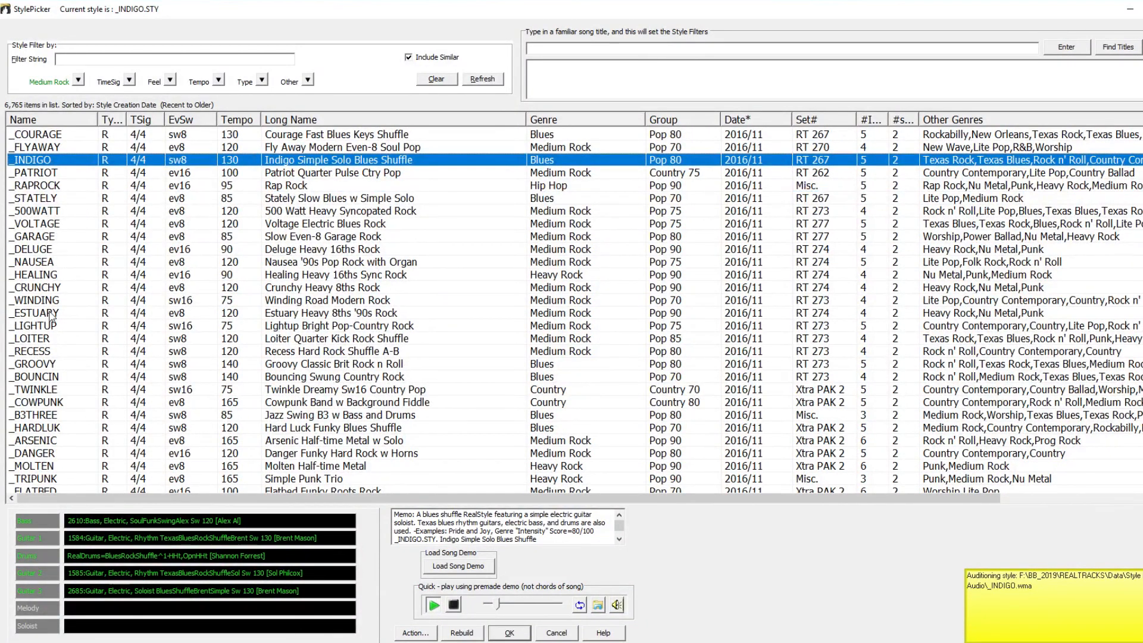
{"action": "left_click", "coordinate": [51, 314]}
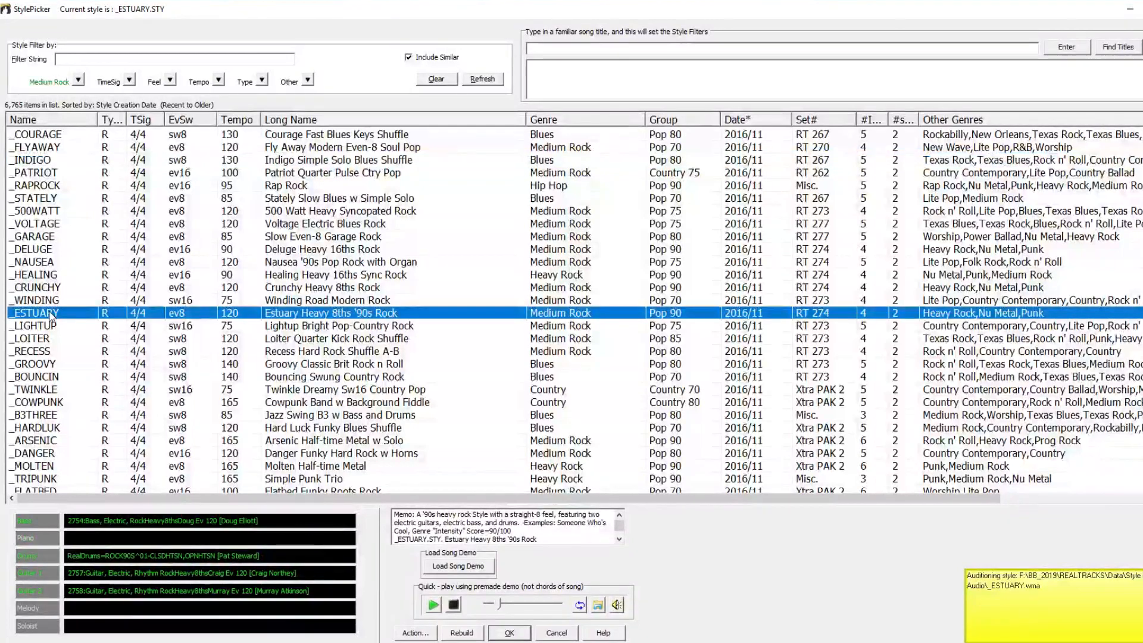
{"action": "scroll", "coordinate": [51, 316], "scroll_direction": "down", "scroll_amount": 1}
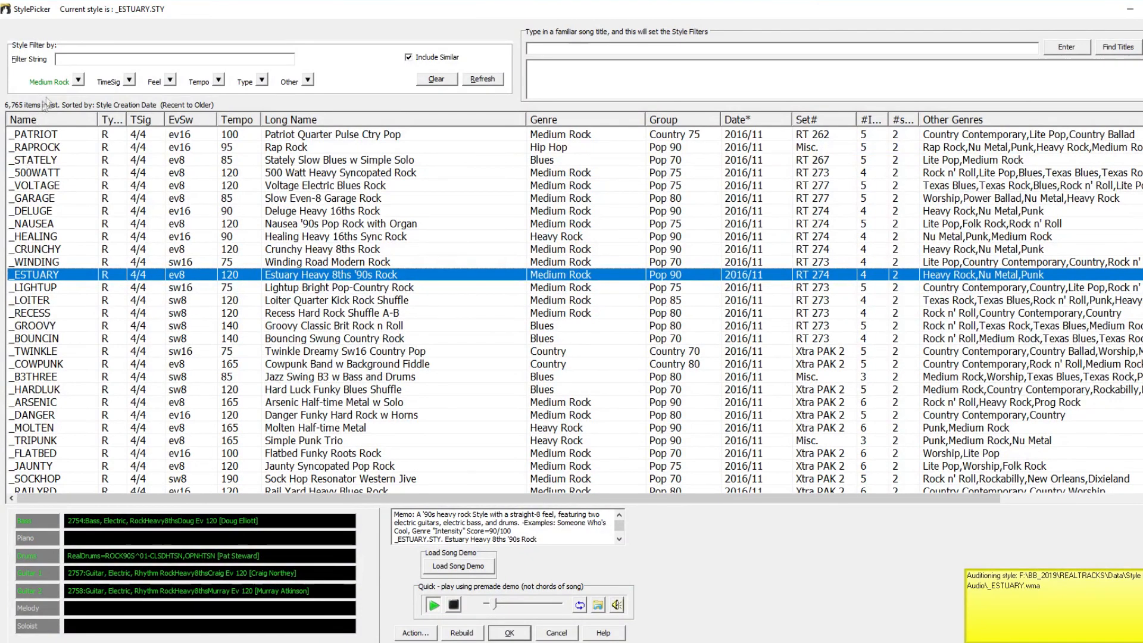
- Filter the styles to the Everything Country category and audition Chicken Pickin Country (_CHICKEN)
{"action": "left_click", "coordinate": [78, 81]}
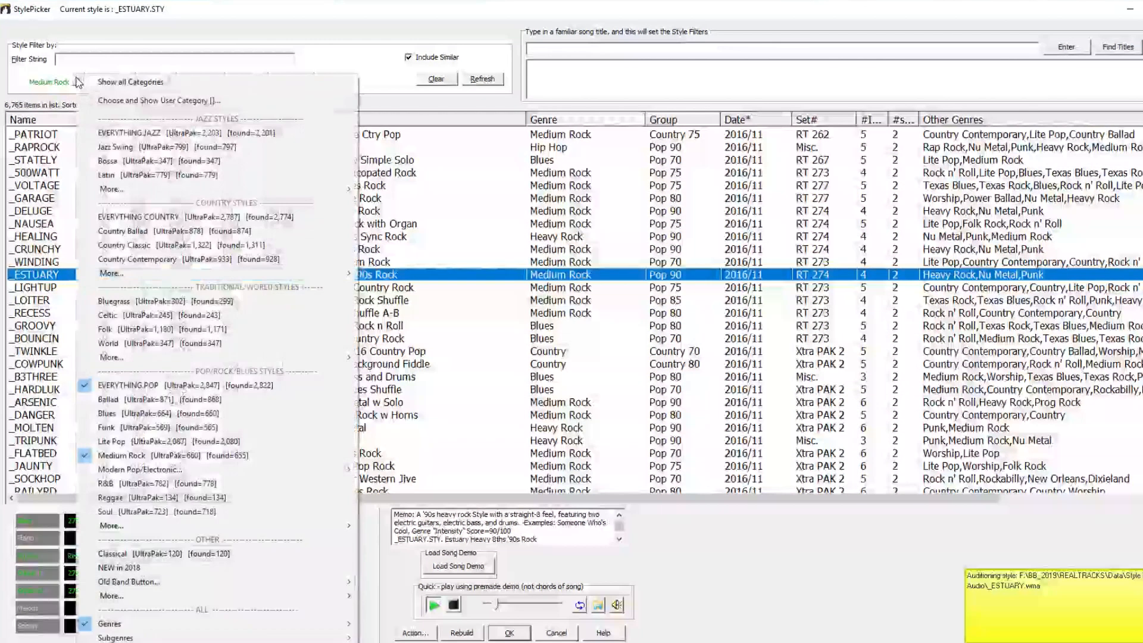
{"action": "left_click", "coordinate": [174, 220]}
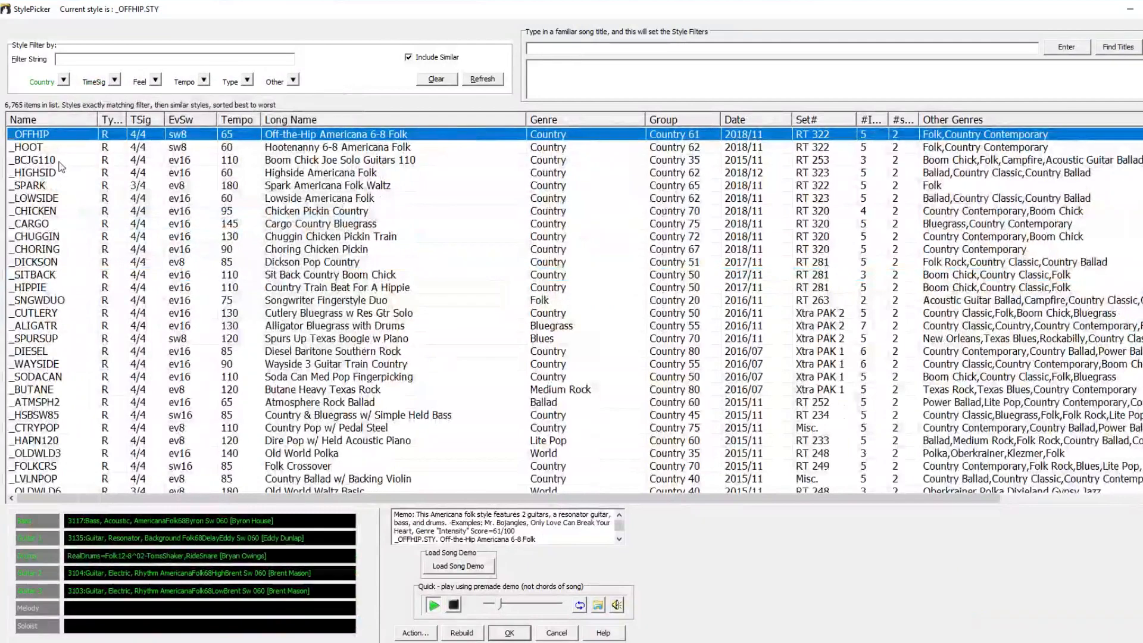
{"action": "left_click", "coordinate": [106, 212]}
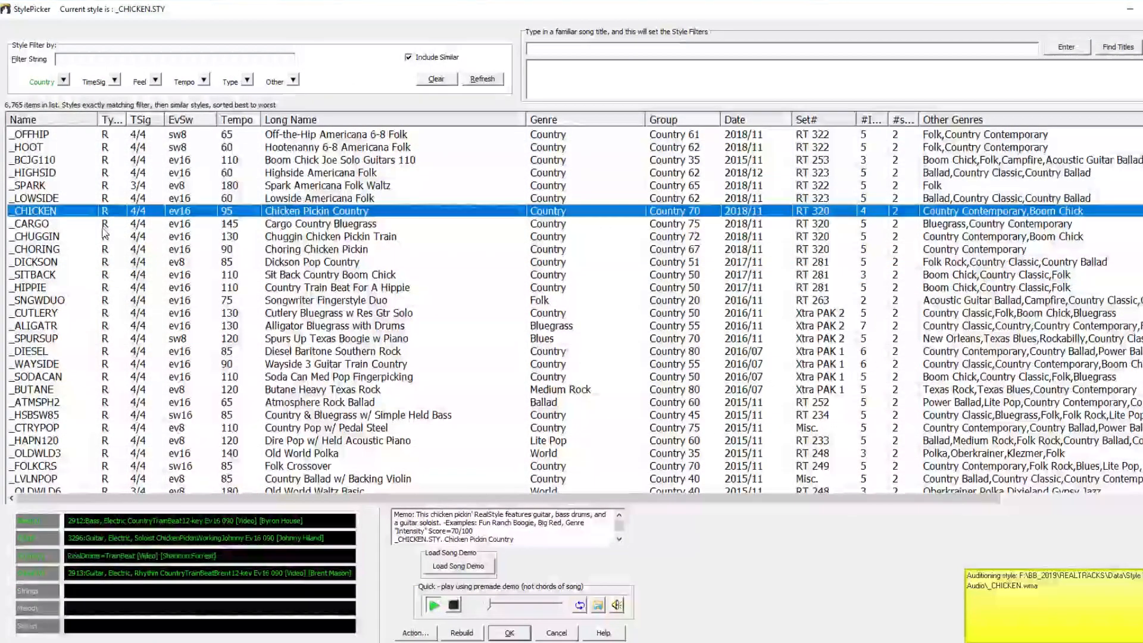
- Audition the style Country Pop w/ Pedal Steel (_CTRYPOP) further down the country styles
{"action": "scroll", "coordinate": [96, 240], "scroll_direction": "down", "scroll_amount": 1}
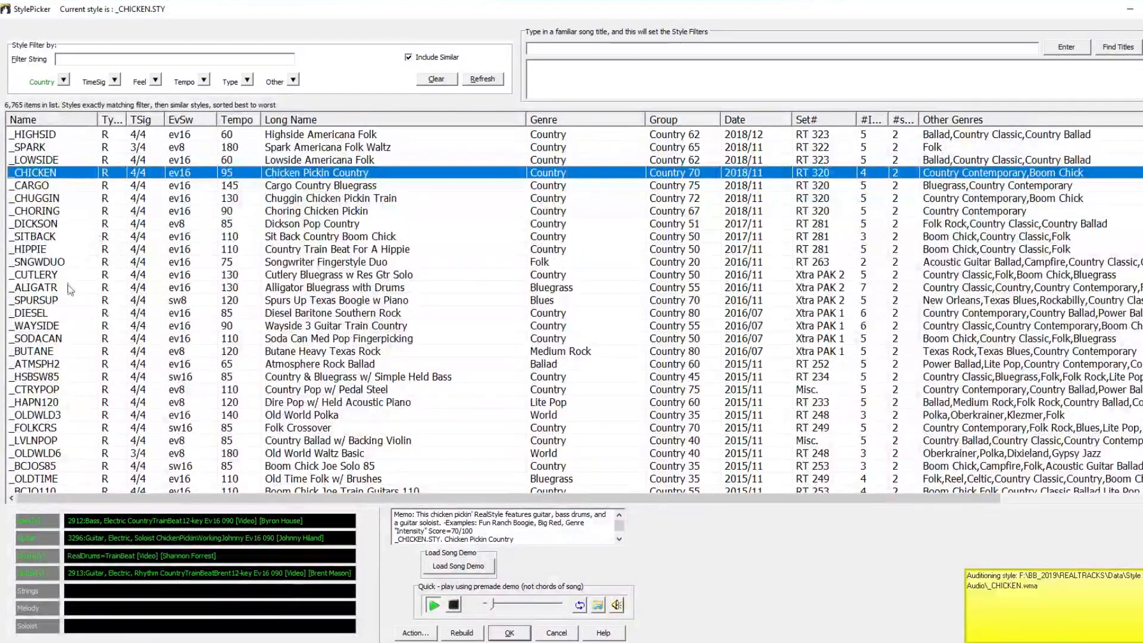
{"action": "scroll", "coordinate": [70, 287], "scroll_direction": "down", "scroll_amount": 1}
{"action": "scroll", "coordinate": [47, 244], "scroll_direction": "down", "scroll_amount": 1}
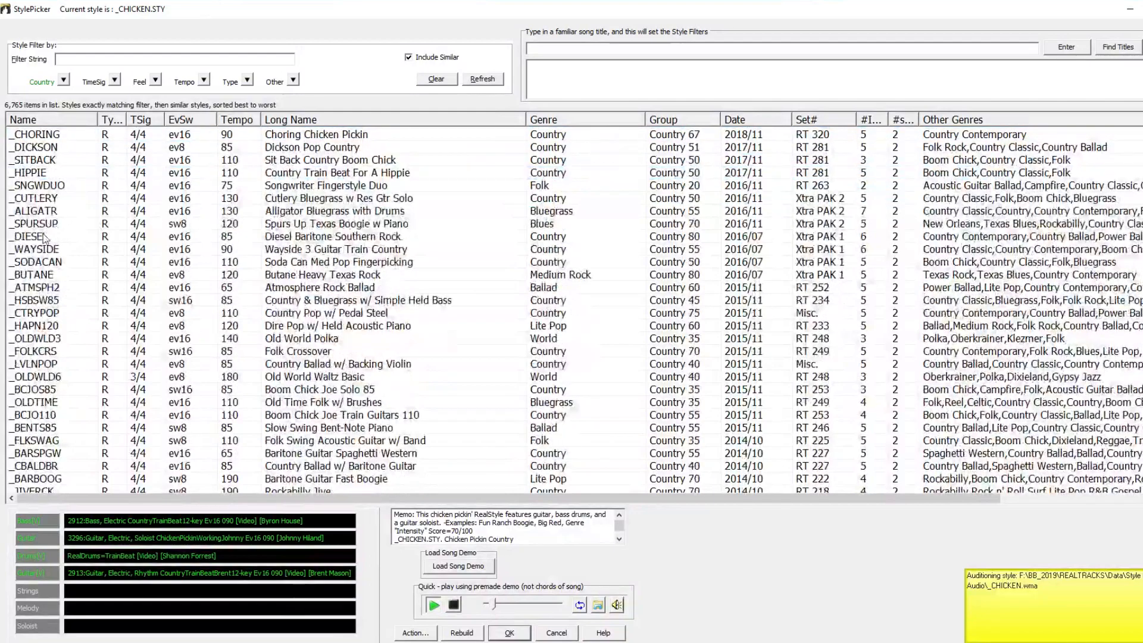
{"action": "scroll", "coordinate": [44, 238], "scroll_direction": "down", "scroll_amount": 2}
{"action": "left_click", "coordinate": [45, 238]}
- Audition the style Quondam Resonator Gtr Sw16 Folk (_QUONDAM) among the December 2018 country styles
{"action": "scroll", "coordinate": [122, 279], "scroll_direction": "down", "scroll_amount": 12}
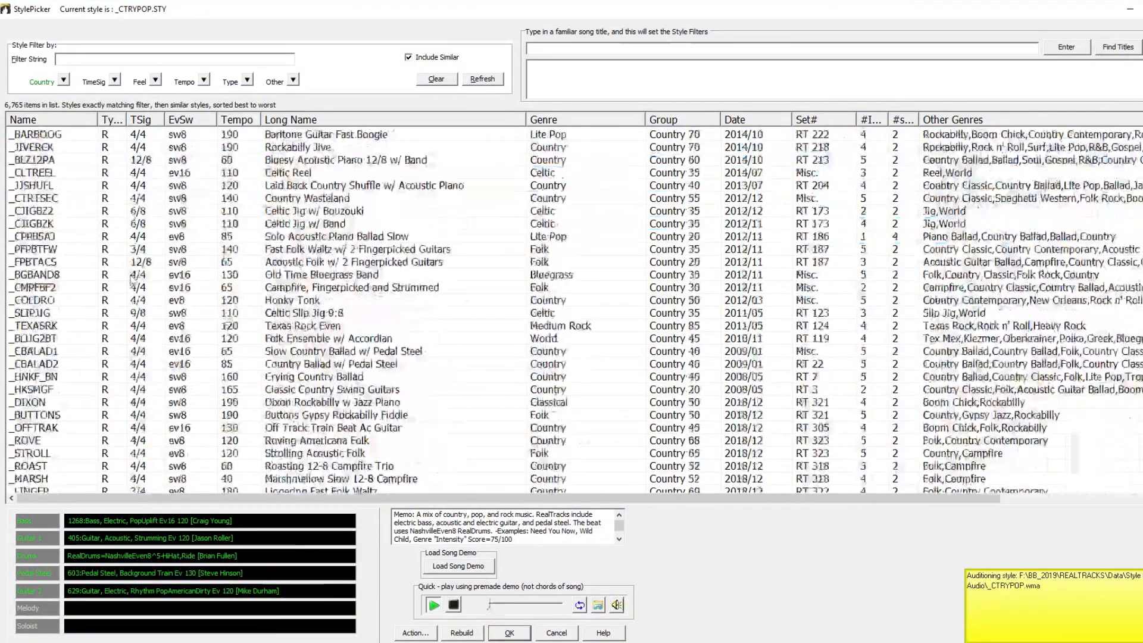
{"action": "scroll", "coordinate": [122, 280], "scroll_direction": "down", "scroll_amount": 2}
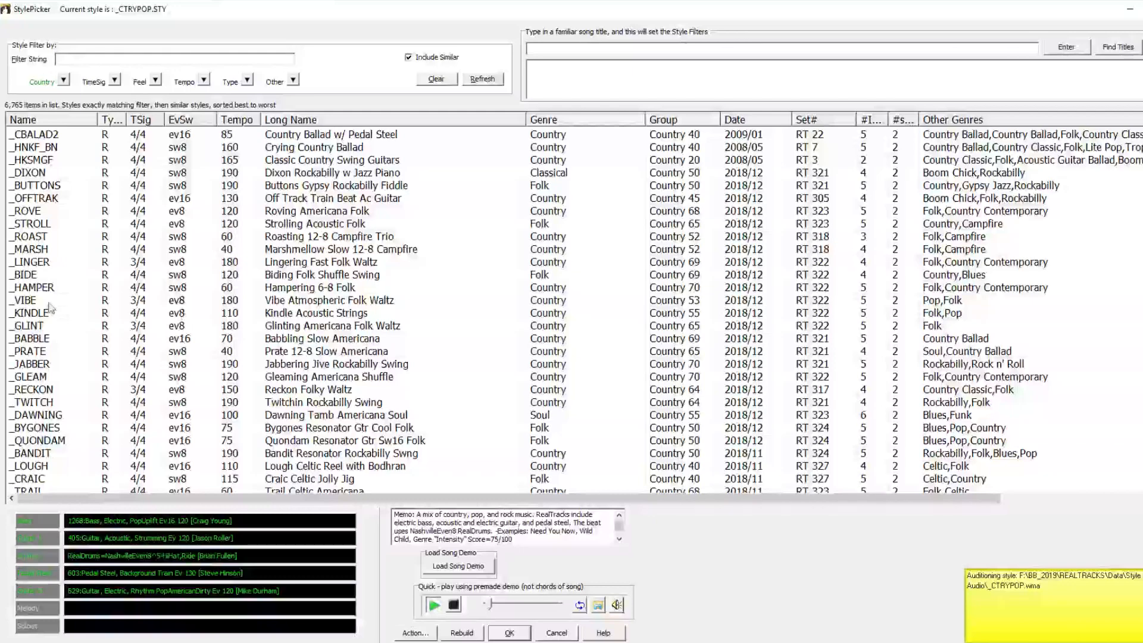
{"action": "scroll", "coordinate": [48, 318], "scroll_direction": "down", "scroll_amount": 1}
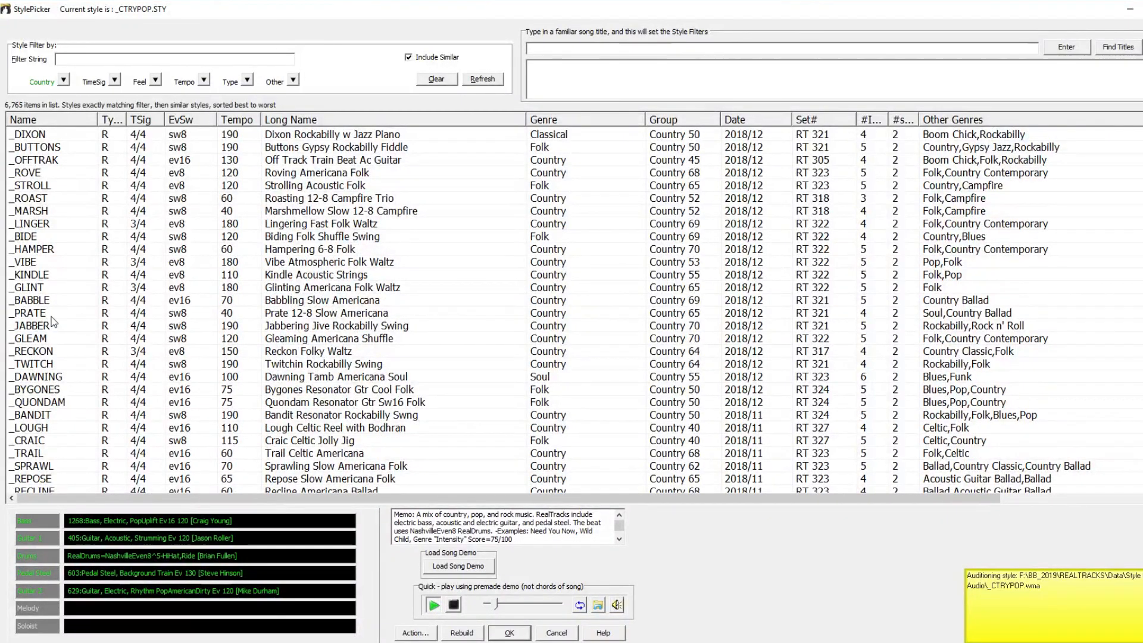
{"action": "scroll", "coordinate": [57, 334], "scroll_direction": "down", "scroll_amount": 1}
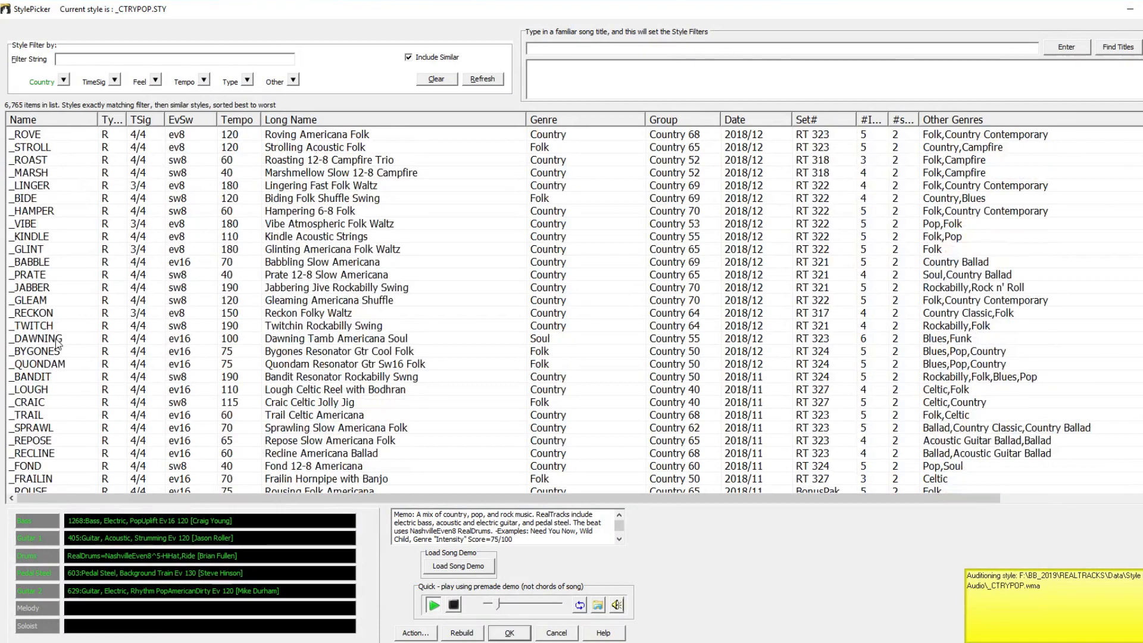
{"action": "left_click", "coordinate": [58, 364]}
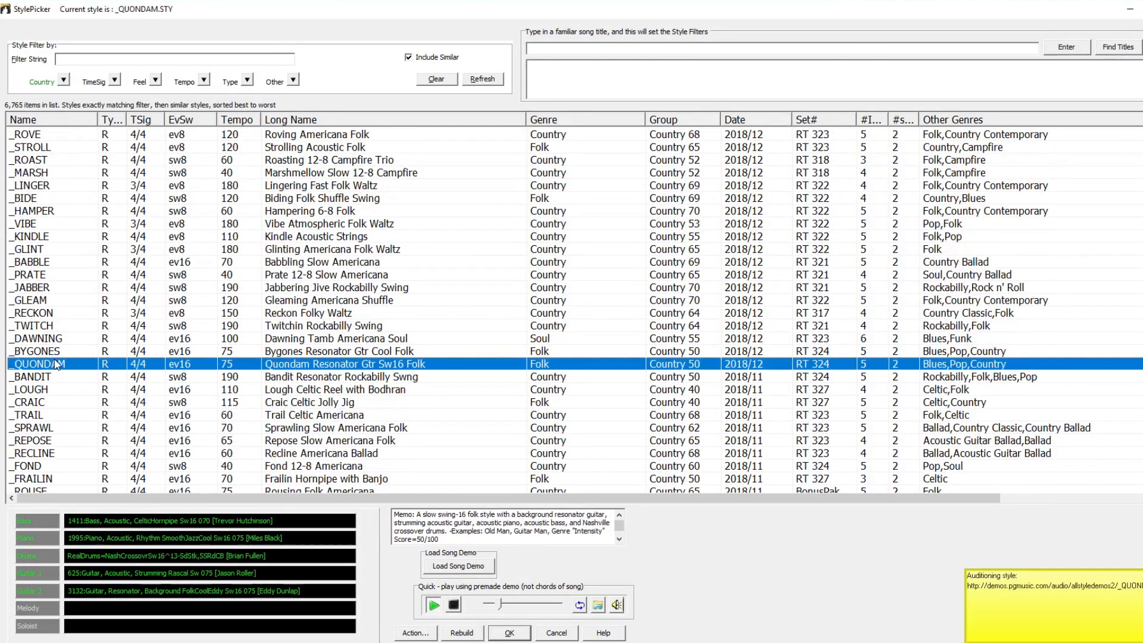
- Audition the style Syncopated Cajon Bluegrass Waltz (_CAJON) and look through the country and Celtic styles listed below it
{"action": "scroll", "coordinate": [84, 302], "scroll_direction": "down", "scroll_amount": 2}
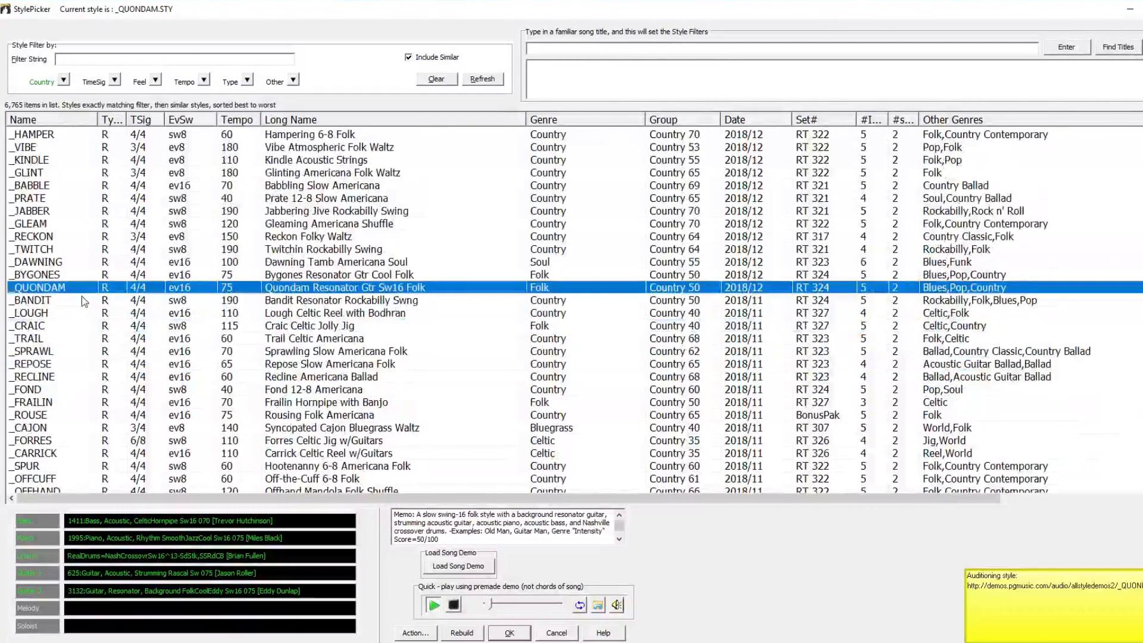
{"action": "scroll", "coordinate": [77, 306], "scroll_direction": "down", "scroll_amount": 1}
{"action": "scroll", "coordinate": [77, 306], "scroll_direction": "down", "scroll_amount": 1}
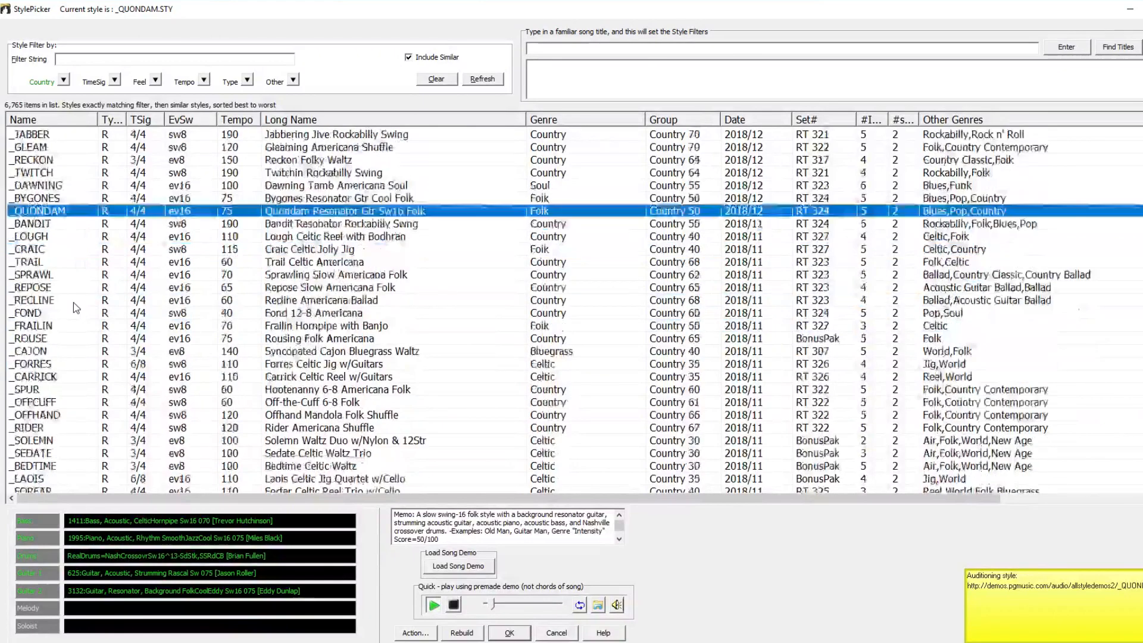
{"action": "scroll", "coordinate": [77, 307], "scroll_direction": "down", "scroll_amount": 1}
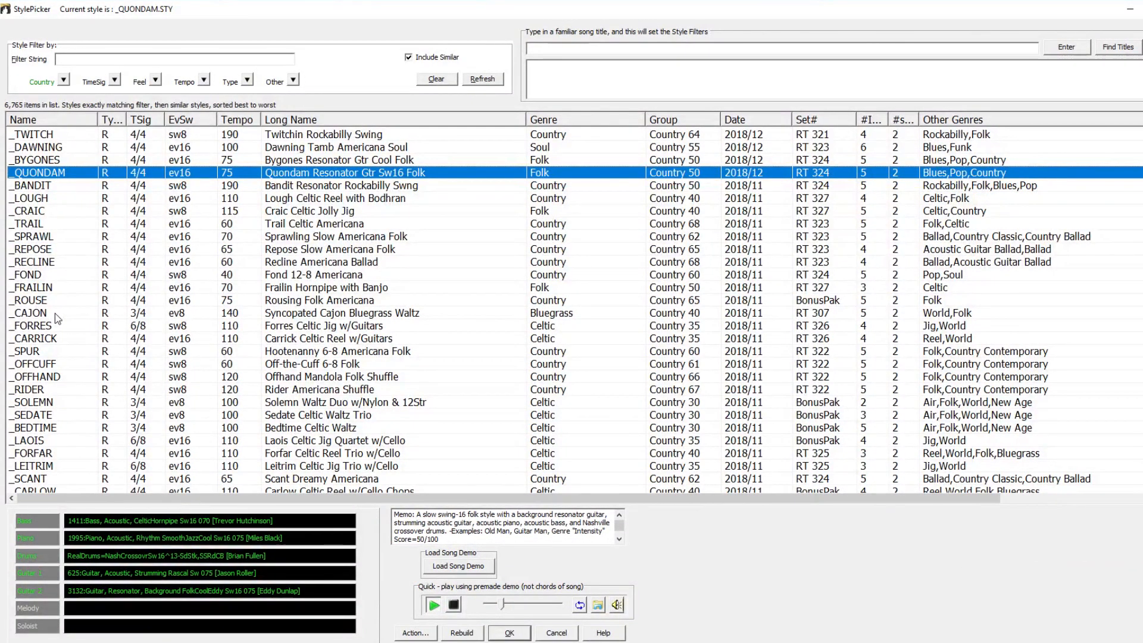
{"action": "double_click", "coordinate": [55, 313]}
{"action": "scroll", "coordinate": [72, 301], "scroll_direction": "down", "scroll_amount": 2}
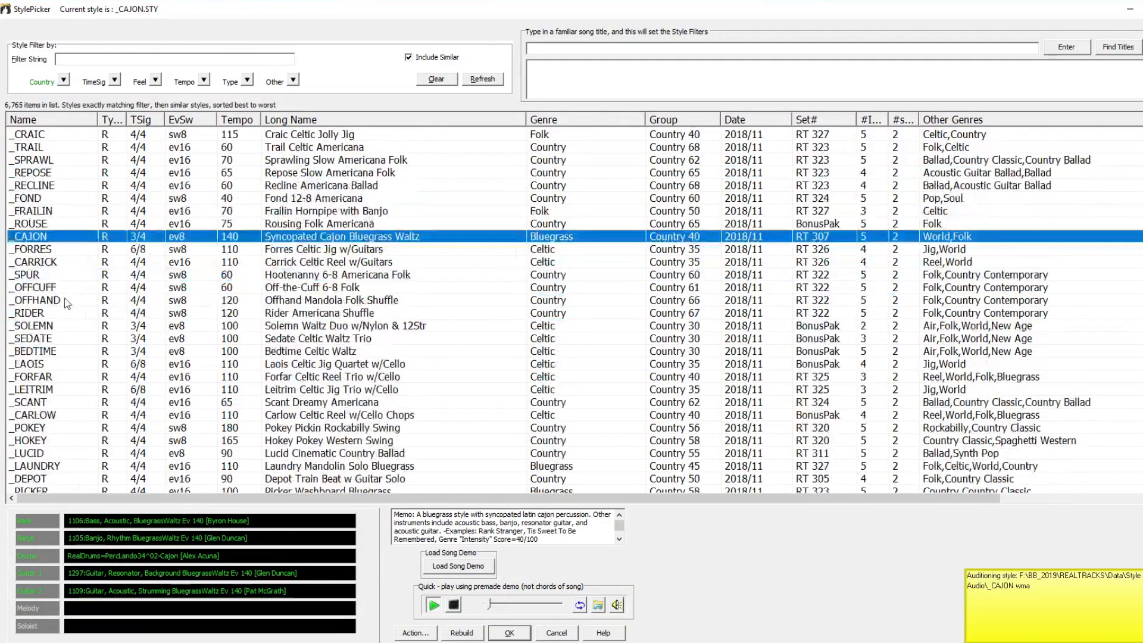
{"action": "scroll", "coordinate": [63, 304], "scroll_direction": "down", "scroll_amount": 1}
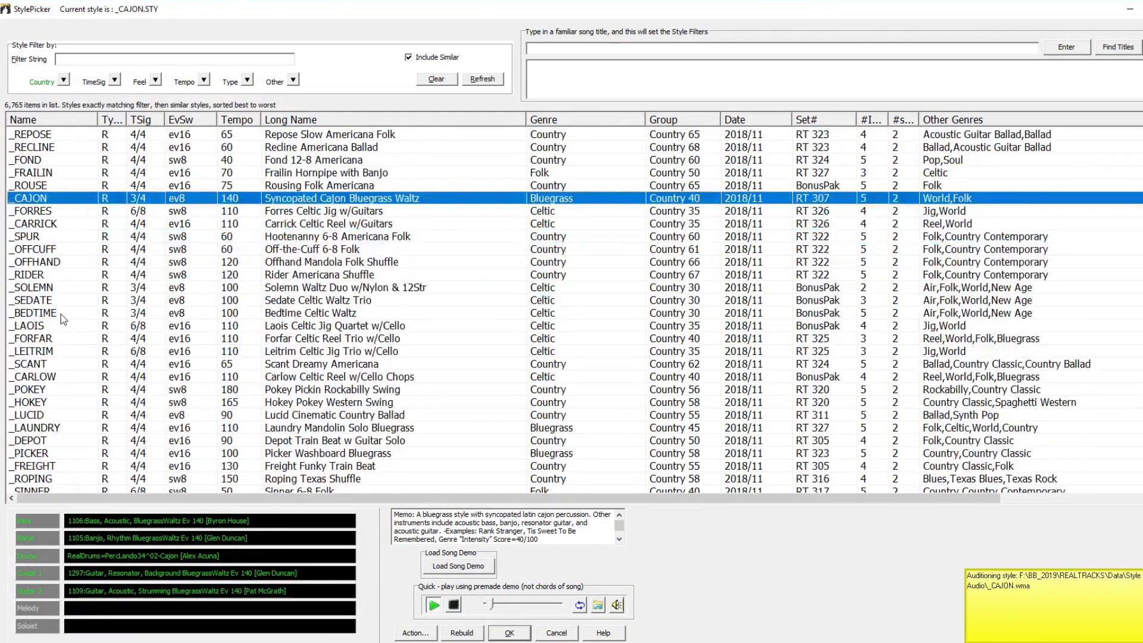
{"action": "scroll", "coordinate": [61, 313], "scroll_direction": "down", "scroll_amount": 1}
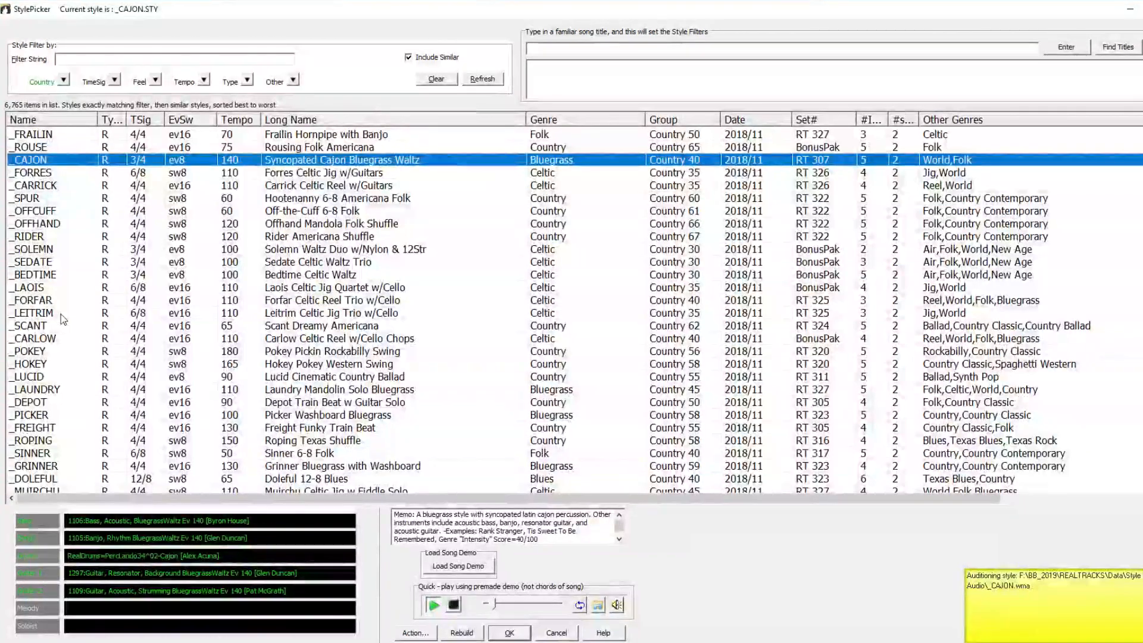
{"action": "scroll", "coordinate": [61, 313], "scroll_direction": "down", "scroll_amount": 1}
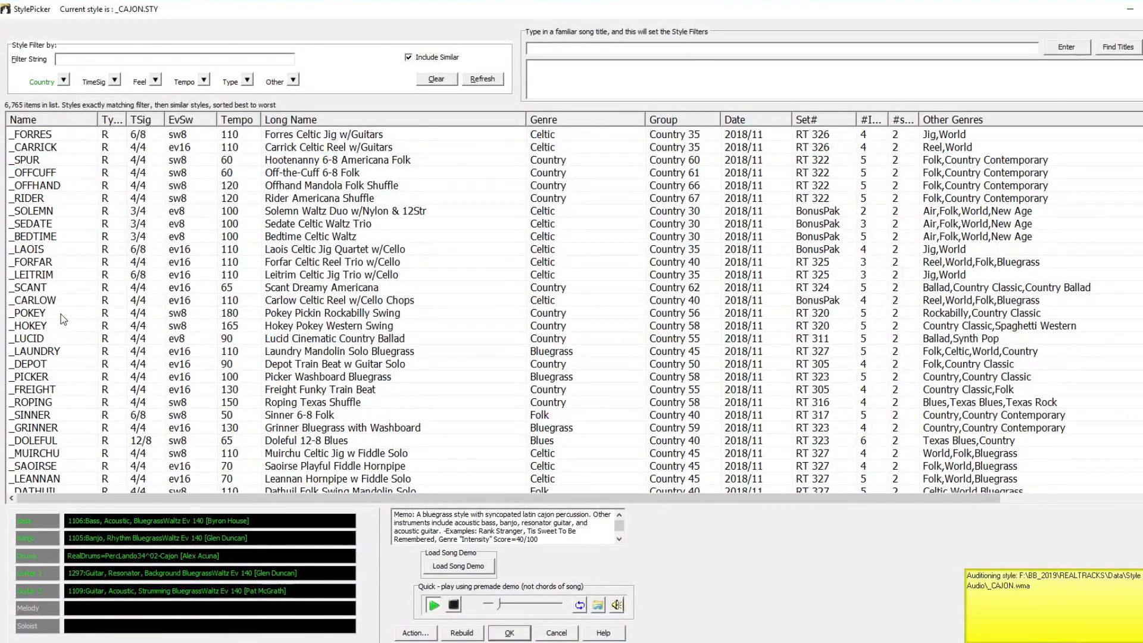
- Filter the styles to the Funk category and audition Light Disco Funk Groove (_FNKLITE) and Funtrok Country Funk w Rock Solo (_FUNTROK)
{"action": "left_click", "coordinate": [63, 81]}
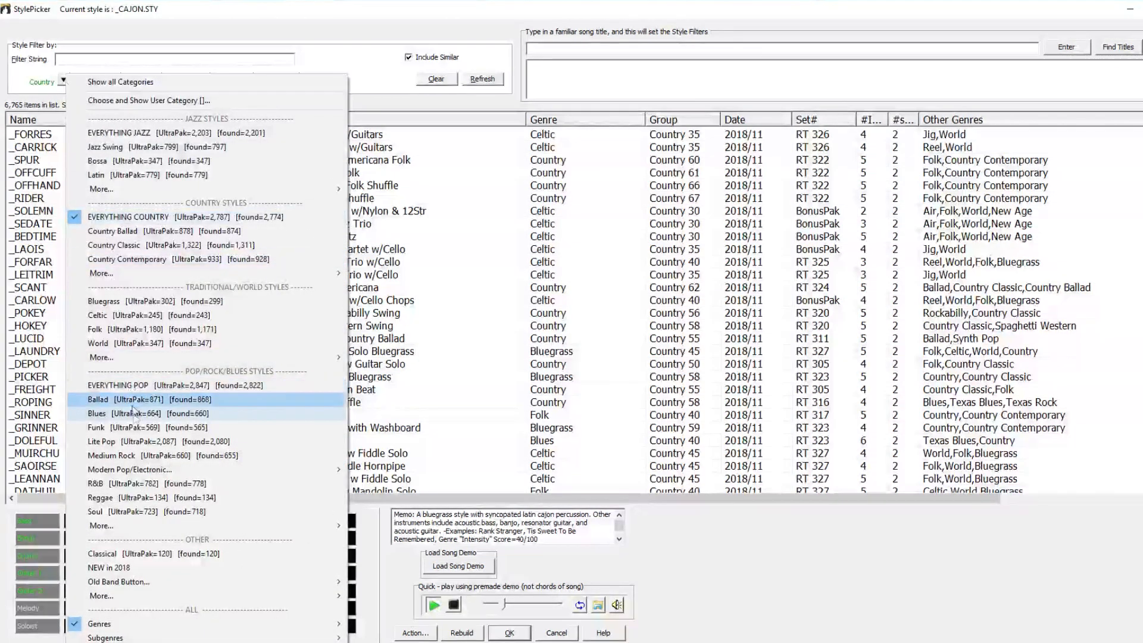
{"action": "left_click", "coordinate": [137, 426]}
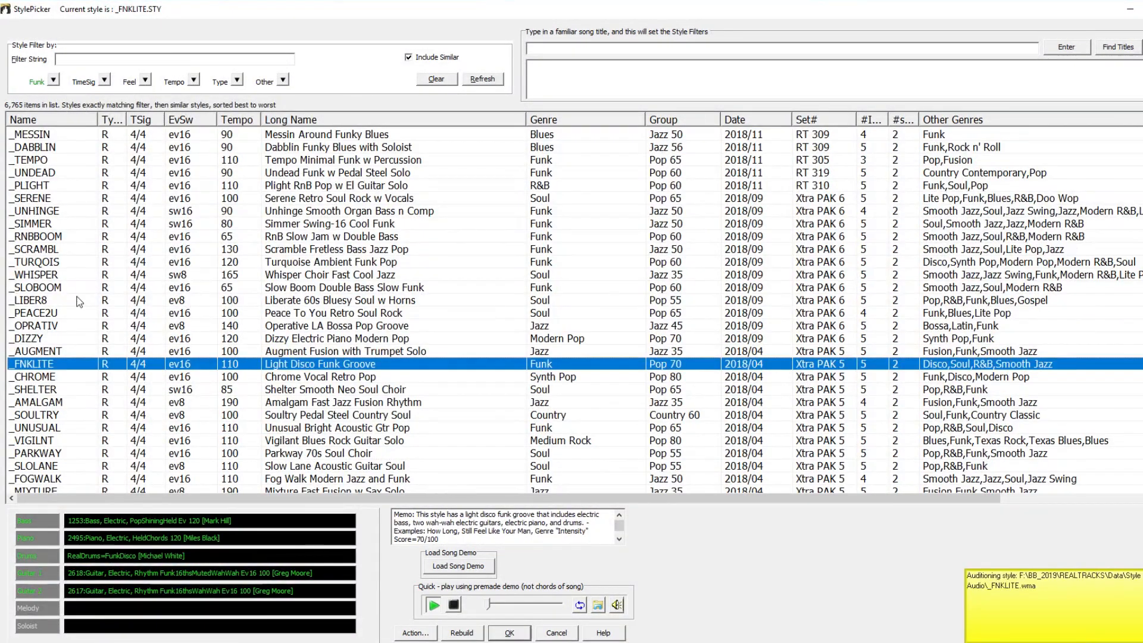
{"action": "scroll", "coordinate": [76, 304], "scroll_direction": "down", "scroll_amount": 1}
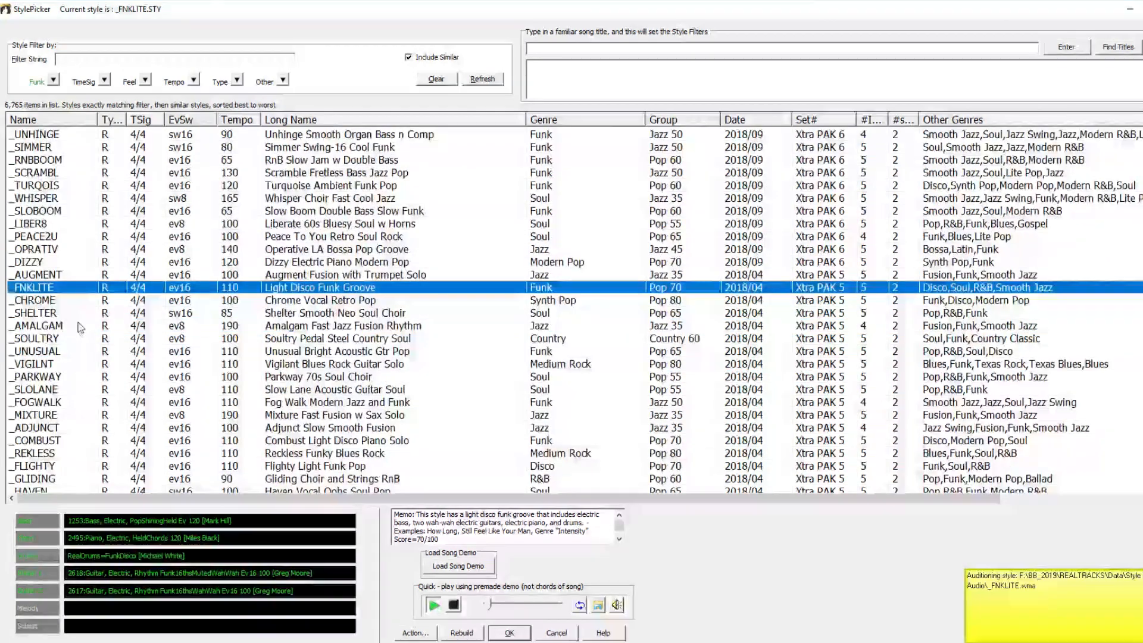
{"action": "scroll", "coordinate": [78, 343], "scroll_direction": "down", "scroll_amount": 2}
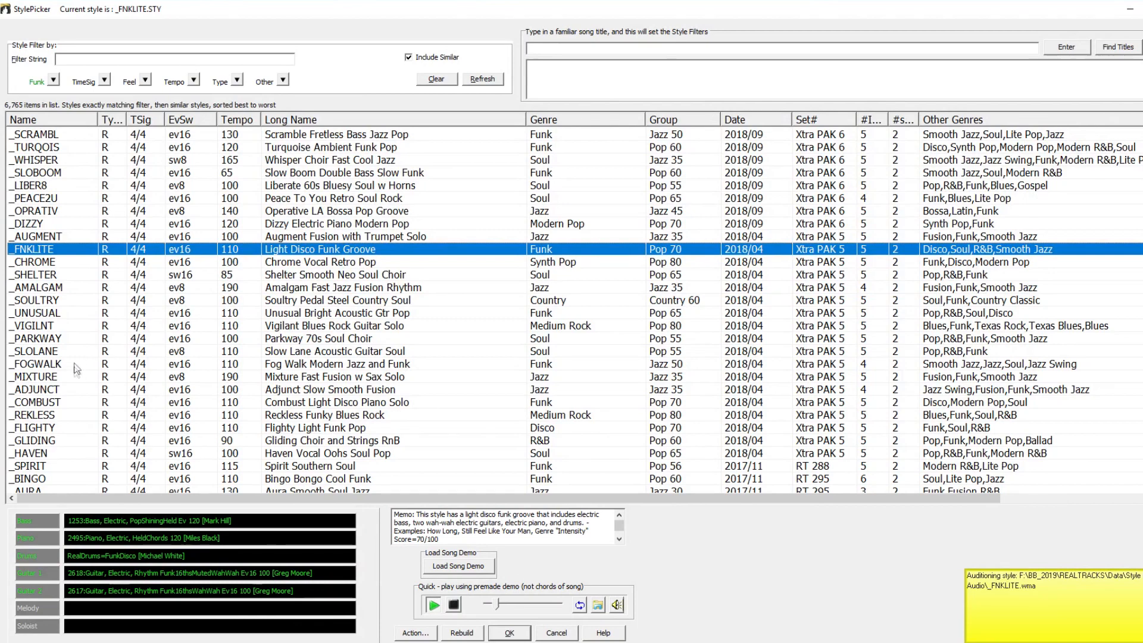
{"action": "scroll", "coordinate": [77, 368], "scroll_direction": "down", "scroll_amount": 9}
{"action": "left_click", "coordinate": [76, 366]}
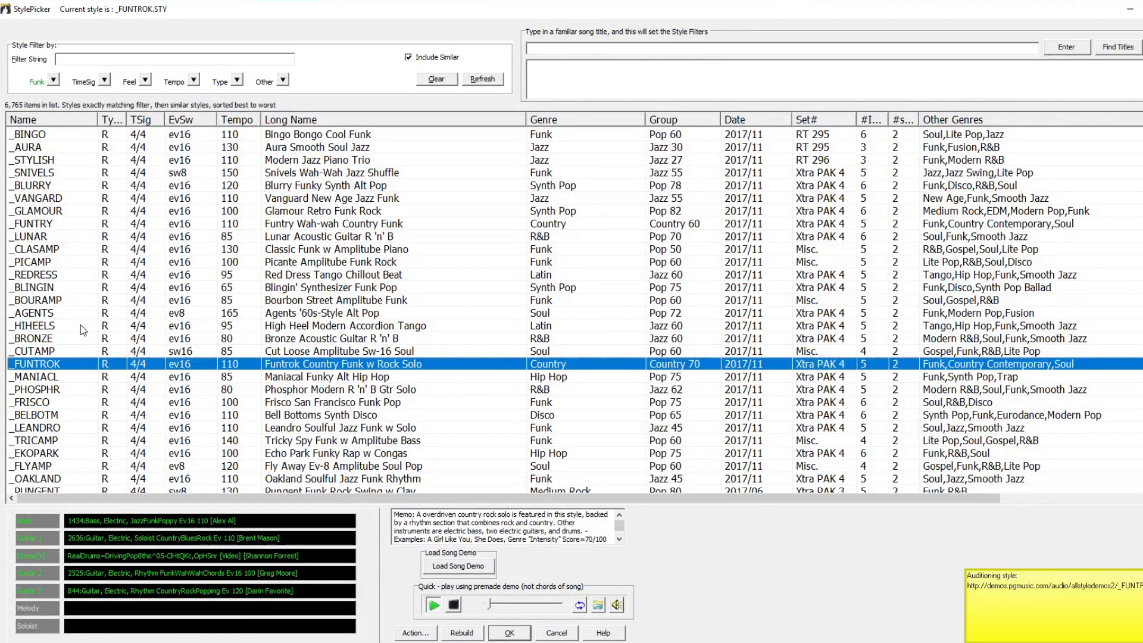
- Audition the style Undead Funk w Pedal Steel Solo (_UNDEAD) further up among the November 2018 funk styles
{"action": "scroll", "coordinate": [80, 324], "scroll_direction": "up", "scroll_amount": 4}
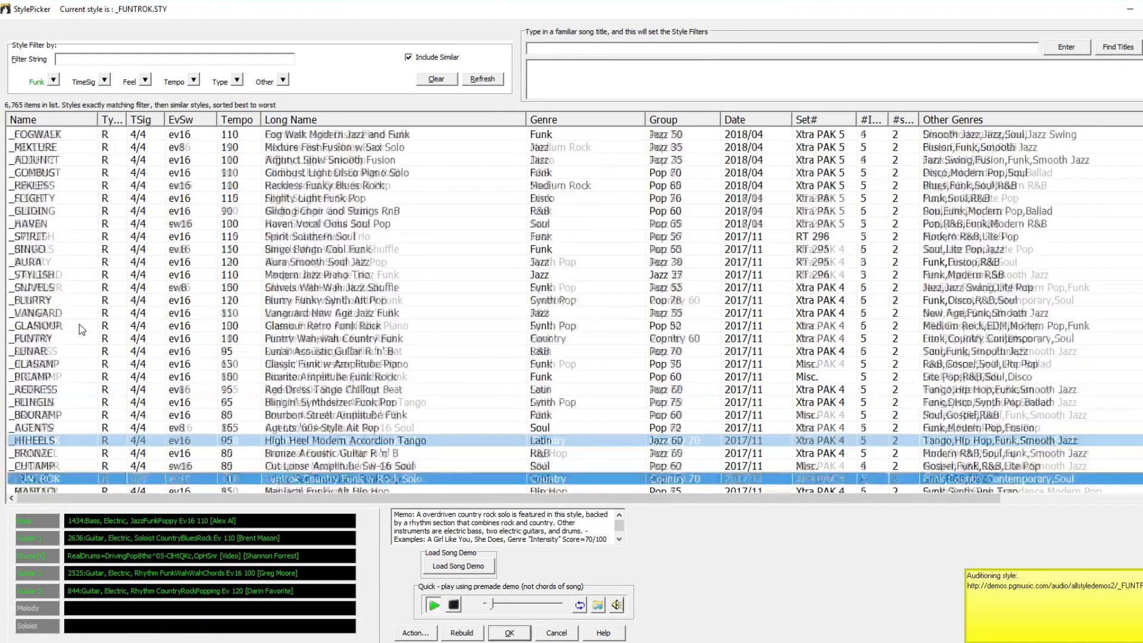
{"action": "scroll", "coordinate": [81, 329], "scroll_direction": "up", "scroll_amount": 4}
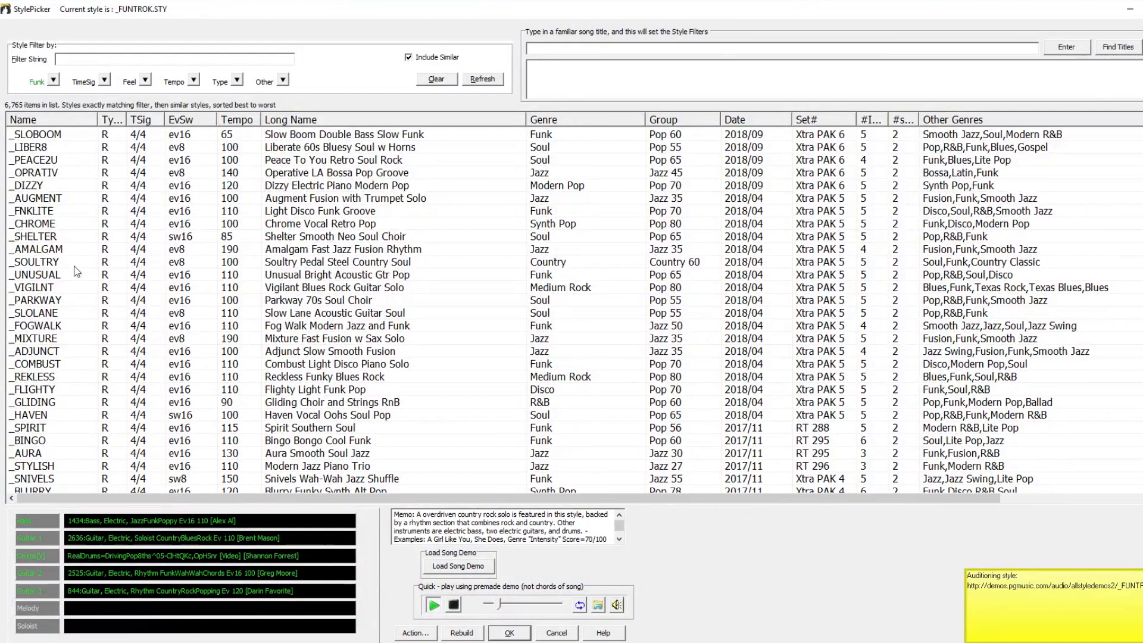
{"action": "scroll", "coordinate": [71, 268], "scroll_direction": "up", "scroll_amount": 2}
{"action": "scroll", "coordinate": [71, 274], "scroll_direction": "up", "scroll_amount": 1}
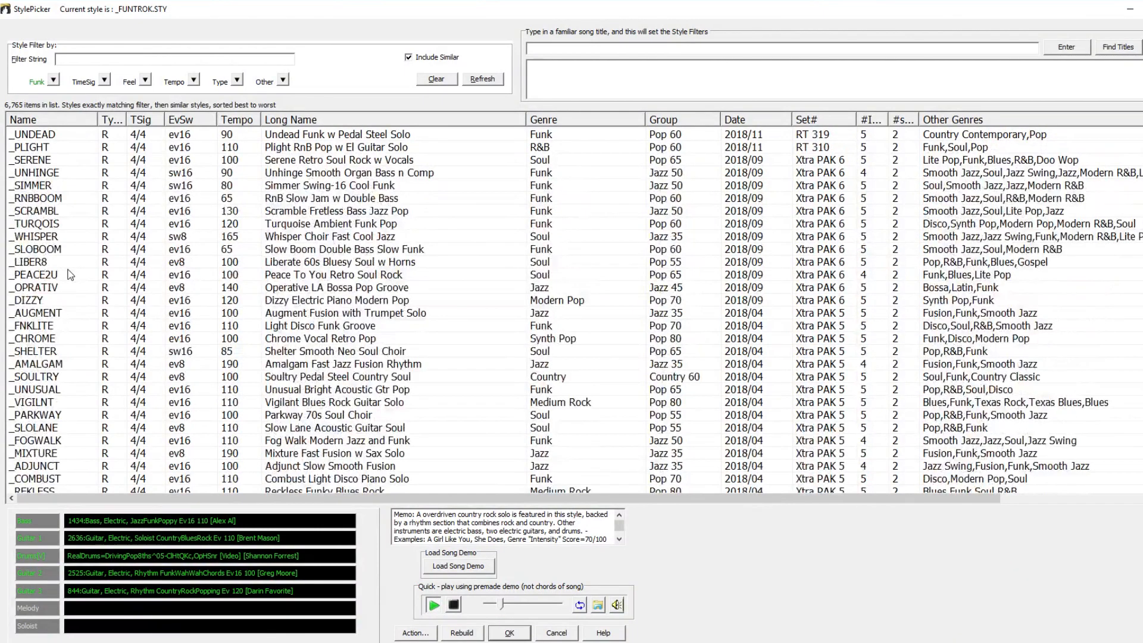
{"action": "scroll", "coordinate": [70, 275], "scroll_direction": "up", "scroll_amount": 1}
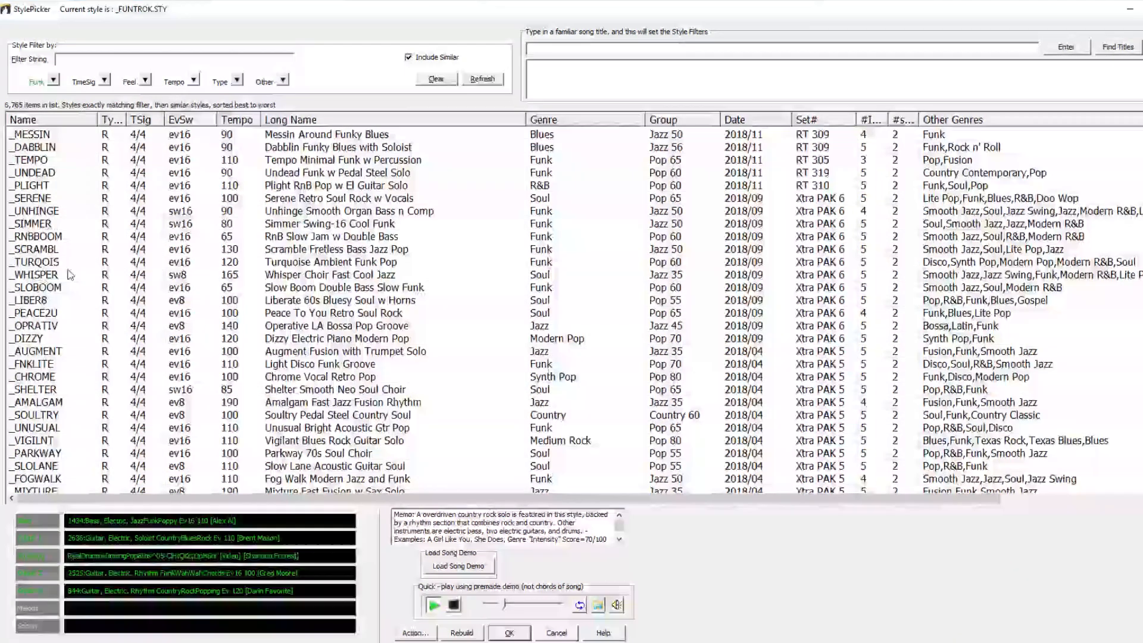
{"action": "scroll", "coordinate": [70, 280], "scroll_direction": "up", "scroll_amount": 3}
{"action": "left_click", "coordinate": [71, 286]}
- Choose the style Fetchin' Offbeat Modern Funk (_FETCHIN) for the song
{"action": "scroll", "coordinate": [83, 281], "scroll_direction": "up", "scroll_amount": 1}
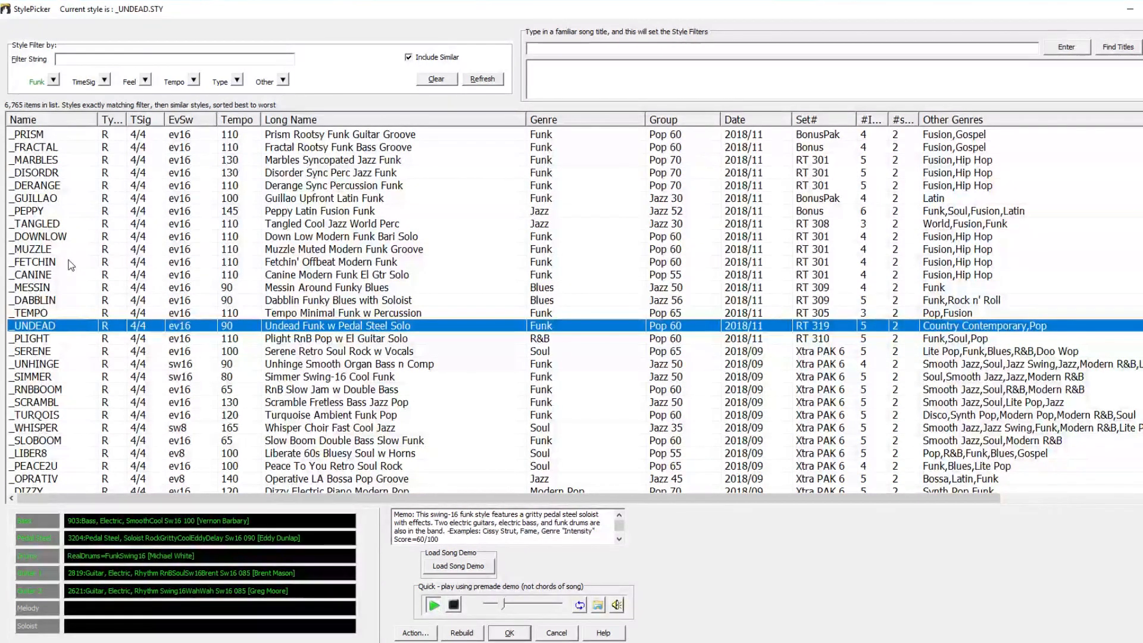
{"action": "left_click", "coordinate": [70, 265]}
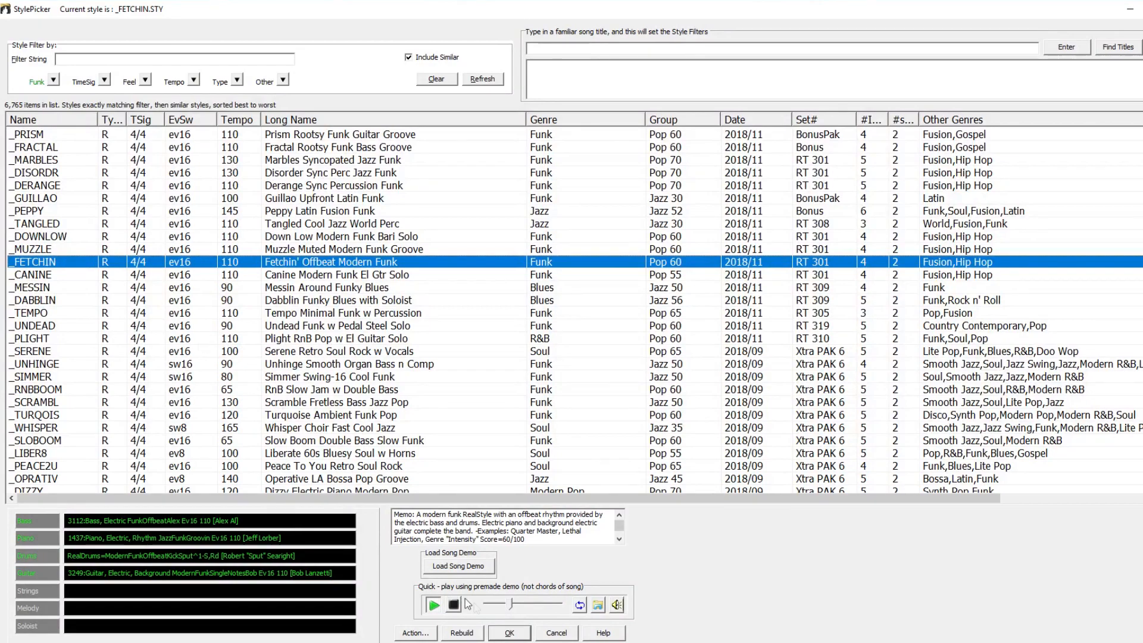
{"action": "left_click", "coordinate": [510, 633]}
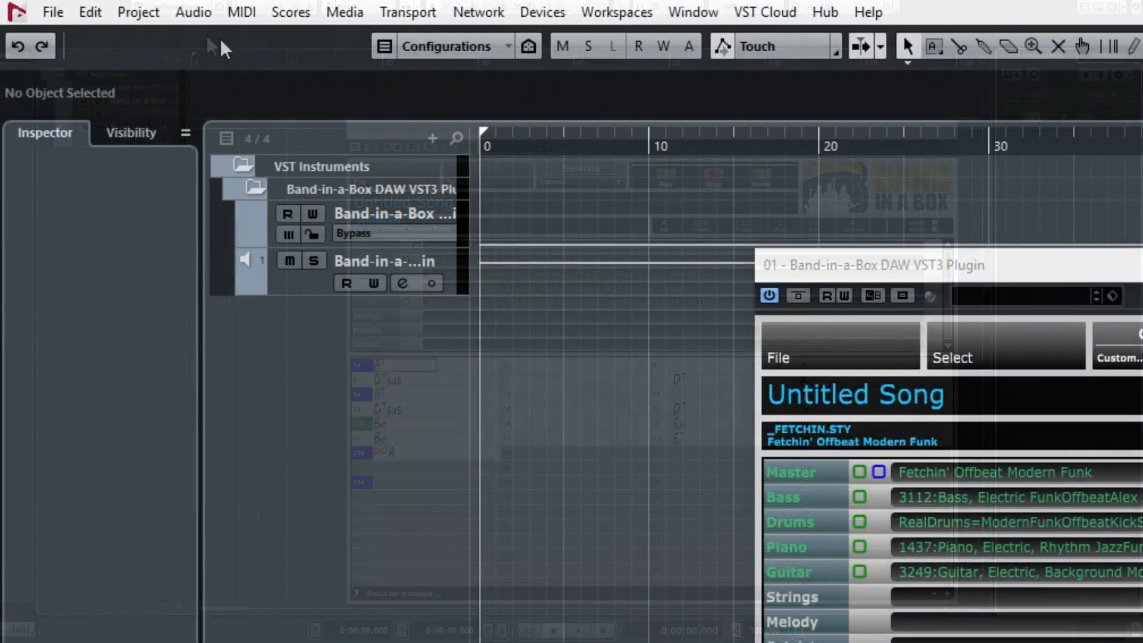
- Tap a tempo of 112 BPM in the project's Beat Calculator and insert it at the tempo track start
{"action": "left_click", "coordinate": [138, 11]}
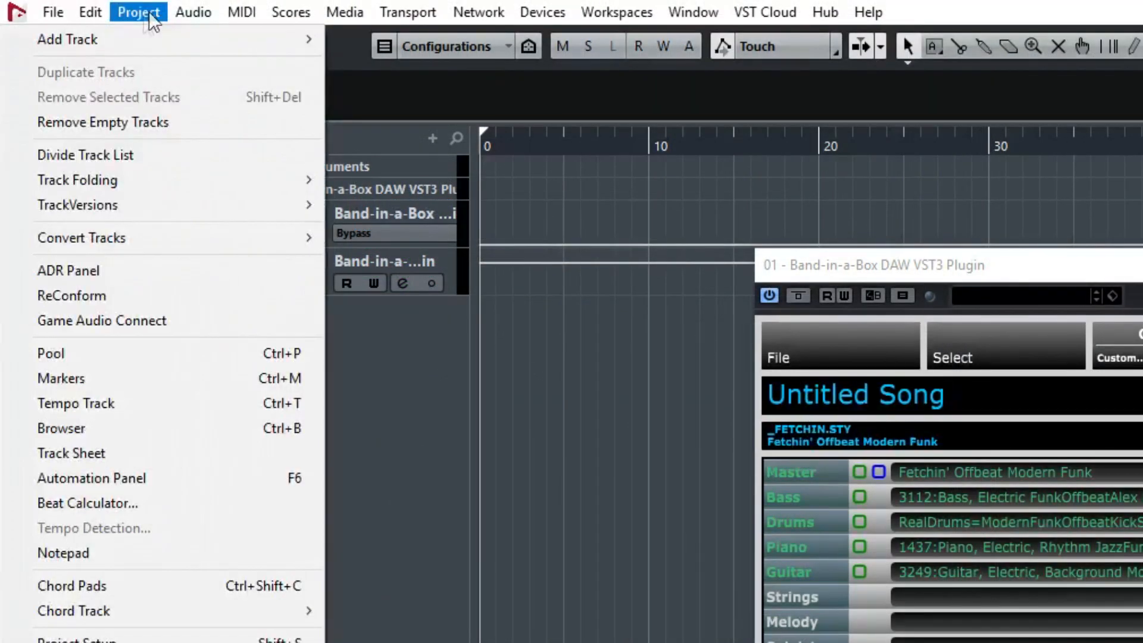
{"action": "left_click", "coordinate": [153, 504]}
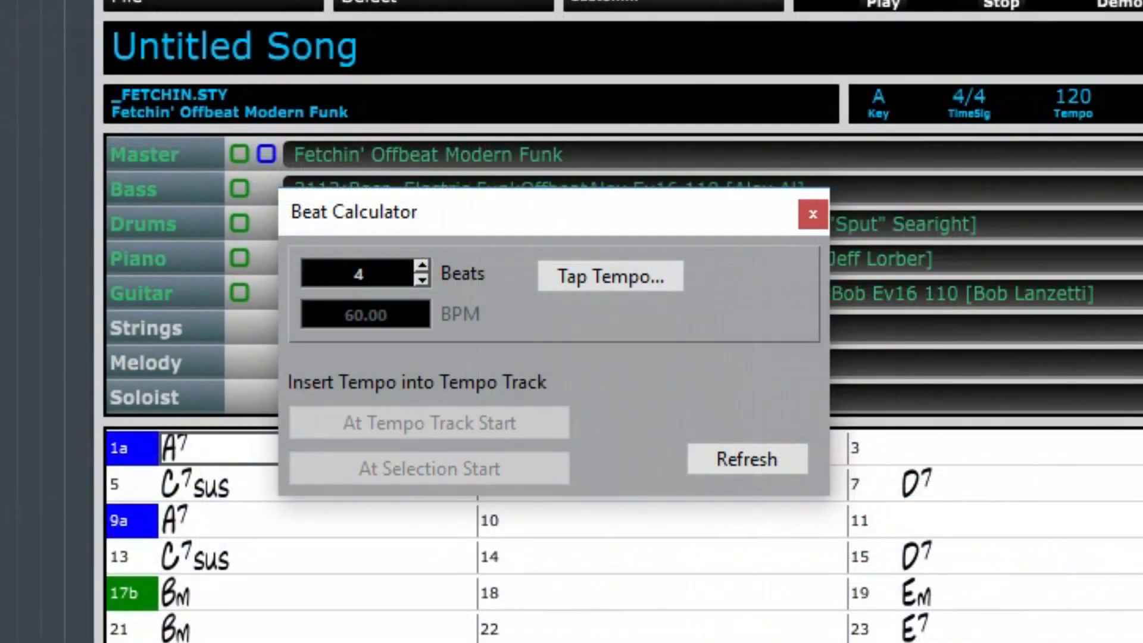
{"action": "left_click", "coordinate": [625, 280]}
{"action": "left_click", "coordinate": [626, 280]}
{"action": "left_click", "coordinate": [625, 280]}
{"action": "left_click", "coordinate": [628, 279]}
{"action": "left_click", "coordinate": [629, 281]}
{"action": "left_click", "coordinate": [628, 281]}
{"action": "left_click", "coordinate": [628, 281]}
{"action": "left_click", "coordinate": [628, 279]}
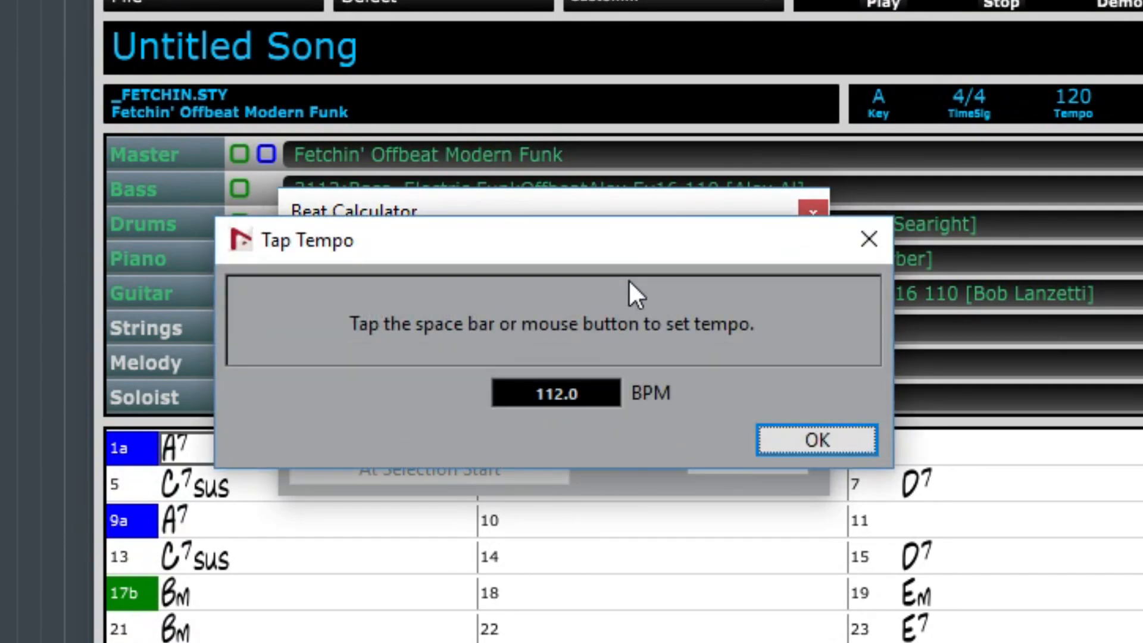
{"action": "left_click", "coordinate": [849, 442]}
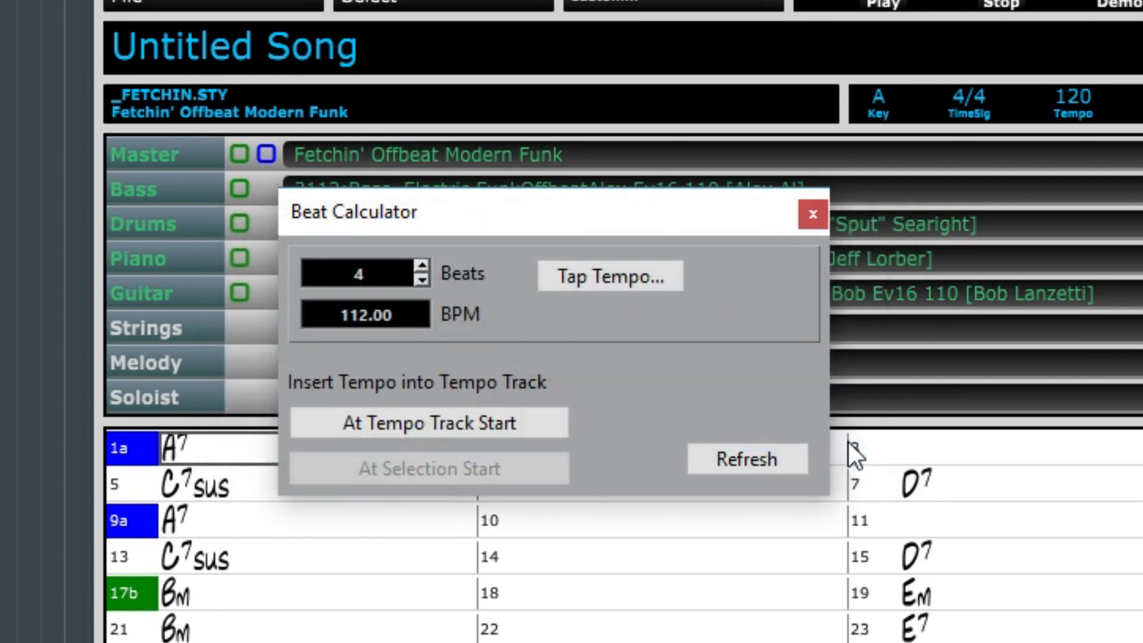
{"action": "left_click", "coordinate": [460, 422]}
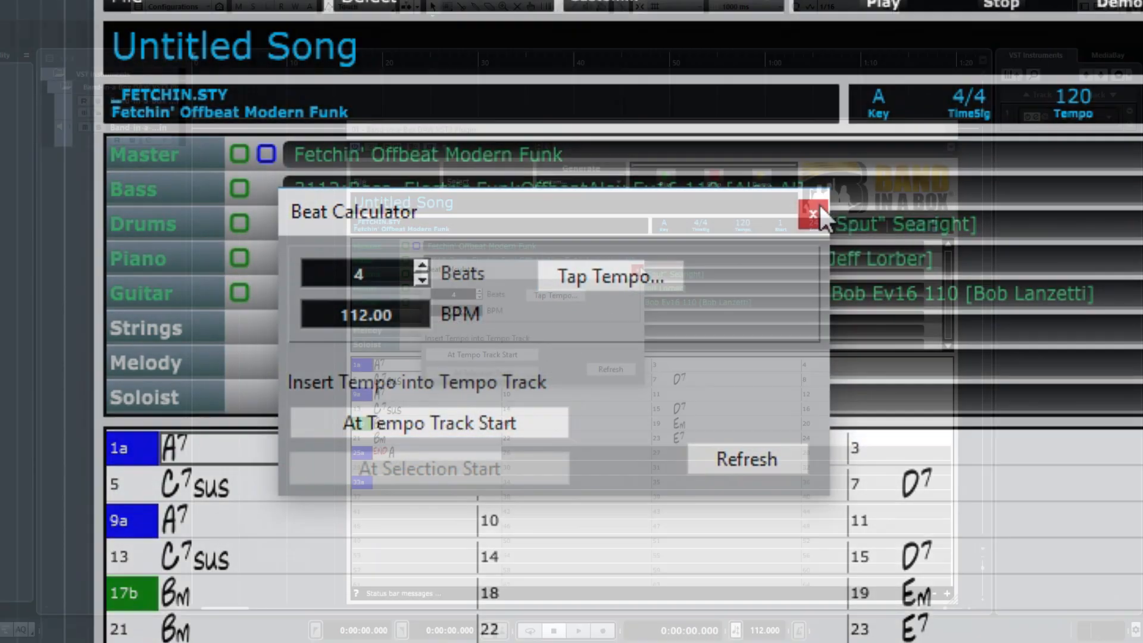
{"action": "left_click", "coordinate": [814, 212]}
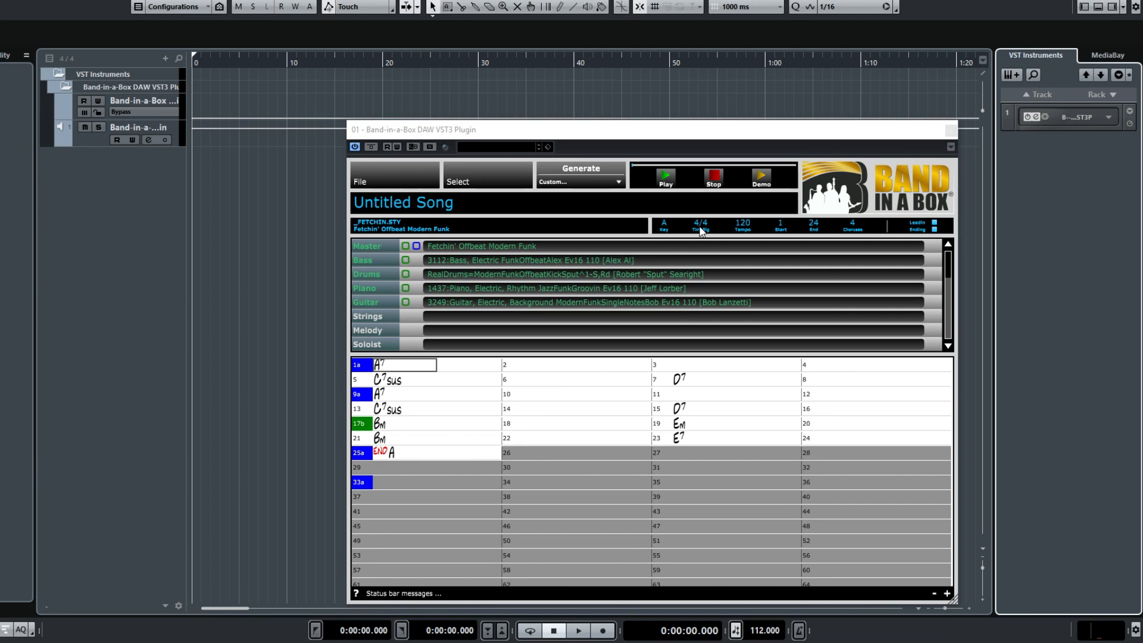
- Set the plugin song's tempo to 112 and generate its tracks
{"action": "left_click", "coordinate": [746, 225]}
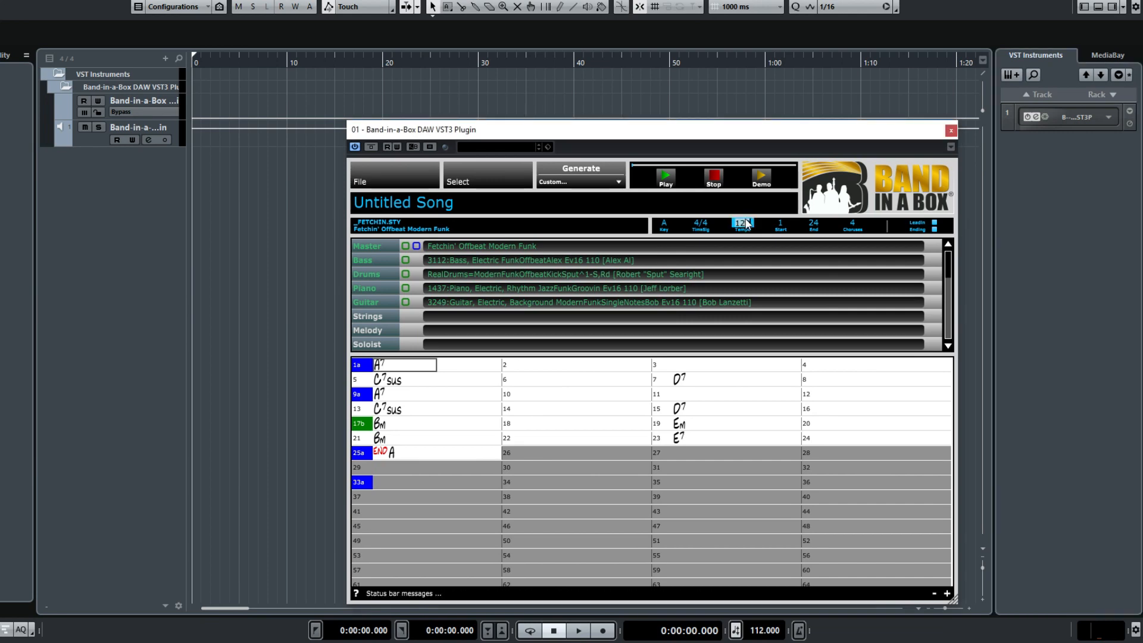
{"action": "left_click", "coordinate": [610, 185]}
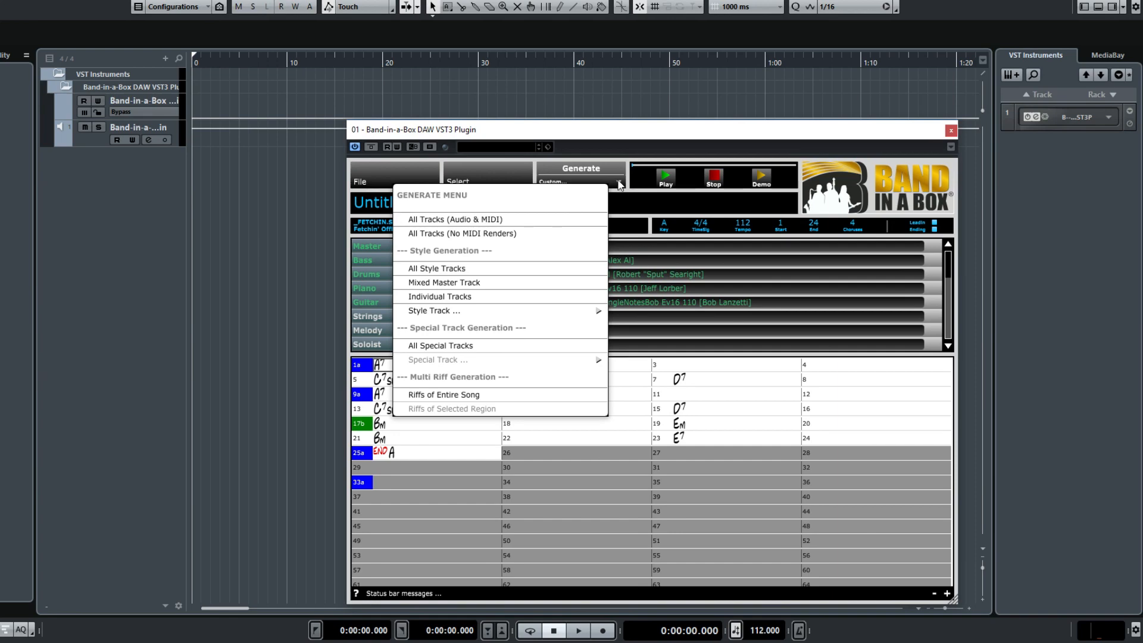
{"action": "left_click", "coordinate": [601, 167]}
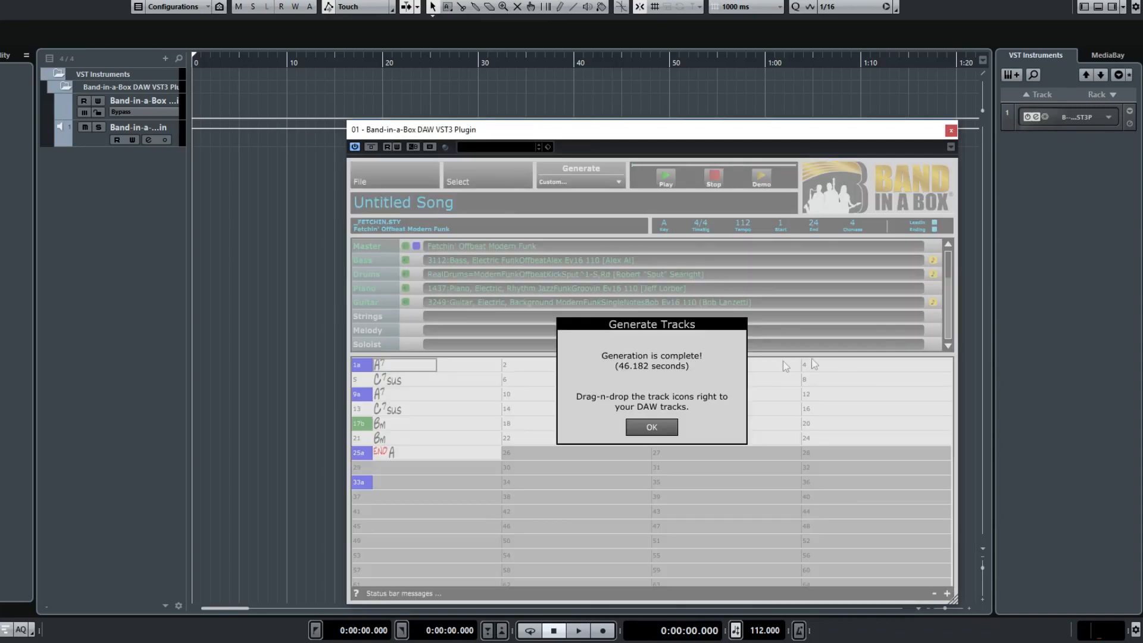
{"action": "left_click", "coordinate": [652, 428]}
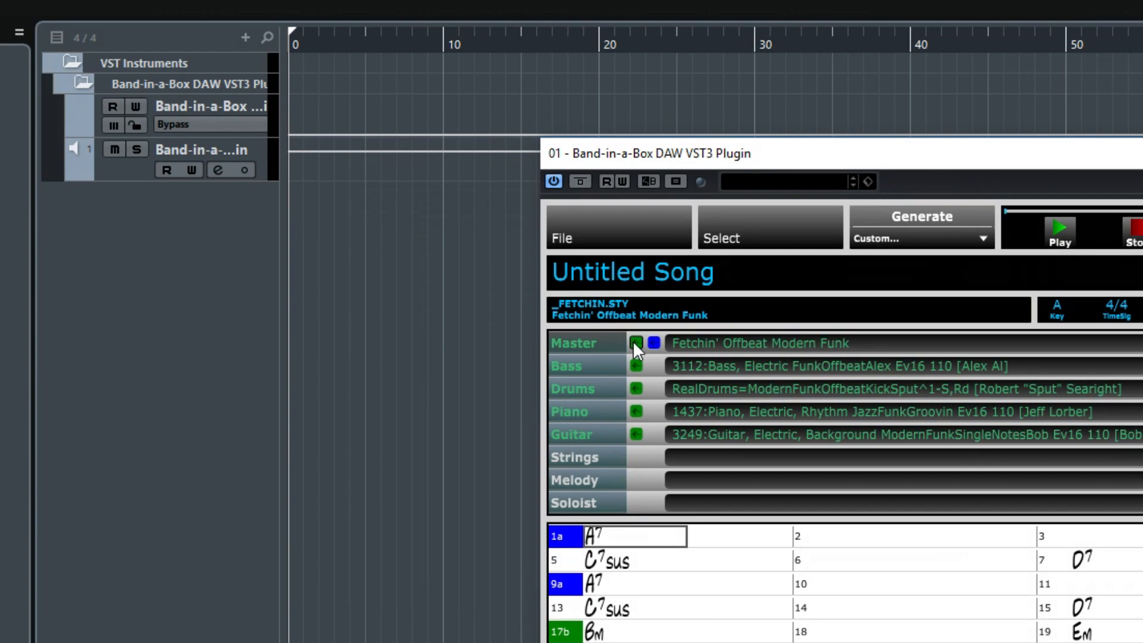
- Import the song's Master mix at the start of the project, copying the file to the working directory
{"action": "left_click_drag", "start_coordinate": [634, 341], "coordinate": [298, 233]}
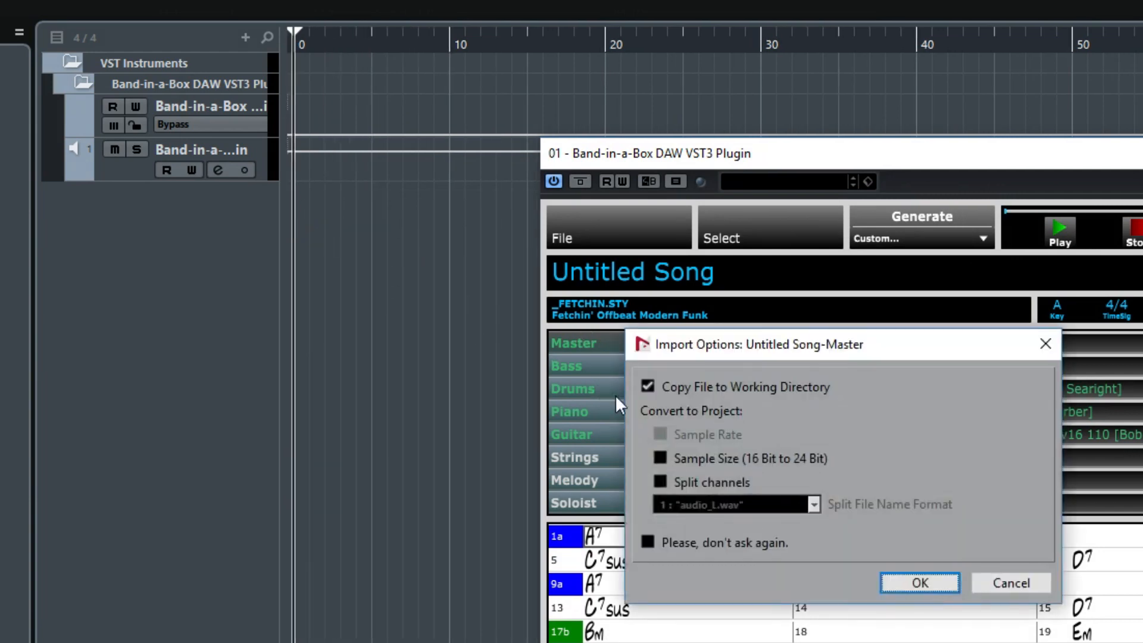
{"action": "left_click", "coordinate": [920, 580]}
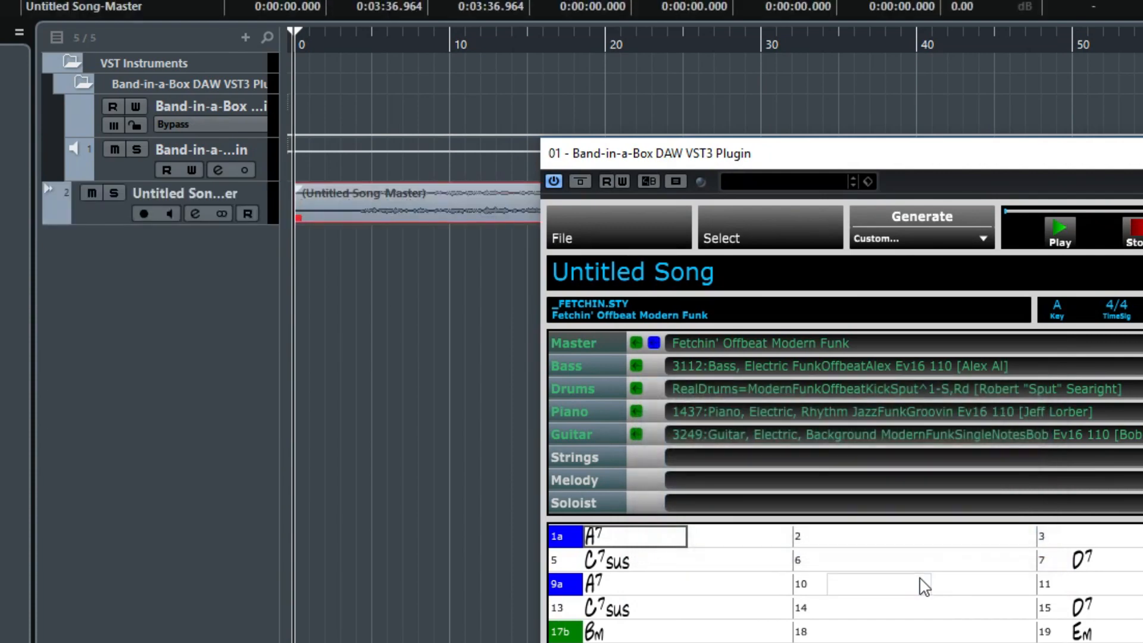
- Import the generated Bass, Drums, Piano and Guitar parts on separate tracks at the project start, copying the files to the working directory
{"action": "left_click_drag", "start_coordinate": [636, 343], "coordinate": [297, 211]}
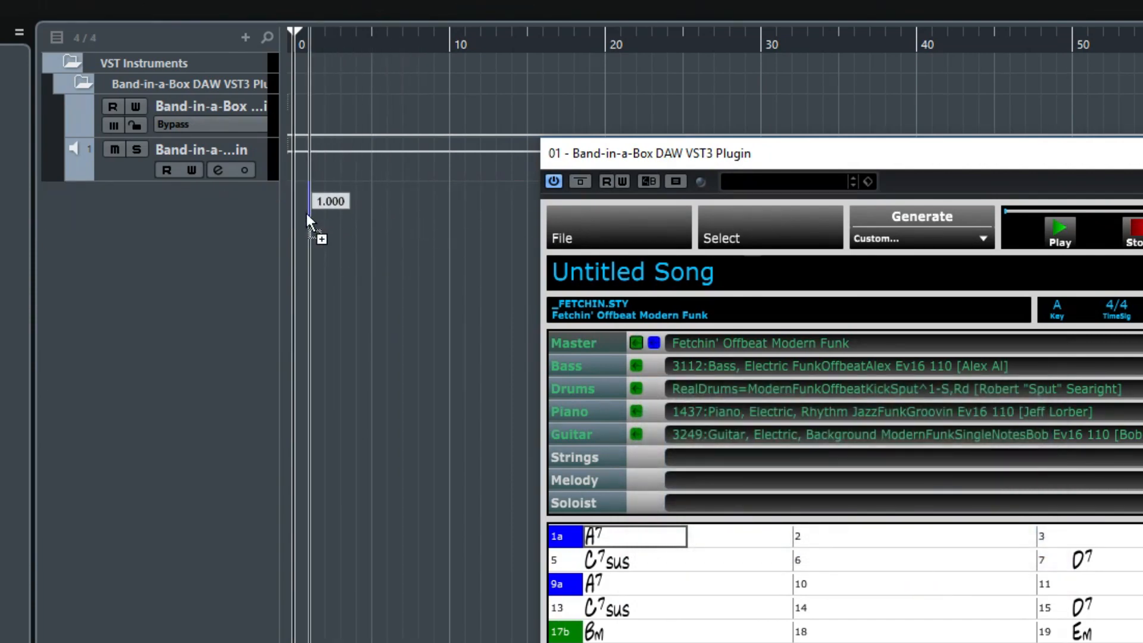
{"action": "left_click", "coordinate": [888, 514]}
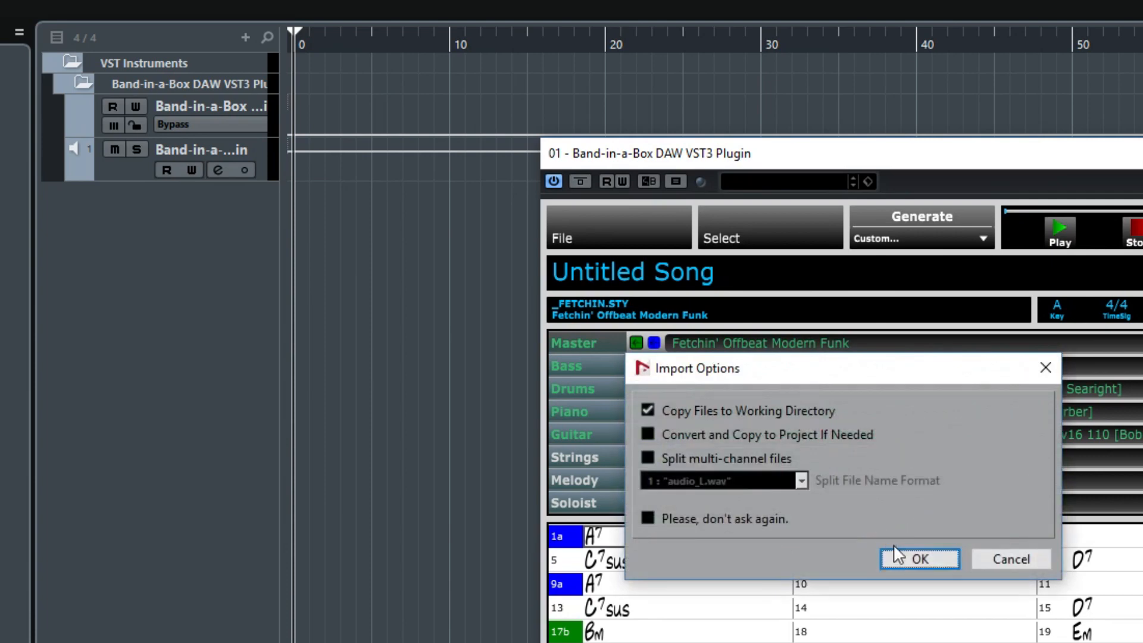
{"action": "left_click", "coordinate": [899, 557]}
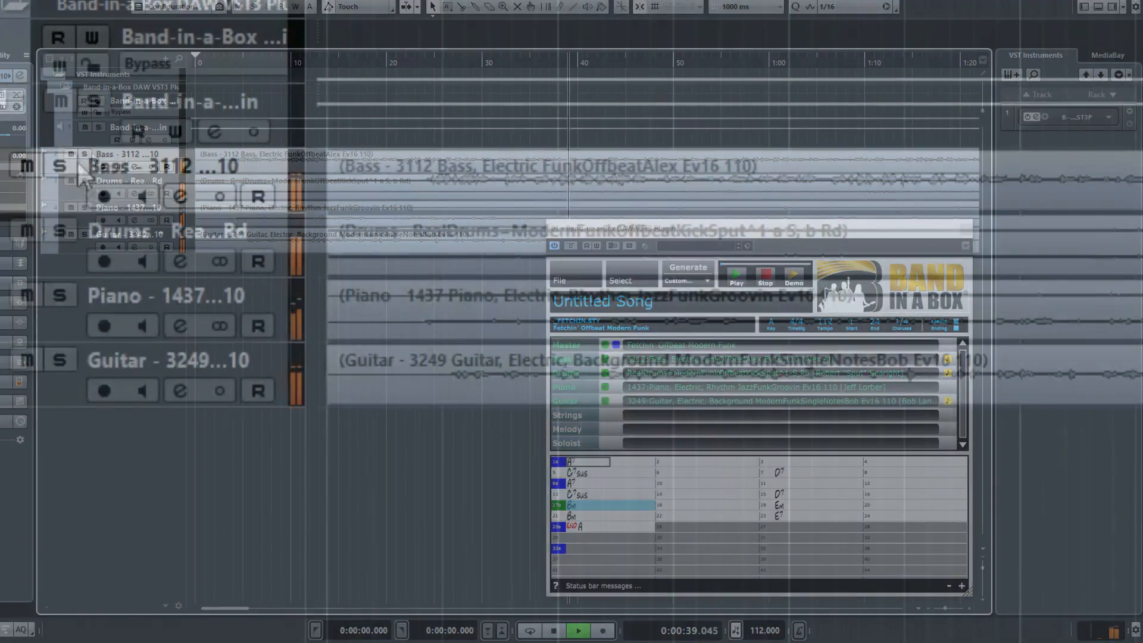
- Solo the Bass track during playback and add the Guitar, Piano and Drums tracks to the solo one at a time
{"action": "left_click", "coordinate": [84, 154]}
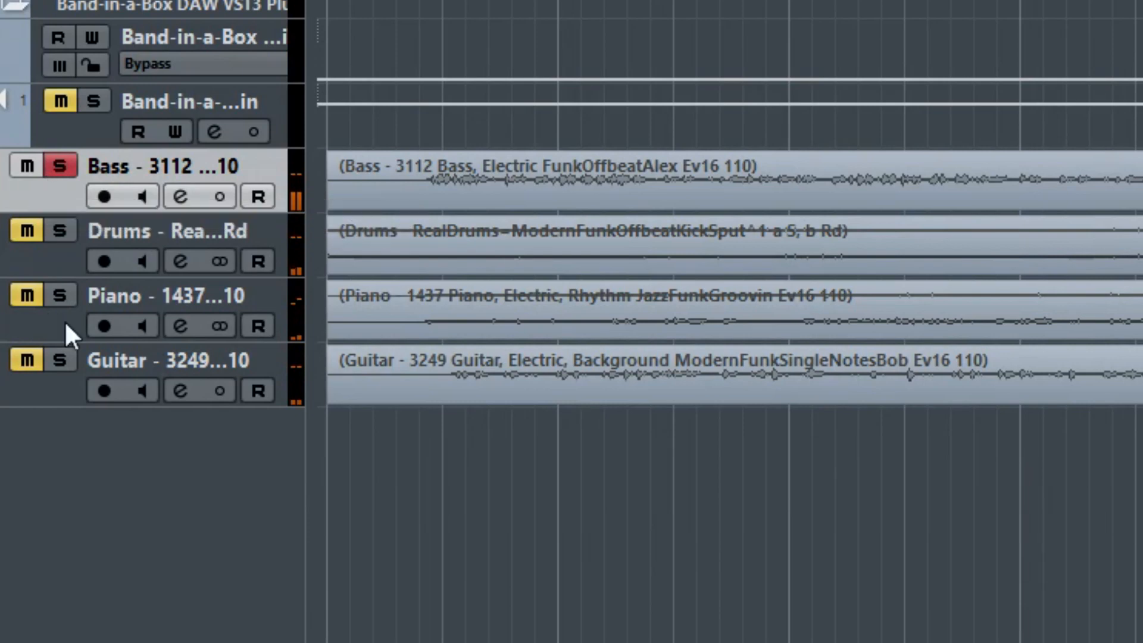
{"action": "left_click", "coordinate": [62, 359]}
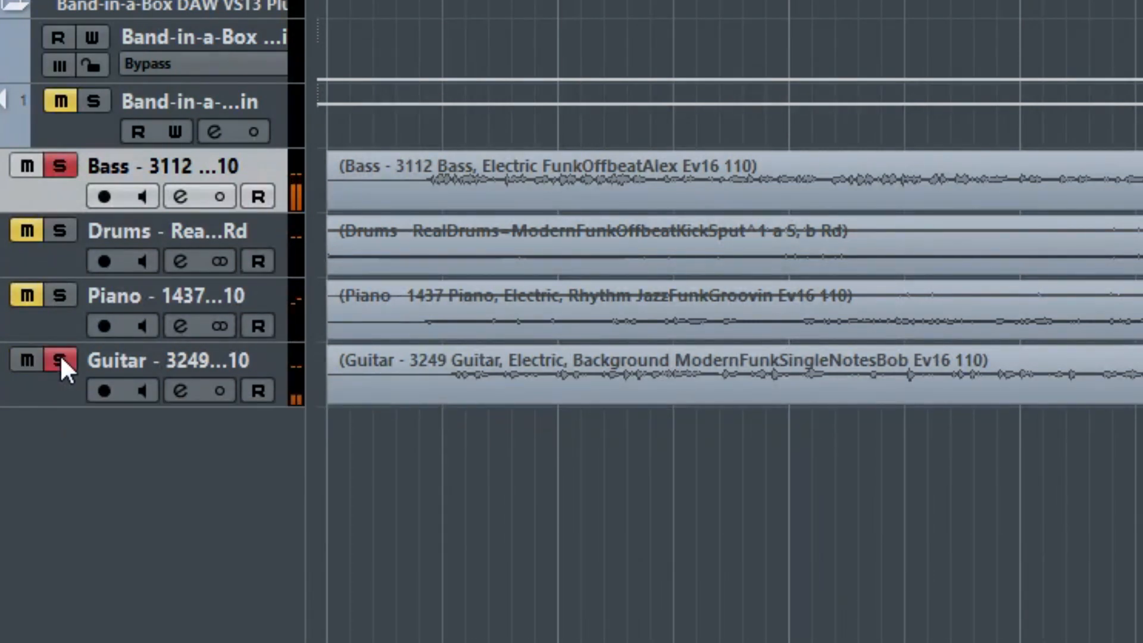
{"action": "left_click", "coordinate": [60, 296]}
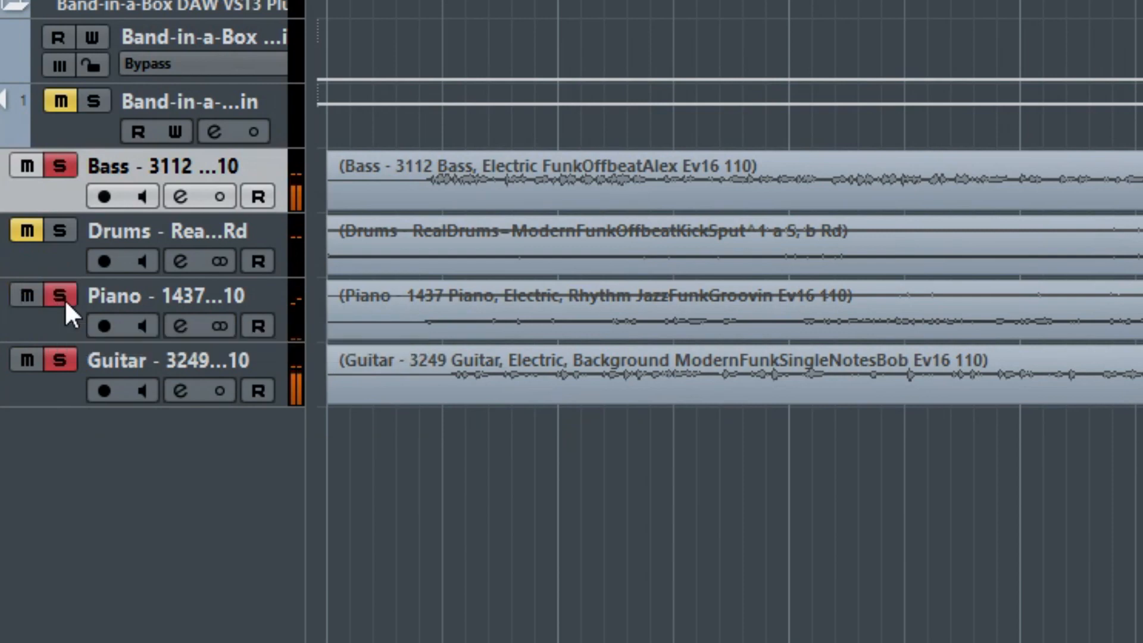
{"action": "left_click", "coordinate": [59, 233]}
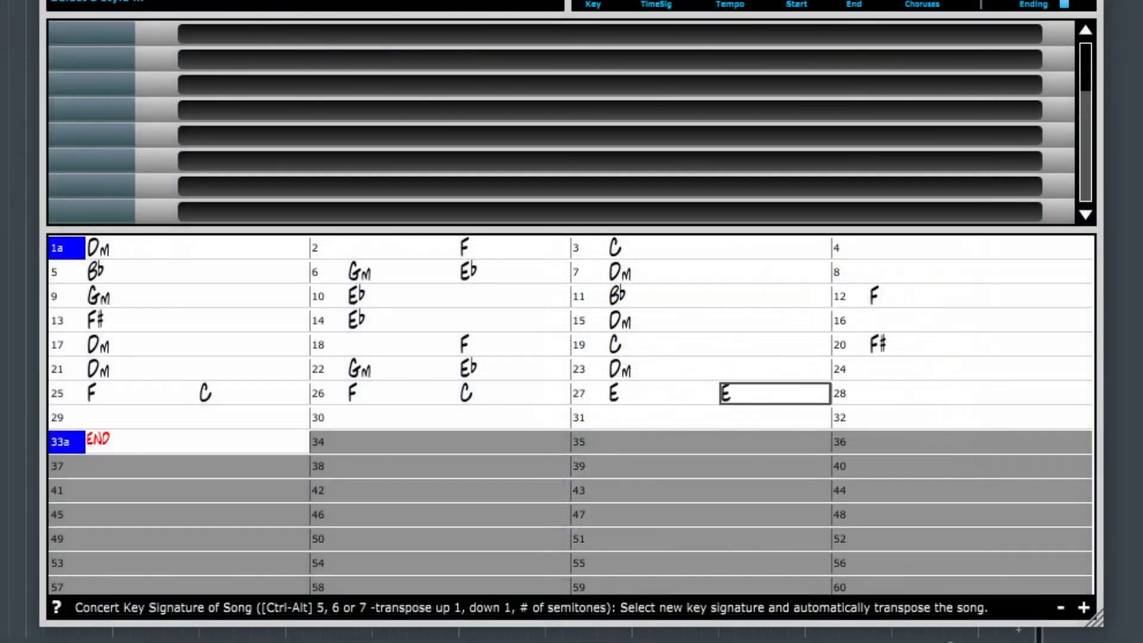
- Finish the D minor song's chord chart from bar 27 with Eb, Dm, F, C, Eb and Dm, ending on Dm
{"action": "type", "text": "b"}
{"action": "key", "text": "Return"}
{"action": "type", "text": "Dm"}
{"action": "key", "text": "Return"}
{"action": "type", "text": "F,C"}
{"action": "key", "text": "Return"}
{"action": "type", "text": "Eb"}
{"action": "key", "text": "Return"}
{"action": "key", "text": "Return"}
{"action": "type", "text": "Dm"}
{"action": "key", "text": "Return"}
{"action": "key", "text": "Return"}
{"action": "key", "text": "Return"}
{"action": "key", "text": "Return"}
{"action": "type", "text": "Dm"}
{"action": "key", "text": "Return"}
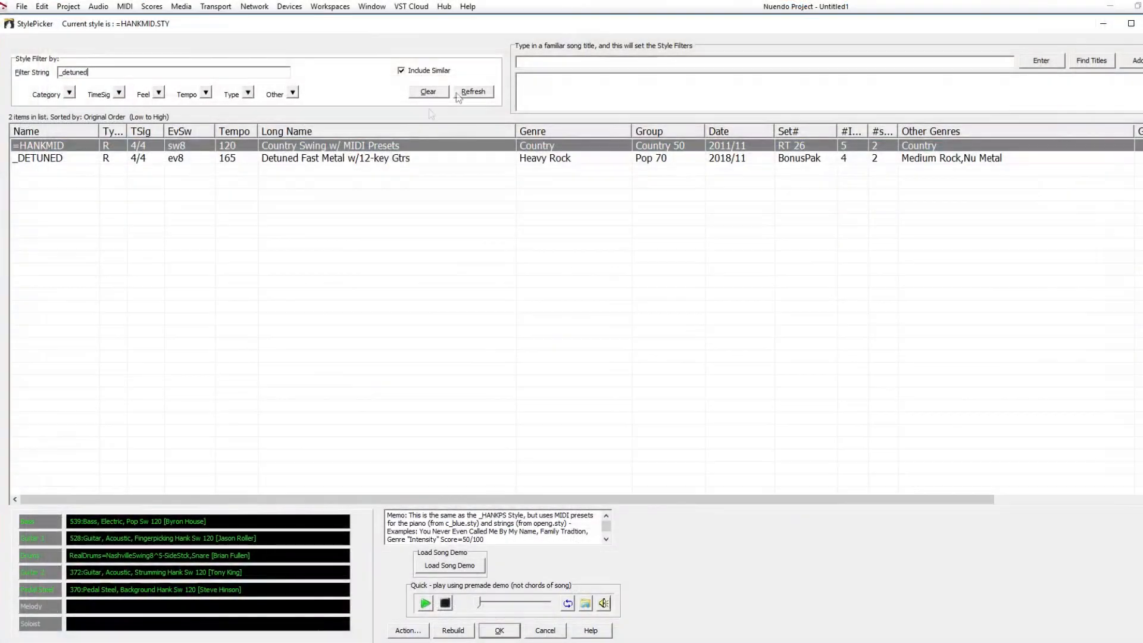
- Choose the style Detuned Fast Metal w/12-key Gtrs (_DETUNED) and set the song's tempo to 167
{"action": "left_click", "coordinate": [294, 159]}
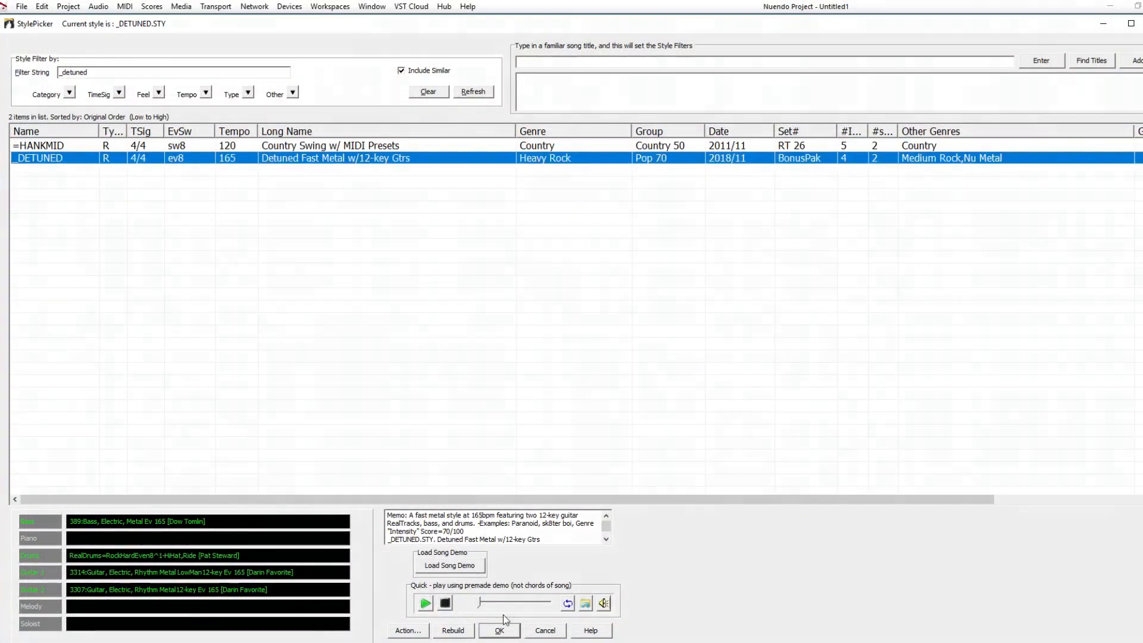
{"action": "left_click", "coordinate": [501, 629]}
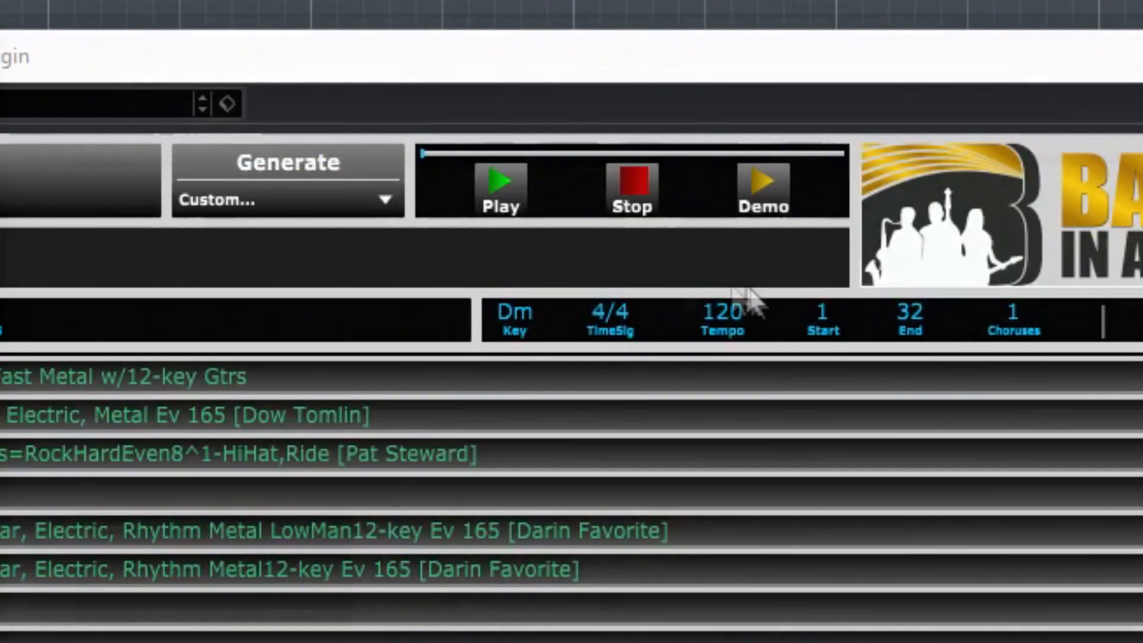
{"action": "left_click", "coordinate": [740, 308]}
{"action": "type", "text": "167"}
{"action": "key", "text": "Return"}
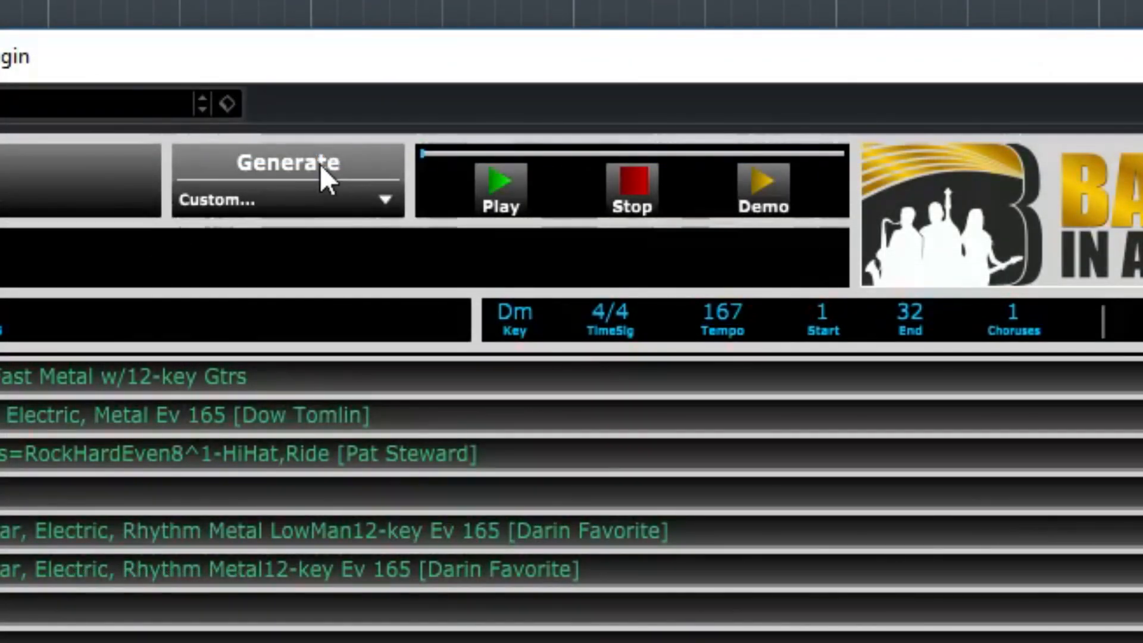
- Generate the metal song's tracks and import them at the start of the project, each part on a different track
{"action": "left_click", "coordinate": [320, 163]}
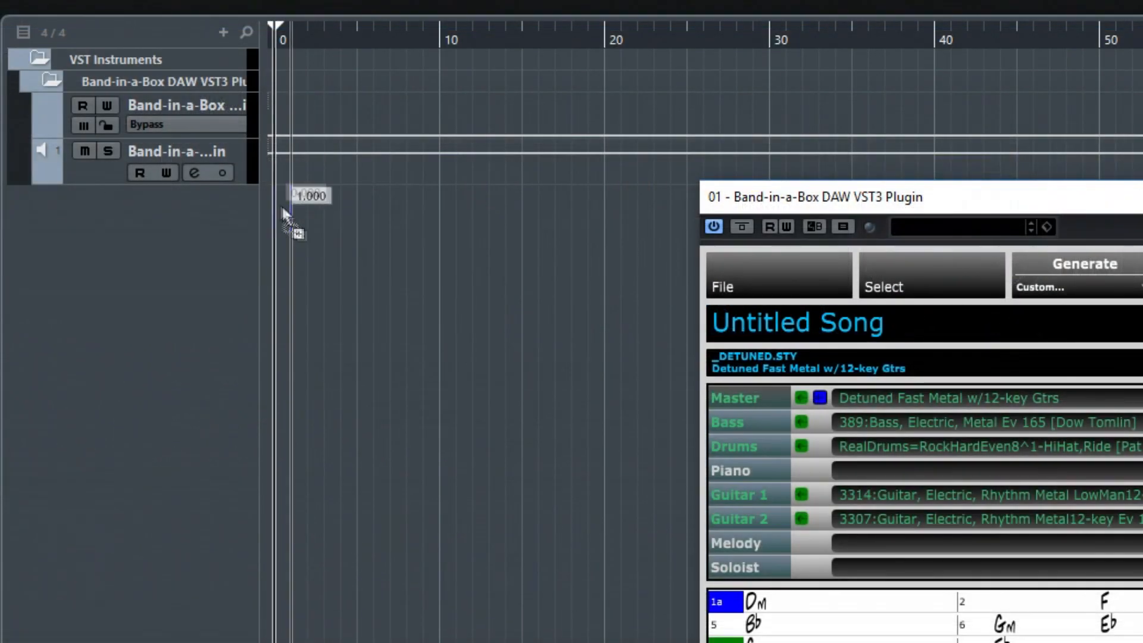
{"action": "left_click_drag", "start_coordinate": [281, 205], "coordinate": [273, 201]}
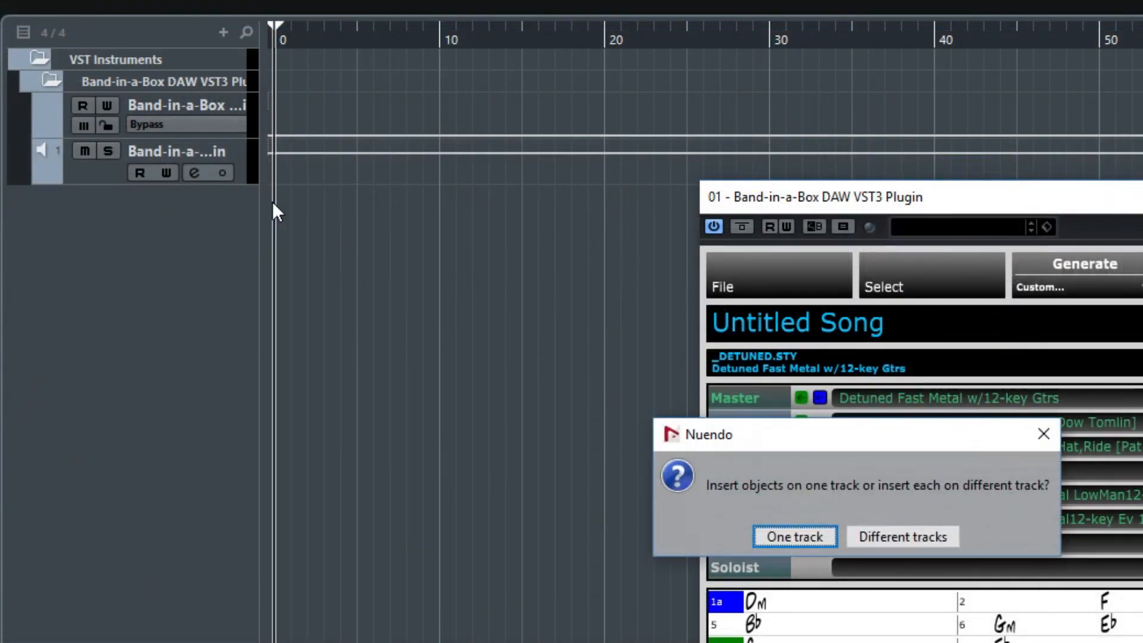
{"action": "left_click", "coordinate": [911, 537]}
{"action": "left_click", "coordinate": [936, 584]}
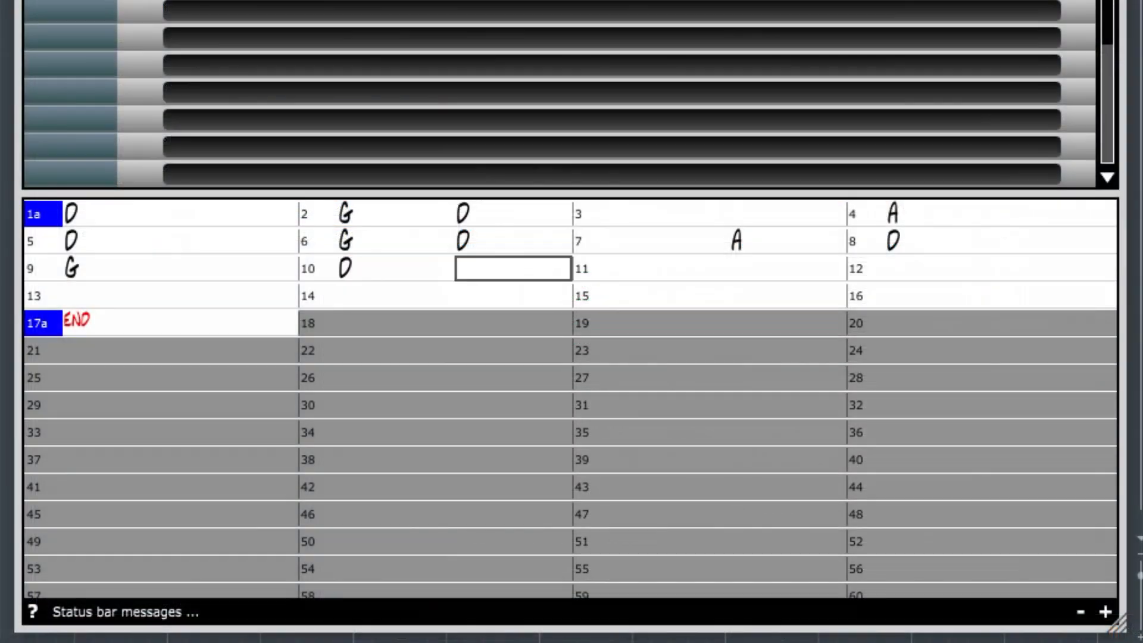
- Continue the D major chord chart with A in bar 12, D in bar 13, and G and D in bar 14
{"action": "key", "text": "Return"}
{"action": "key", "text": "Return"}
{"action": "key", "text": "Return"}
{"action": "type", "text": "A"}
{"action": "key", "text": "Return"}
{"action": "key", "text": "Return"}
{"action": "type", "text": "D"}
{"action": "key", "text": "Return"}
{"action": "key", "text": "Return"}
{"action": "type", "text": "G"}
{"action": "key", "text": "Return"}
{"action": "type", "text": "D"}
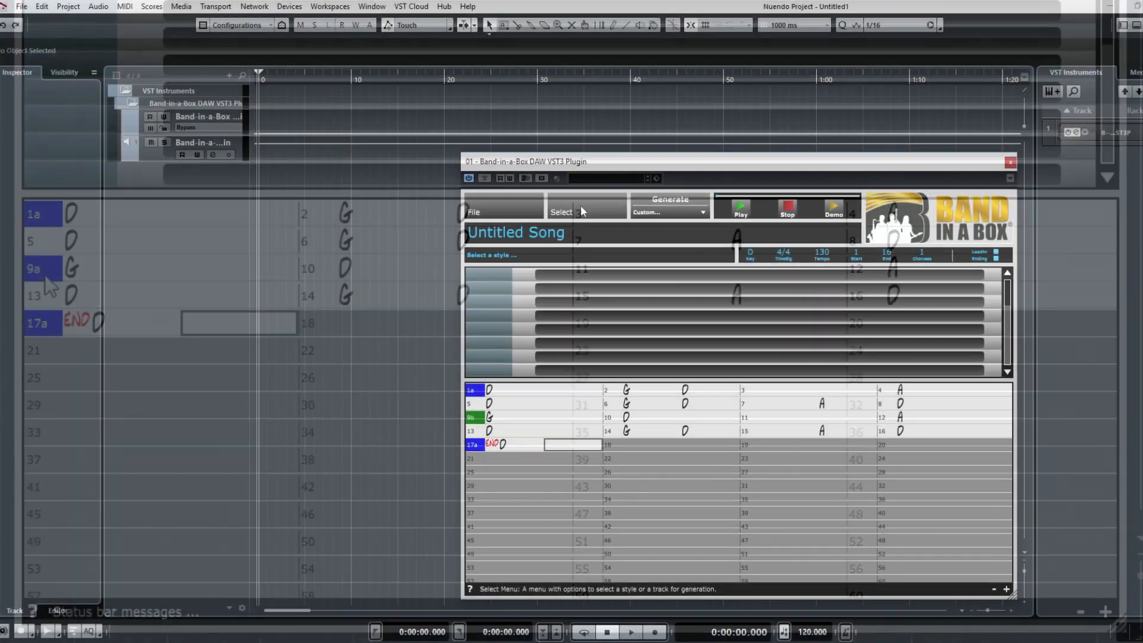
- Choose the style Cooking Bluegrass w/Solo Medley (_COOKING) for the D major song
{"action": "left_click", "coordinate": [580, 204]}
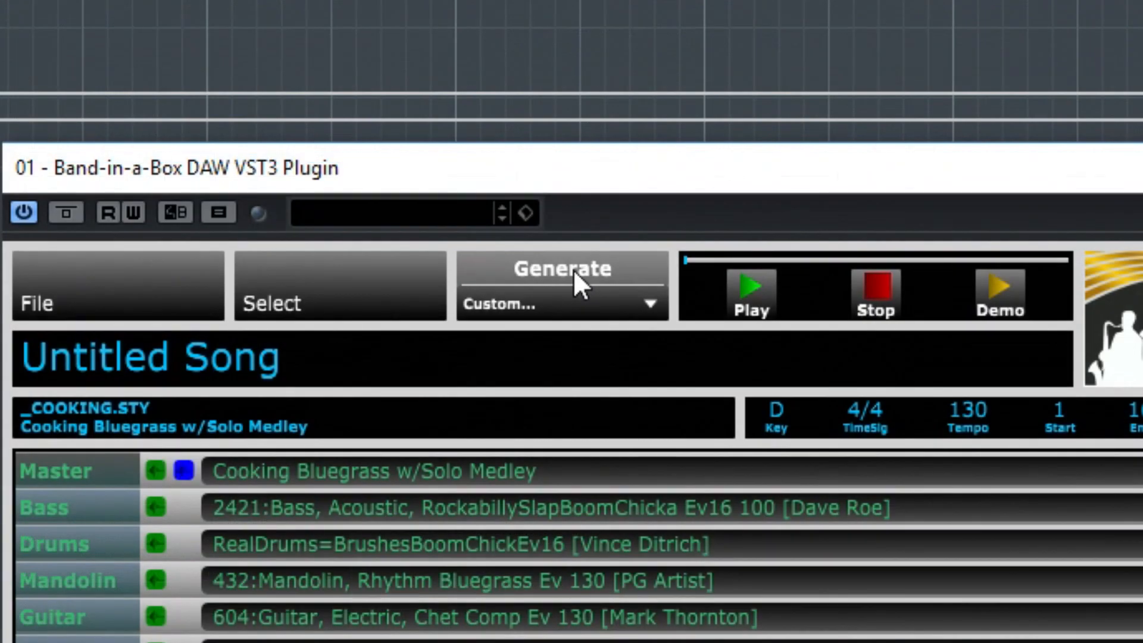
- Generate the bluegrass song's tracks and import them at the start of the project, each part on a different track
{"action": "left_click", "coordinate": [674, 200]}
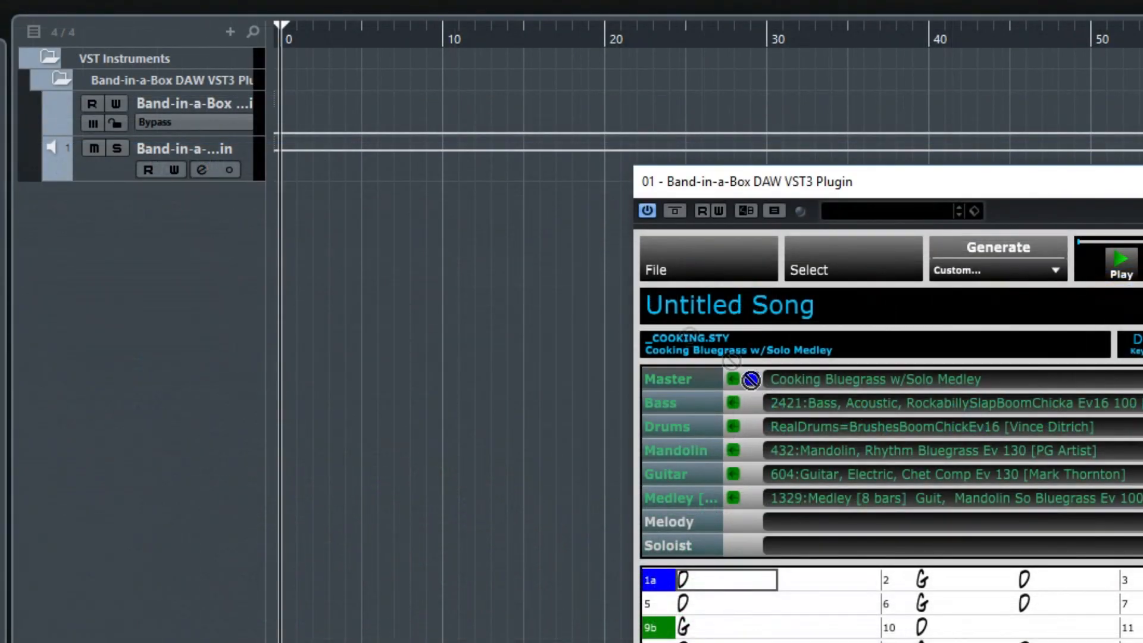
{"action": "left_click_drag", "start_coordinate": [752, 380], "coordinate": [288, 212]}
{"action": "left_click", "coordinate": [902, 525]}
{"action": "left_click", "coordinate": [932, 574]}
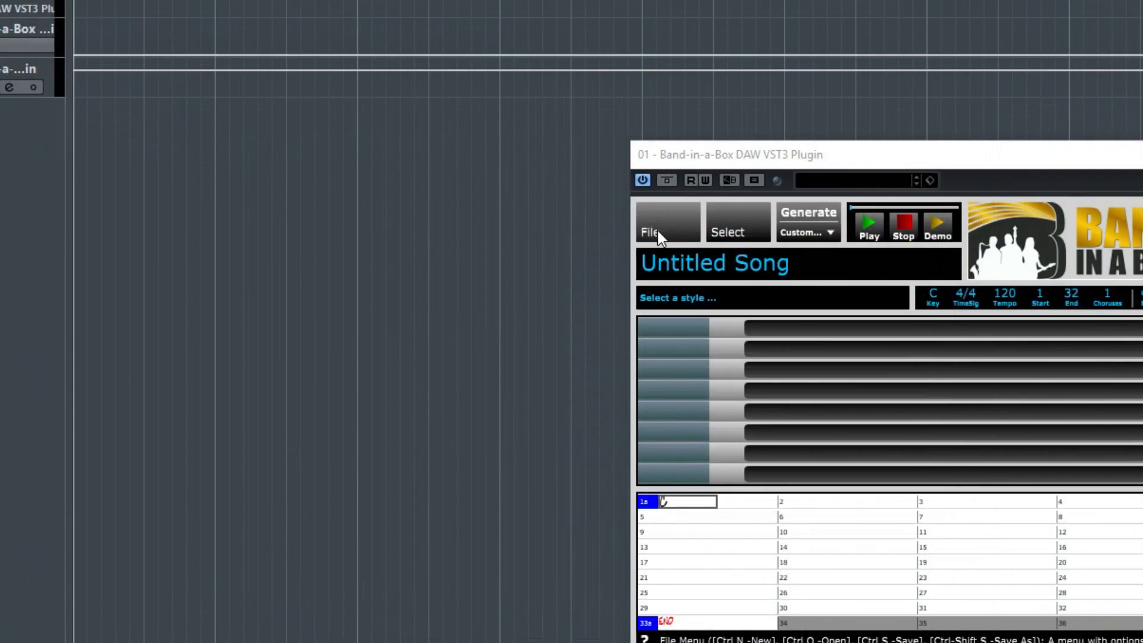
- Open the demo song _STRANGR Demo - Stranger Resonator Americana Pop.SGU from the RealTracks324 Demos folder
{"action": "left_click", "coordinate": [582, 252]}
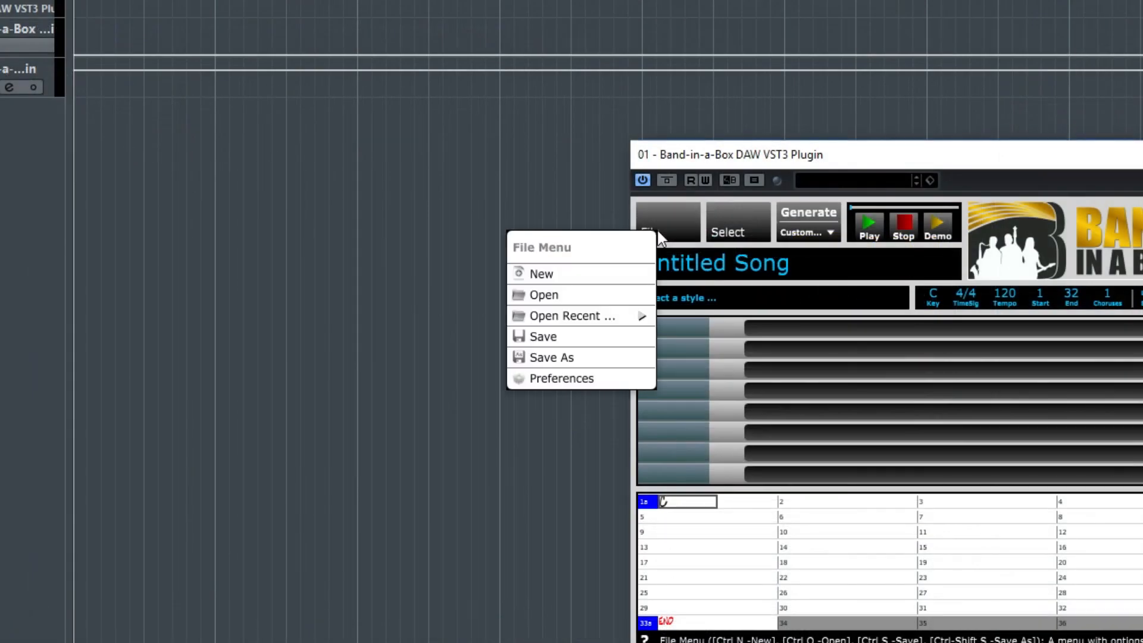
{"action": "left_click", "coordinate": [600, 297]}
{"action": "double_click", "coordinate": [413, 395]}
{"action": "left_click", "coordinate": [415, 383]}
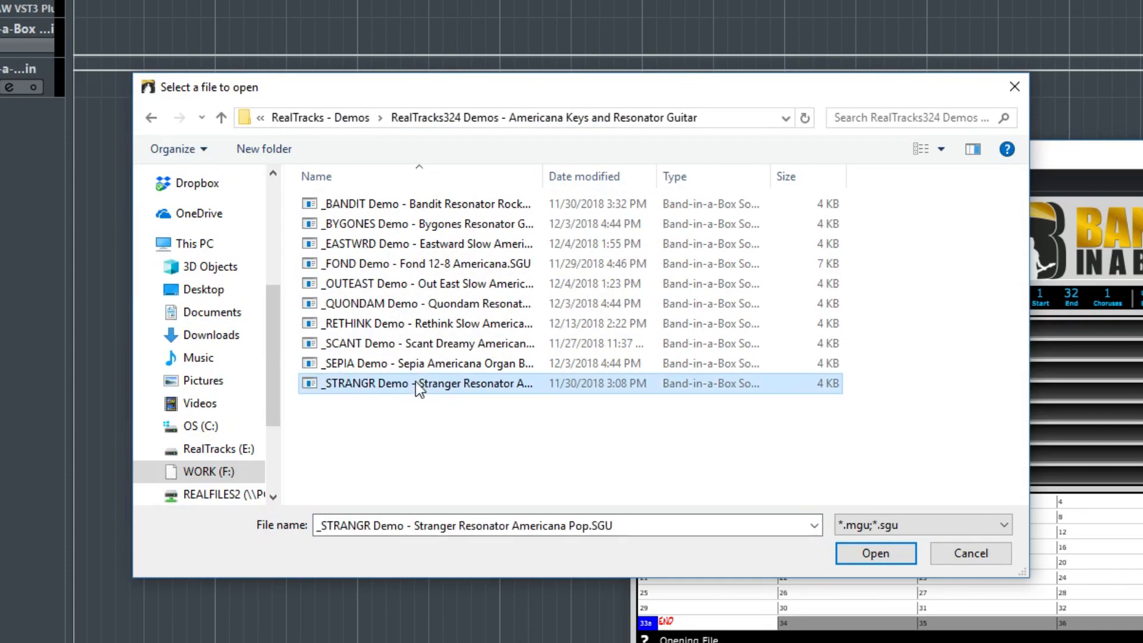
{"action": "left_click", "coordinate": [905, 552]}
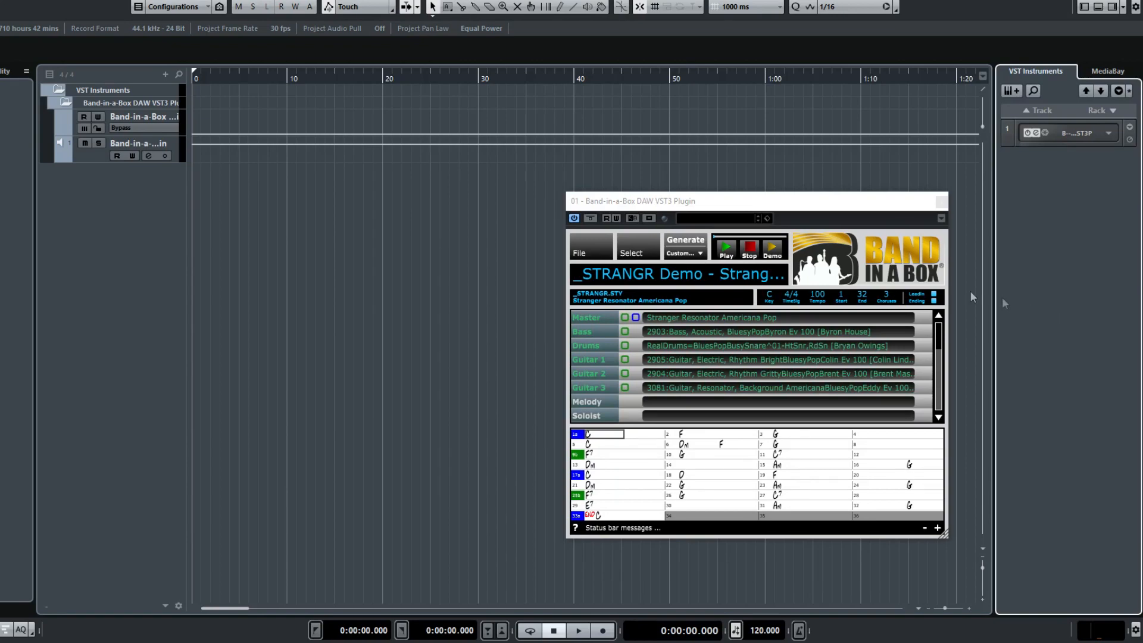
- Generate the Stranger Resonator demo's tracks and import them at the start of the project, each part on a different track
{"action": "left_click", "coordinate": [687, 240]}
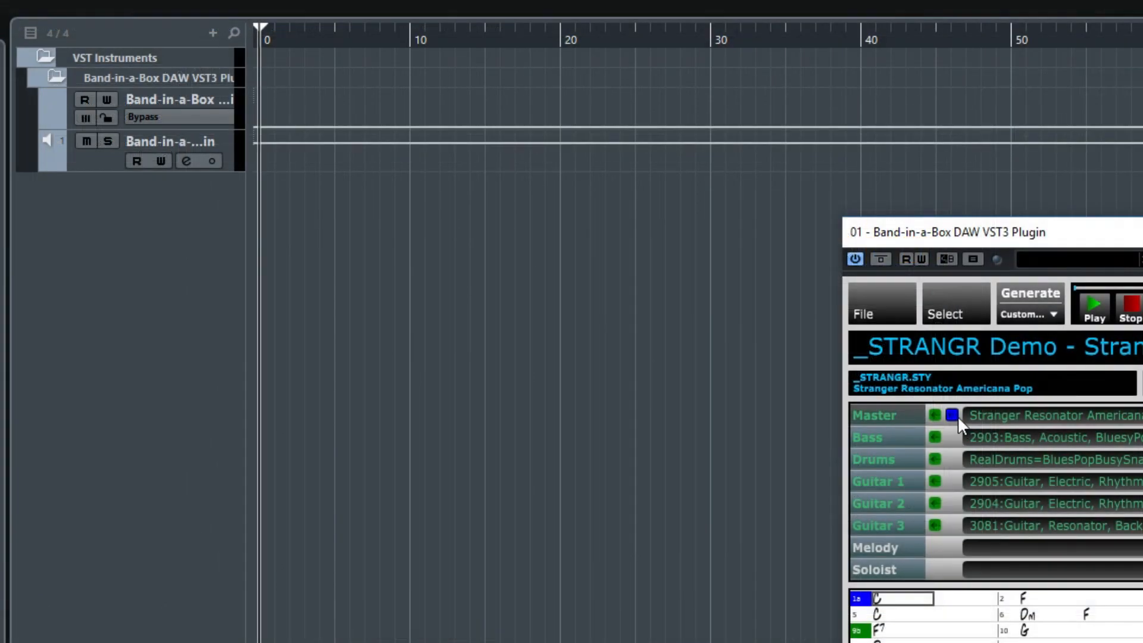
{"action": "left_click_drag", "start_coordinate": [956, 417], "coordinate": [260, 196]}
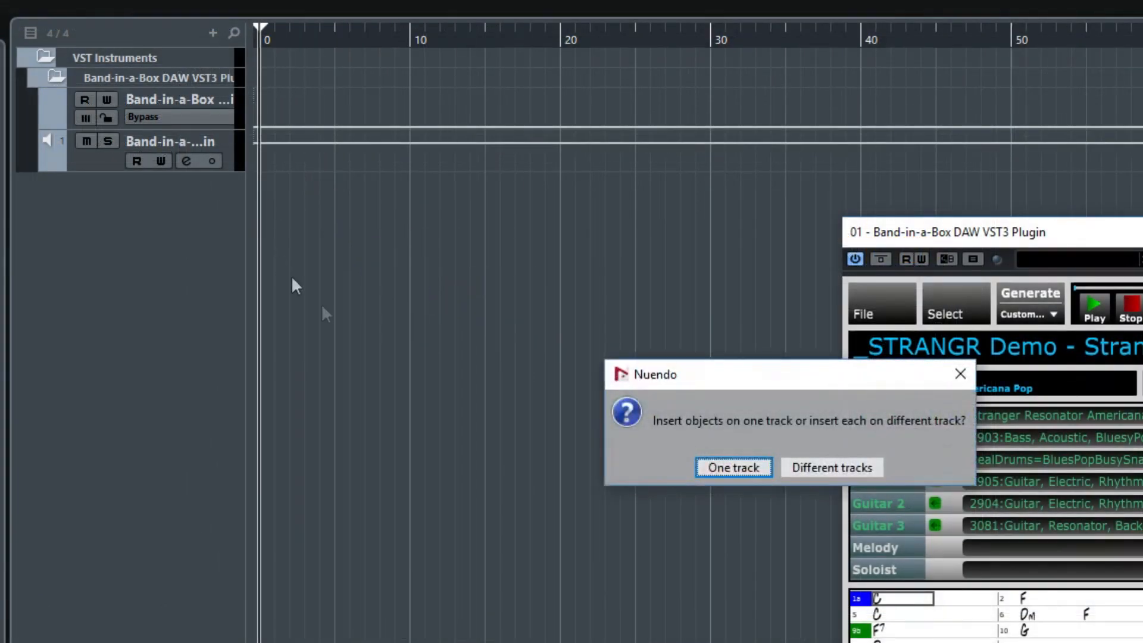
{"action": "left_click", "coordinate": [858, 470]}
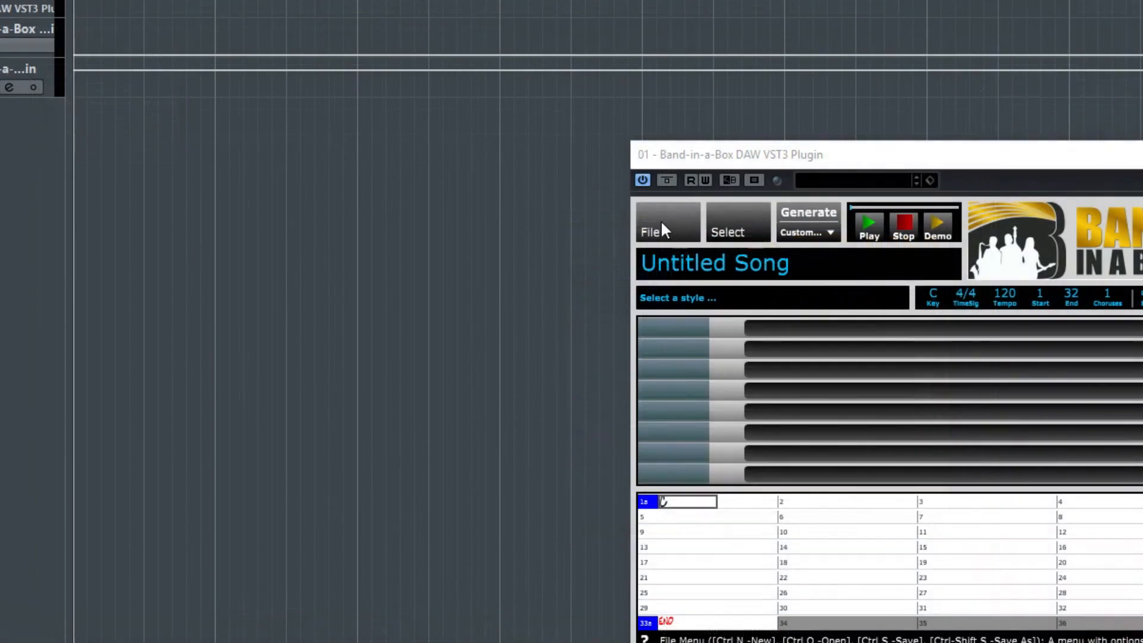
- Open the _GIRONA demo song from RealTracks307 Demos - World Guitar and Percussion and import its parts at the project start
{"action": "left_click", "coordinate": [585, 252]}
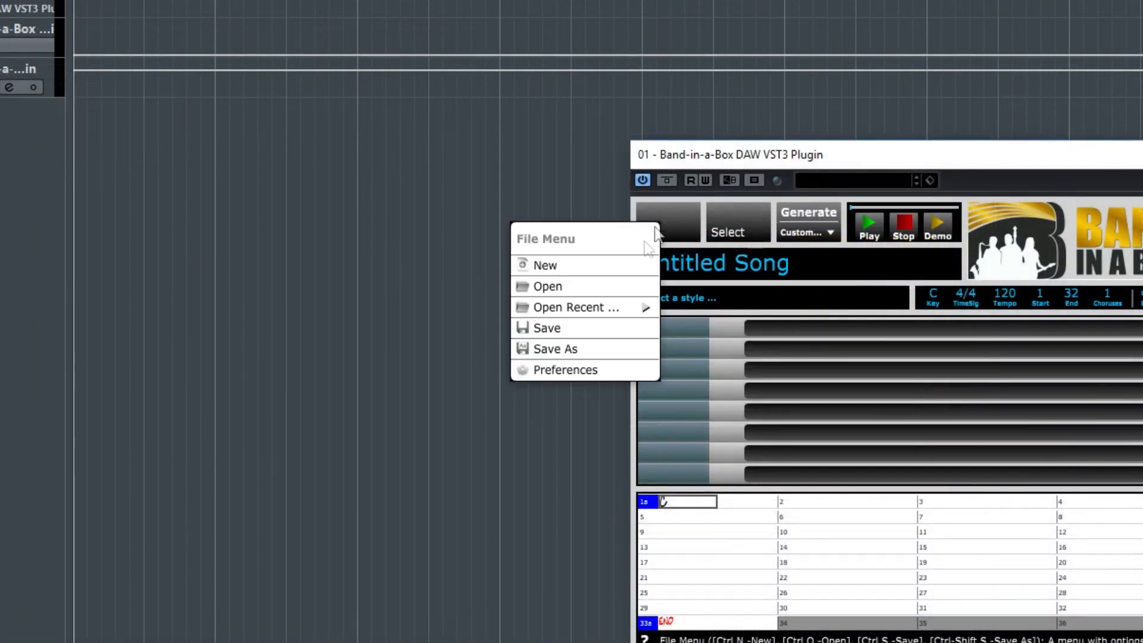
{"action": "left_click", "coordinate": [619, 290]}
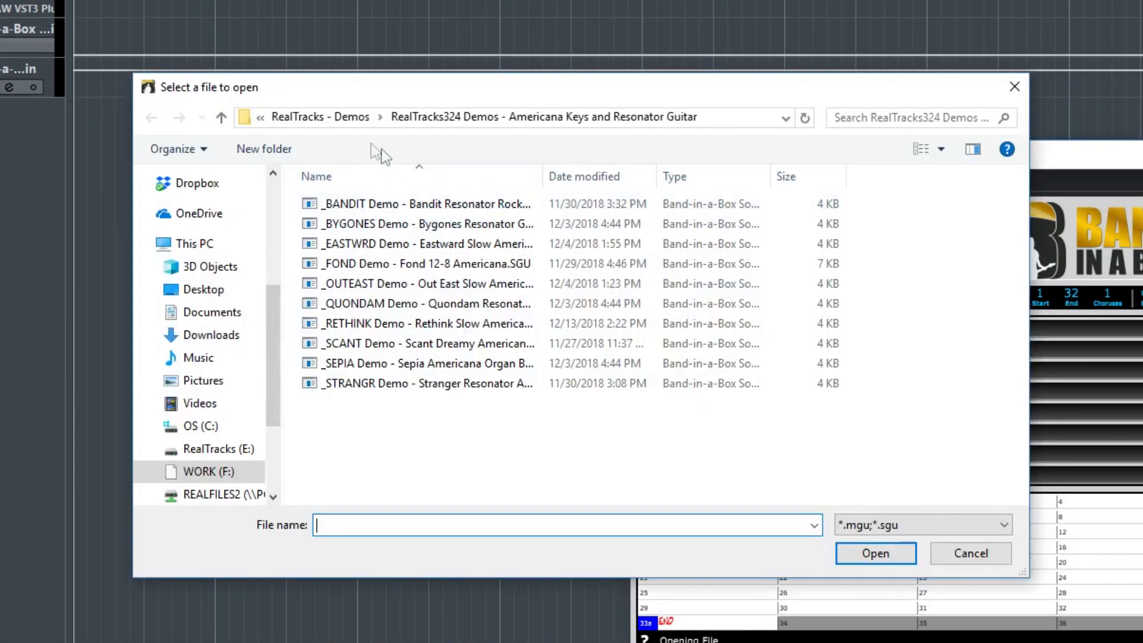
{"action": "left_click", "coordinate": [352, 118]}
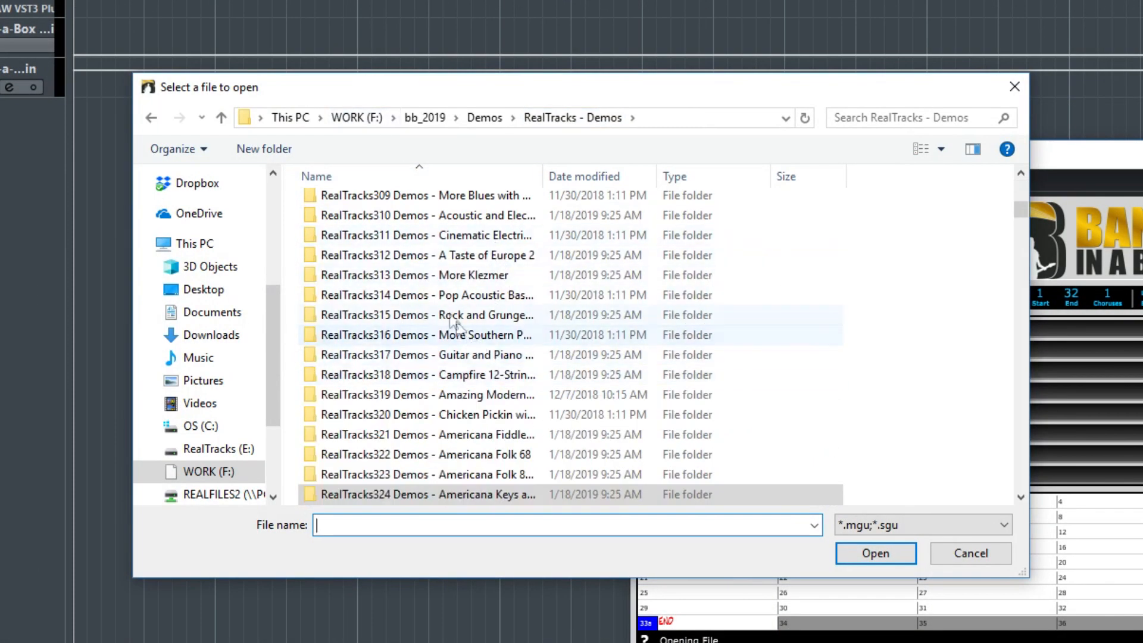
{"action": "scroll", "coordinate": [411, 242], "scroll_direction": "up", "scroll_amount": 2}
{"action": "left_click", "coordinate": [422, 262]}
{"action": "double_click", "coordinate": [423, 263]}
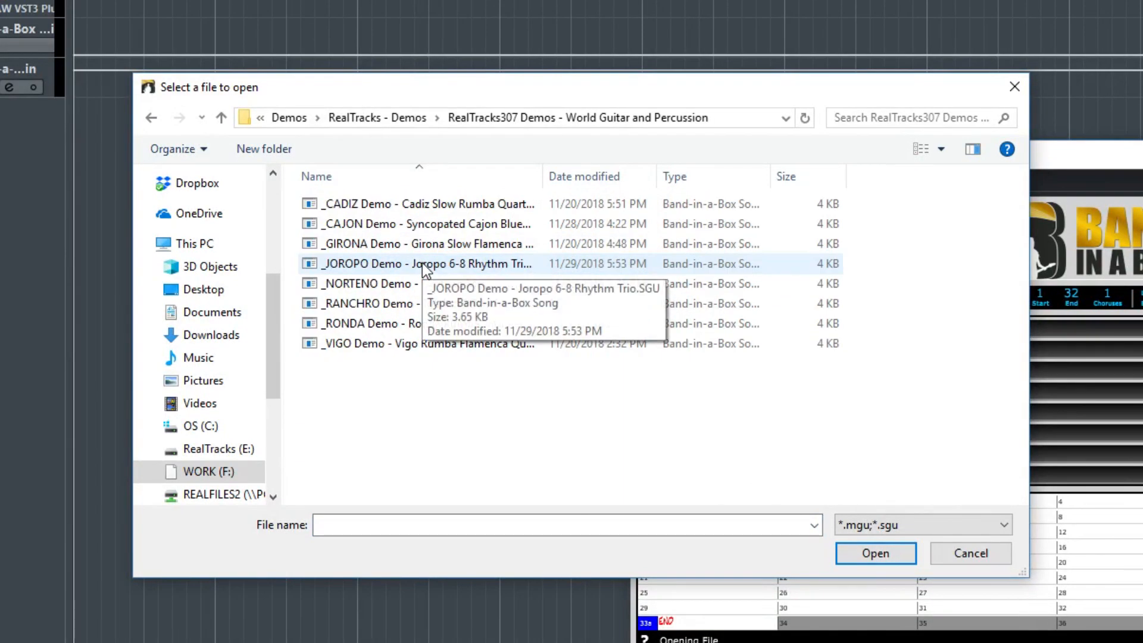
{"action": "left_click", "coordinate": [426, 244]}
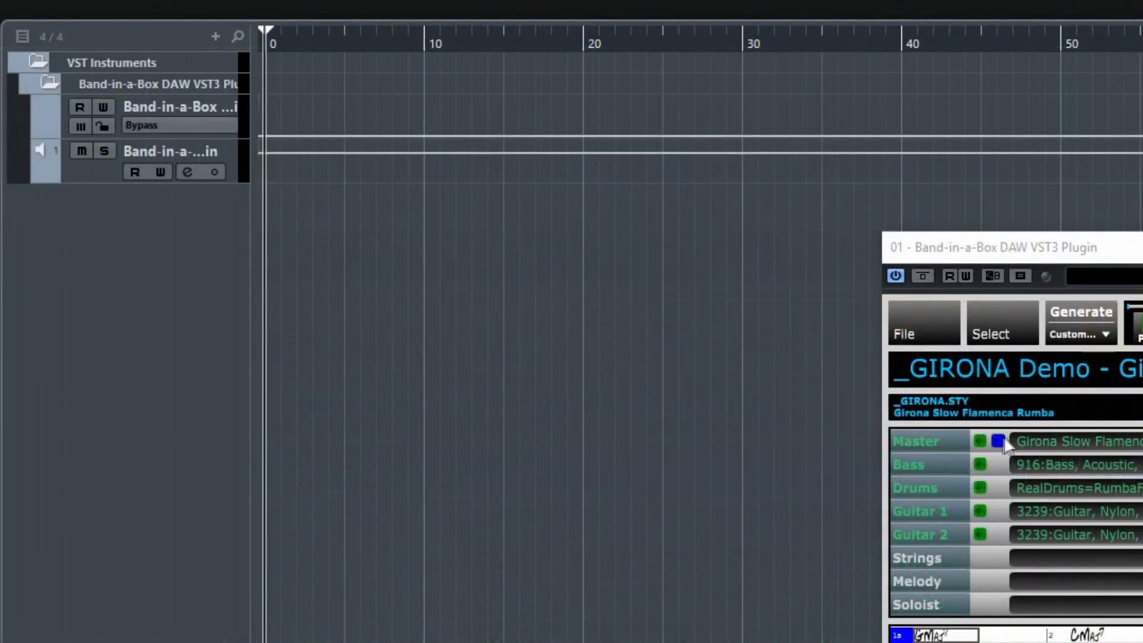
{"action": "left_click_drag", "start_coordinate": [1003, 443], "coordinate": [281, 248]}
{"action": "left_click", "coordinate": [870, 495]}
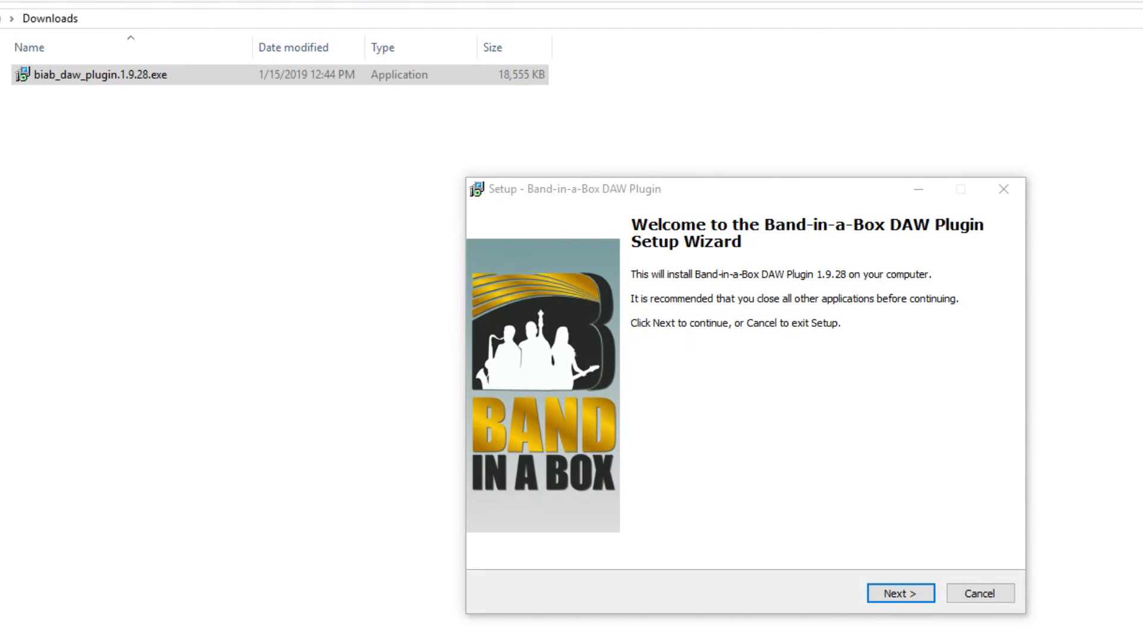
- Proceed through the plugin setup with the Normal Installation components, the listed destination folders and VST2 (64-bit) copies in all offered locations
{"action": "left_click", "coordinate": [898, 591]}
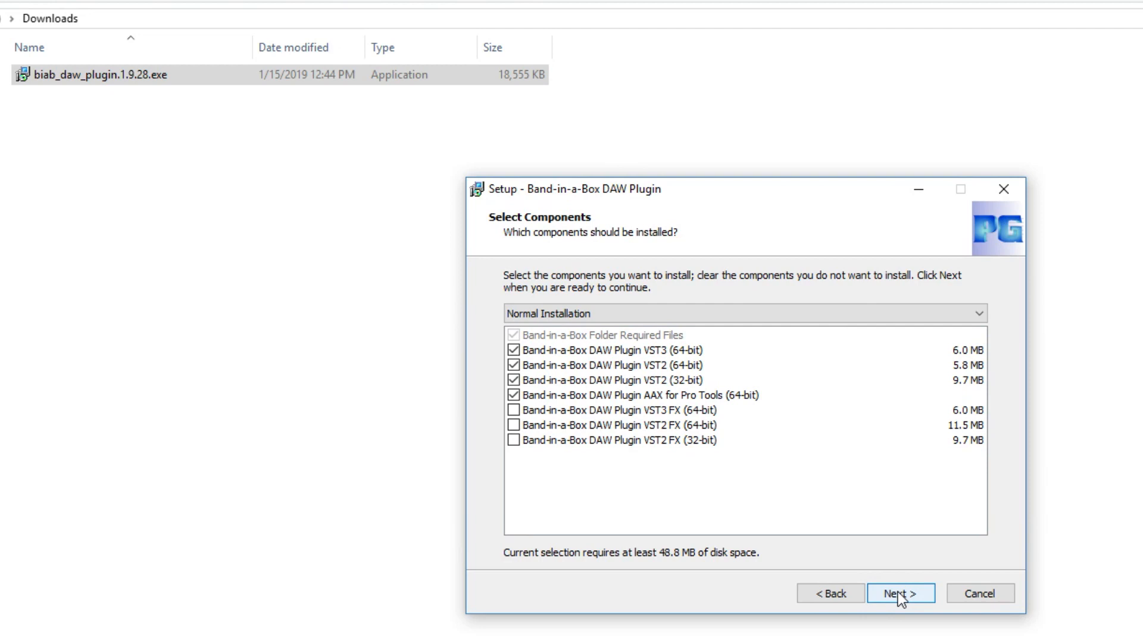
{"action": "left_click", "coordinate": [898, 592]}
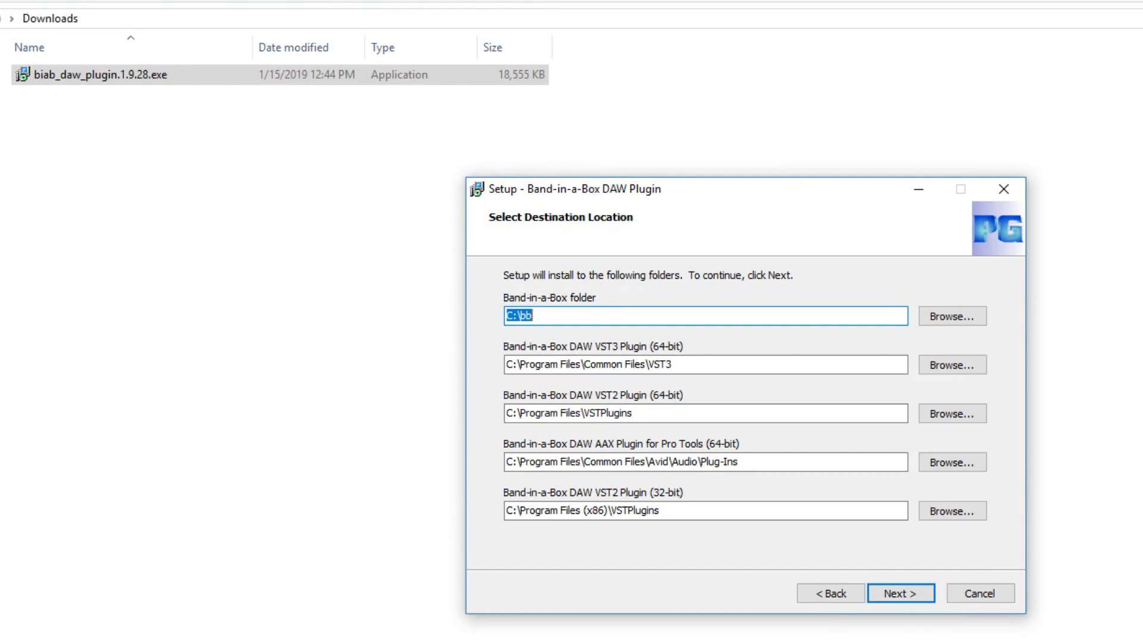
{"action": "left_click", "coordinate": [512, 313]}
{"action": "left_click", "coordinate": [513, 314]}
{"action": "left_click", "coordinate": [911, 595]}
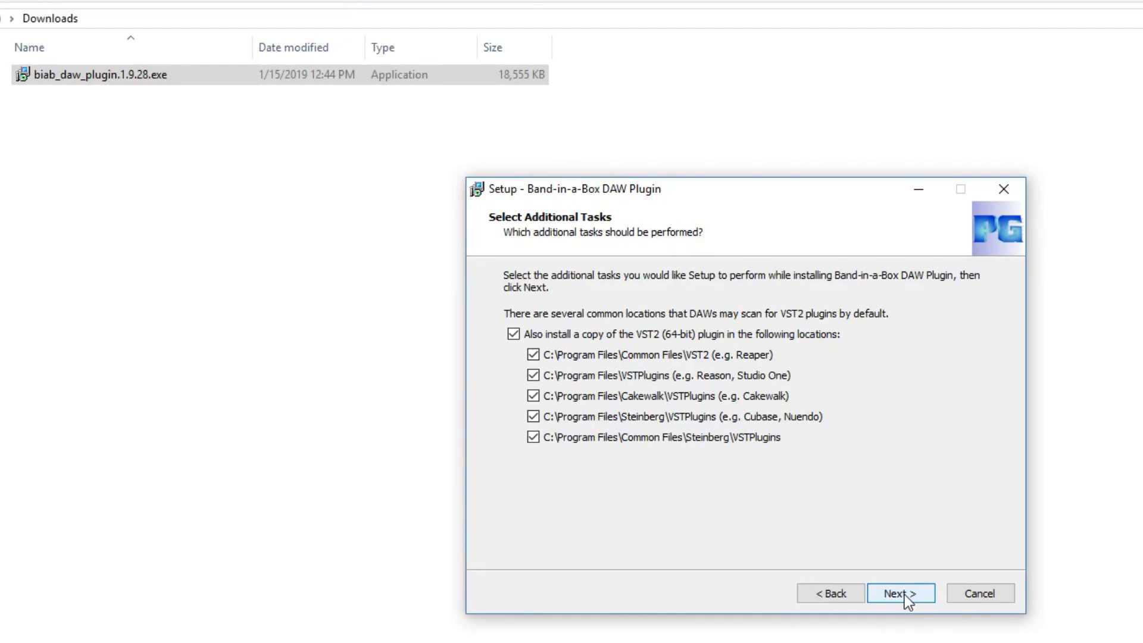
{"action": "left_click", "coordinate": [905, 594]}
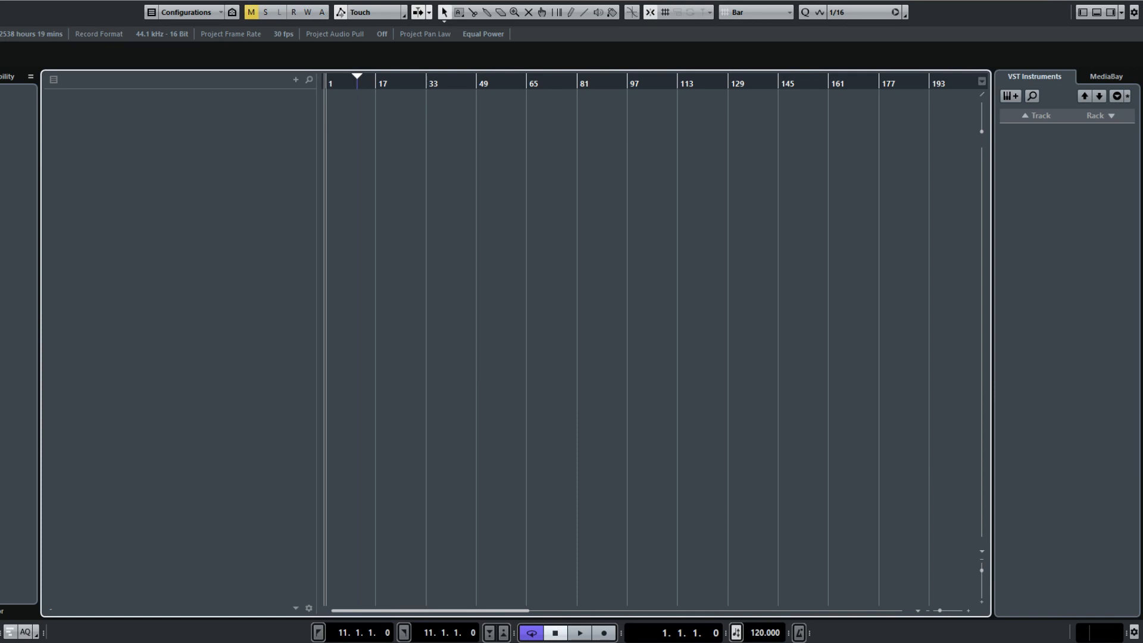
- Add the Band-in-a-Box DAW VST3 Plugin to the project as a rack instrument and open its preferences
{"action": "left_click", "coordinate": [1103, 116]}
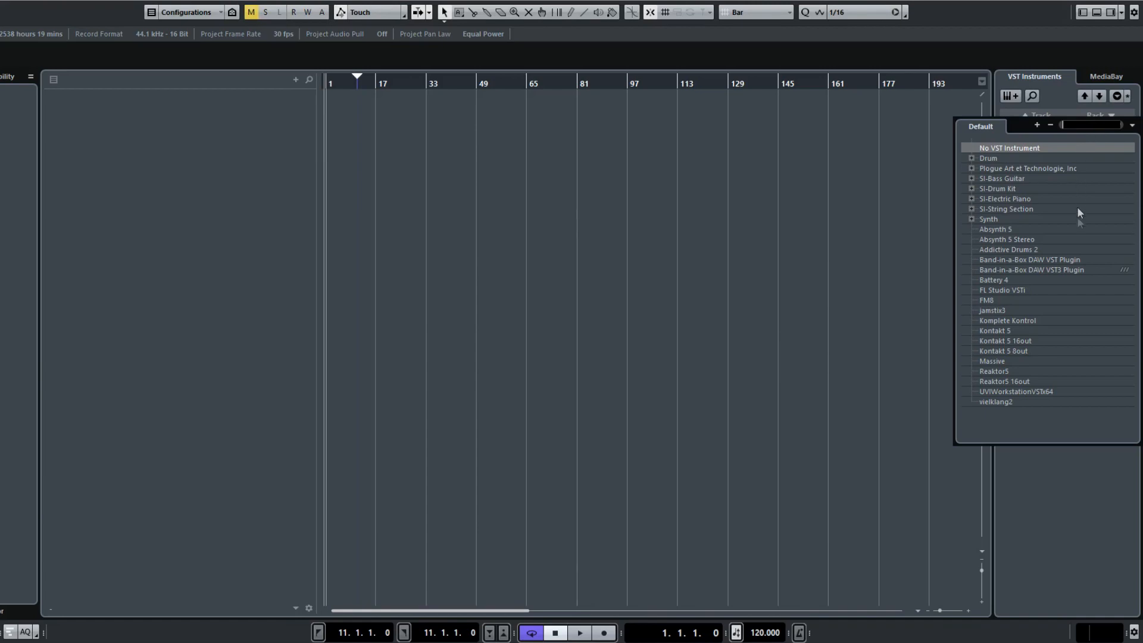
{"action": "left_click", "coordinate": [1074, 272]}
{"action": "left_click", "coordinate": [1073, 270]}
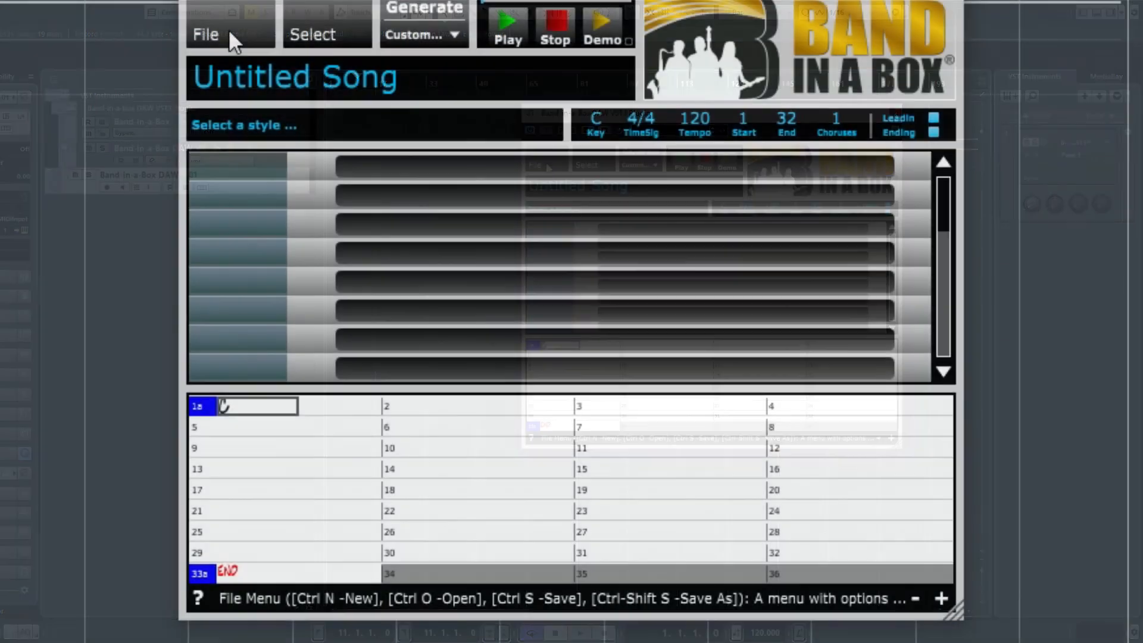
{"action": "left_click", "coordinate": [545, 163]}
{"action": "left_click", "coordinate": [168, 234]}
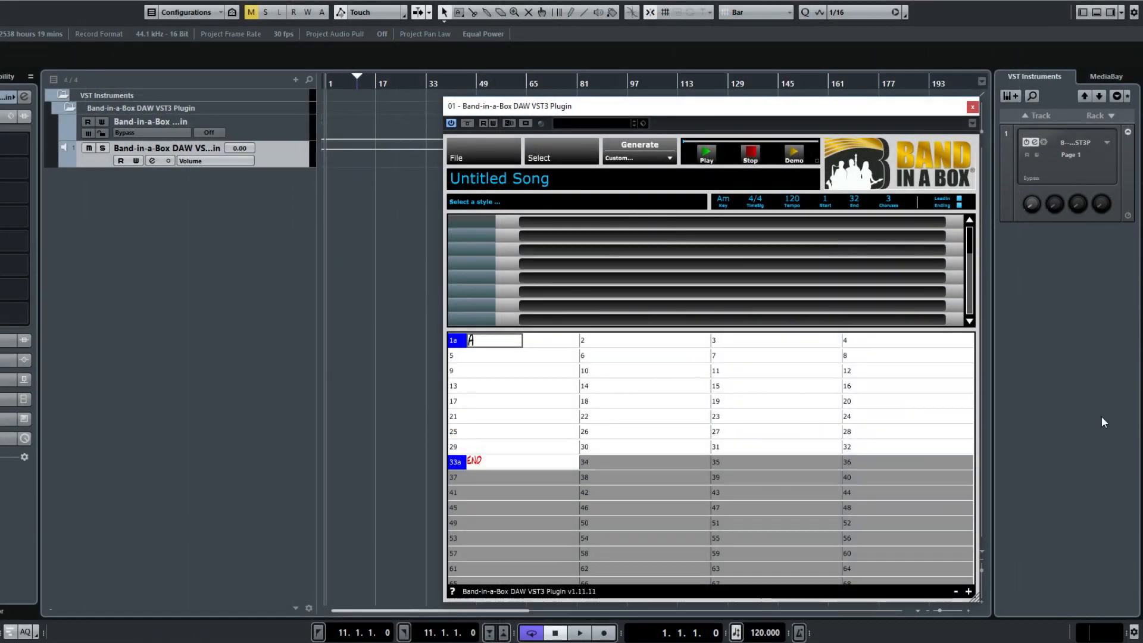
- Start the A minor chord chart with Am in bar 1 and Am/F in bar 3
{"action": "key", "text": "Return"}
{"action": "key", "text": "Return"}
{"action": "key", "text": "Return"}
{"action": "key", "text": "Return"}
{"action": "type", "text": "Am/F"}
{"action": "key", "text": "Return"}
{"action": "key", "text": "Return"}
{"action": "key", "text": "Return"}
{"action": "key", "text": "Return"}
- Enter Am/D in bar 5, Am in bar 7 and G in bar 8 of the chord chart
{"action": "type", "text": "Am/D"}
{"action": "key", "text": "Return"}
{"action": "key", "text": "Return"}
{"action": "type", "text": "Am"}
{"action": "key", "text": "Return"}
{"action": "type", "text": "G"}
{"action": "key", "text": "Return"}
- Enter Fmaj9 in bar 9, G in bar 10, Am in bar 11 and C in bar 12
{"action": "type", "text": "Fmaj7"}
{"action": "key", "text": "Return"}
{"action": "key", "text": "Return"}
{"action": "type", "text": "G"}
{"action": "key", "text": "Return"}
{"action": "key", "text": "Return"}
{"action": "type", "text": "Am"}
{"action": "key", "text": "Return"}
{"action": "key", "text": "Return"}
{"action": "type", "text": "C"}
{"action": "key", "text": "Return"}
- Enter Fmaj9 in bar 13, Dm in bar 14 and C in bar 15 of the chord chart
{"action": "type", "text": "Fmaj7"}
{"action": "key", "text": "Return"}
{"action": "key", "text": "Return"}
{"action": "type", "text": "Dm"}
{"action": "key", "text": "Return"}
{"action": "key", "text": "Return"}
{"action": "type", "text": "C"}
{"action": "key", "text": "Return"}
{"action": "key", "text": "Return"}
{"action": "key", "text": "Return"}
{"action": "key", "text": "Return"}
- Enter Am in bar 17, Am/D in bar 18 and F in bar 19 of the chord chart
{"action": "type", "text": "Am"}
{"action": "key", "text": "Return"}
{"action": "key", "text": "Return"}
{"action": "type", "text": "Am/D"}
{"action": "key", "text": "Return"}
{"action": "type", "text": "F"}
{"action": "key", "text": "Return"}
{"action": "key", "text": "Return"}
{"action": "key", "text": "Return"}
{"action": "key", "text": "Return"}
- Enter Am/D in bar 21 and Am in bar 23 of the chord chart
{"action": "type", "text": "Am/D"}
{"action": "key", "text": "Return"}
{"action": "key", "text": "Return"}
{"action": "key", "text": "Return"}
{"action": "key", "text": "Return"}
{"action": "type", "text": "Am"}
{"action": "key", "text": "Return"}
{"action": "key", "text": "Return"}
{"action": "key", "text": "Return"}
{"action": "key", "text": "Return"}
- Enter Dm9 in bar 25, Am in bar 27 and G in bar 28 of the chord chart
{"action": "type", "text": "Dm9"}
{"action": "key", "text": "Return"}
{"action": "key", "text": "Return"}
{"action": "key", "text": "Return"}
{"action": "key", "text": "Return"}
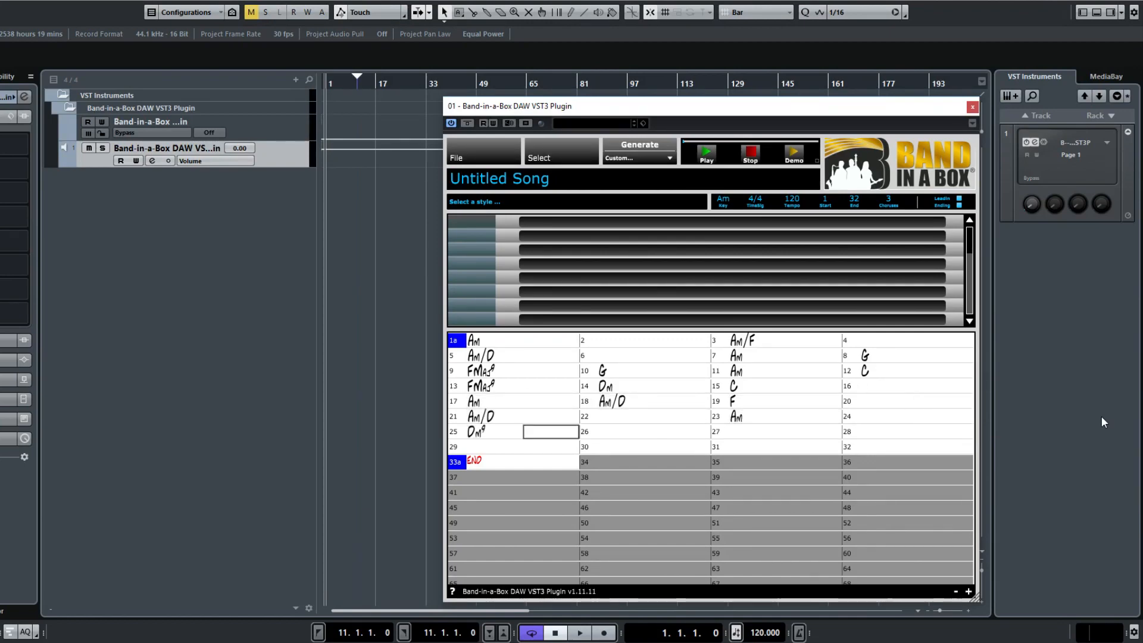
{"action": "type", "text": "Am"}
{"action": "key", "text": "Return"}
{"action": "key", "text": "Return"}
{"action": "type", "text": "G"}
{"action": "key", "text": "Return"}
{"action": "key", "text": "Return"}
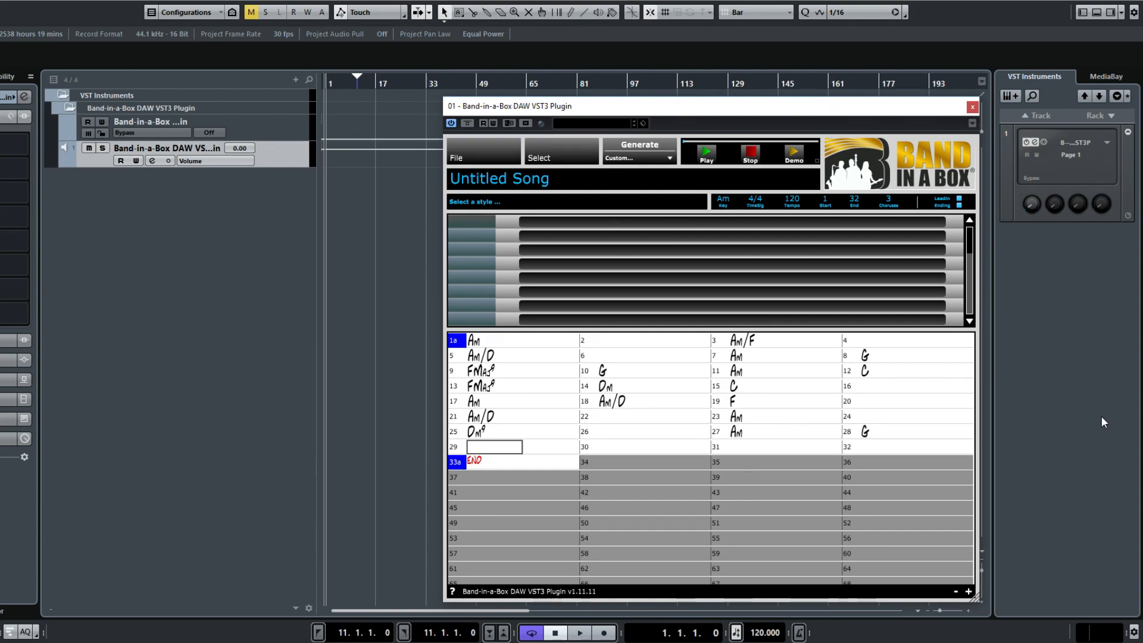
- Enter Fmaj9, Am/D, Am/G and Am in bars 29, 31, 32 and 33, and add section markers at bars 9, 17 and 25
{"action": "type", "text": "Fmaj9"}
{"action": "key", "text": "Return"}
{"action": "key", "text": "Return"}
{"action": "key", "text": "Return"}
{"action": "key", "text": "Return"}
{"action": "type", "text": "Am/D"}
{"action": "key", "text": "Return"}
{"action": "key", "text": "Return"}
{"action": "type", "text": "Am/G"}
{"action": "key", "text": "Return"}
{"action": "key", "text": "Return"}
{"action": "type", "text": "Am"}
{"action": "key", "text": "Return"}
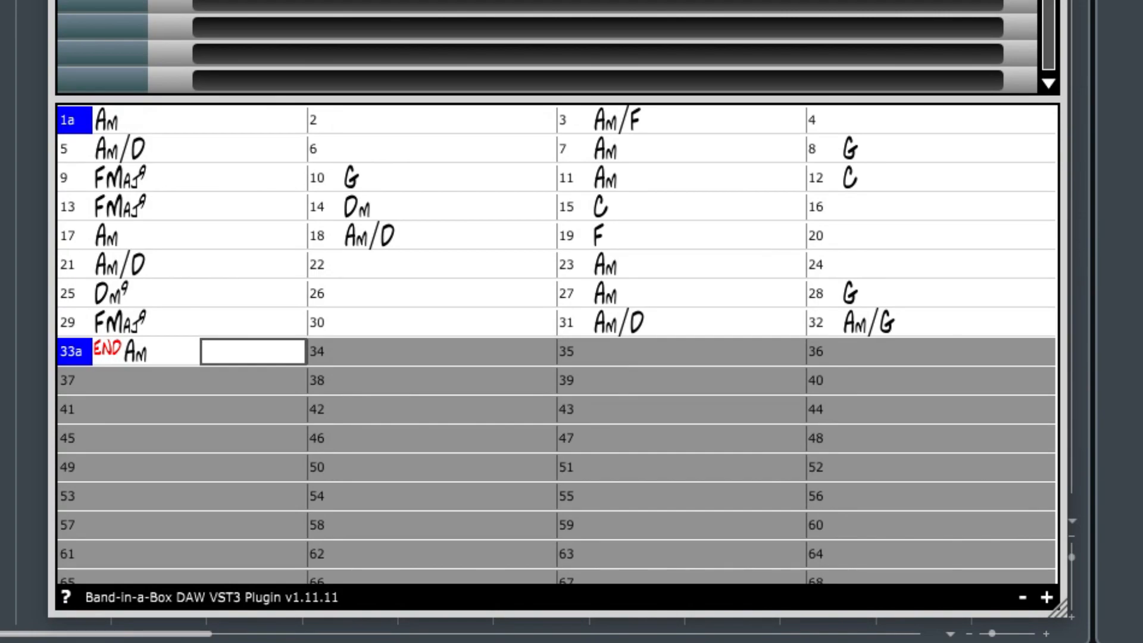
{"action": "left_click", "coordinate": [72, 177]}
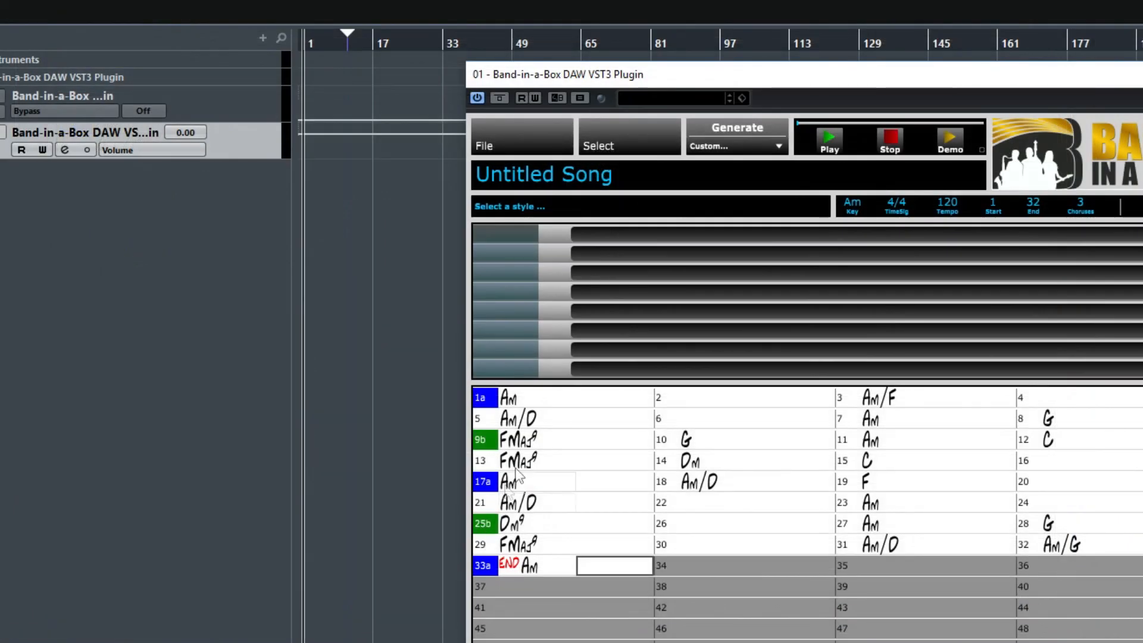
- Filter the styles by Sw8 (Swing 8ths) feel and tempo 120, and choose Mojo Swing Heavy Bass Modern Pop (_MOJO_SW)
{"action": "left_click", "coordinate": [613, 137]}
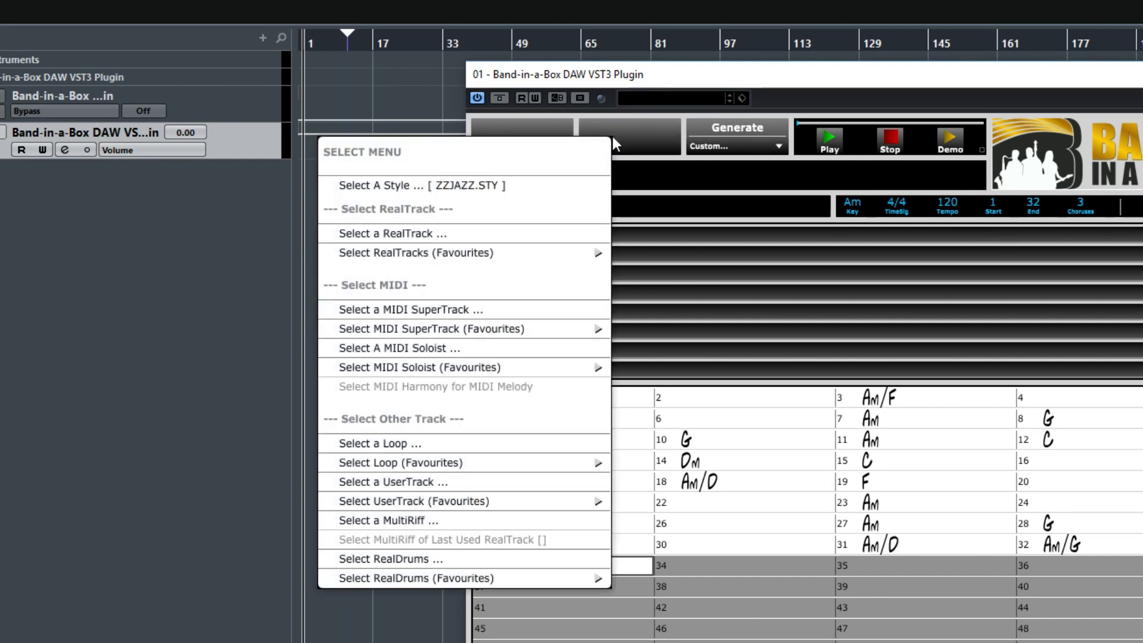
{"action": "left_click", "coordinate": [559, 183]}
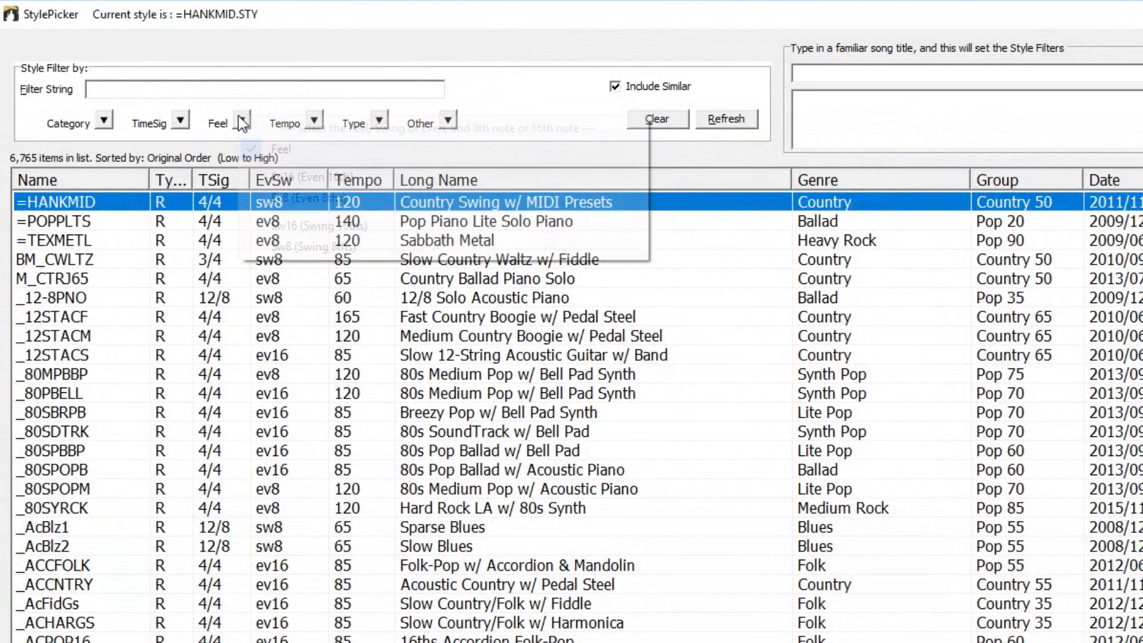
{"action": "left_click", "coordinate": [160, 79]}
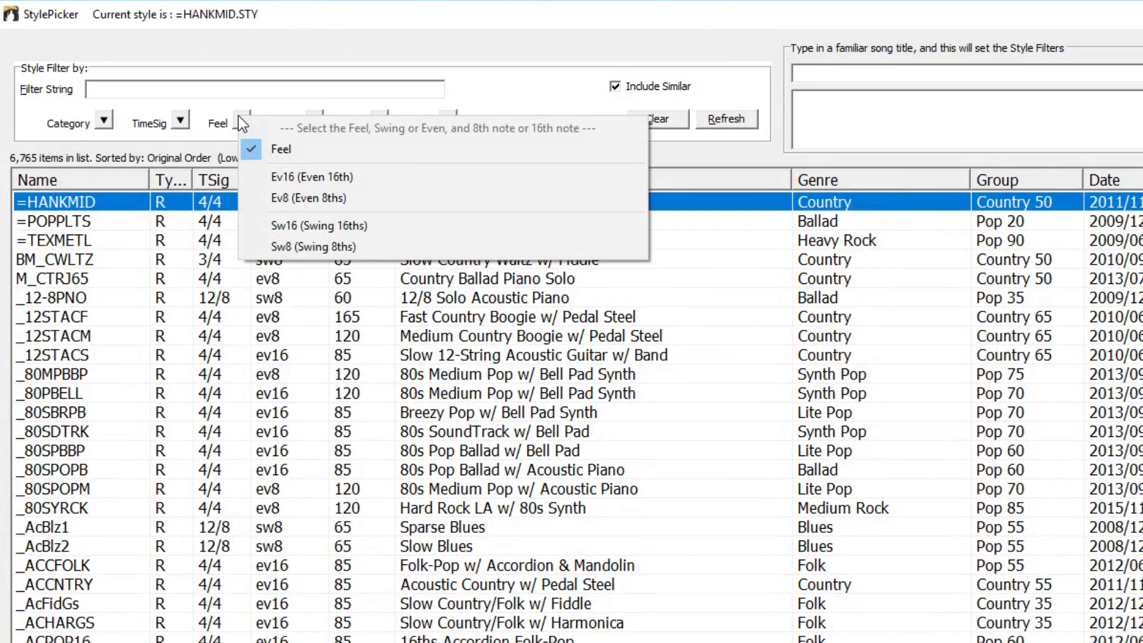
{"action": "left_click", "coordinate": [316, 244]}
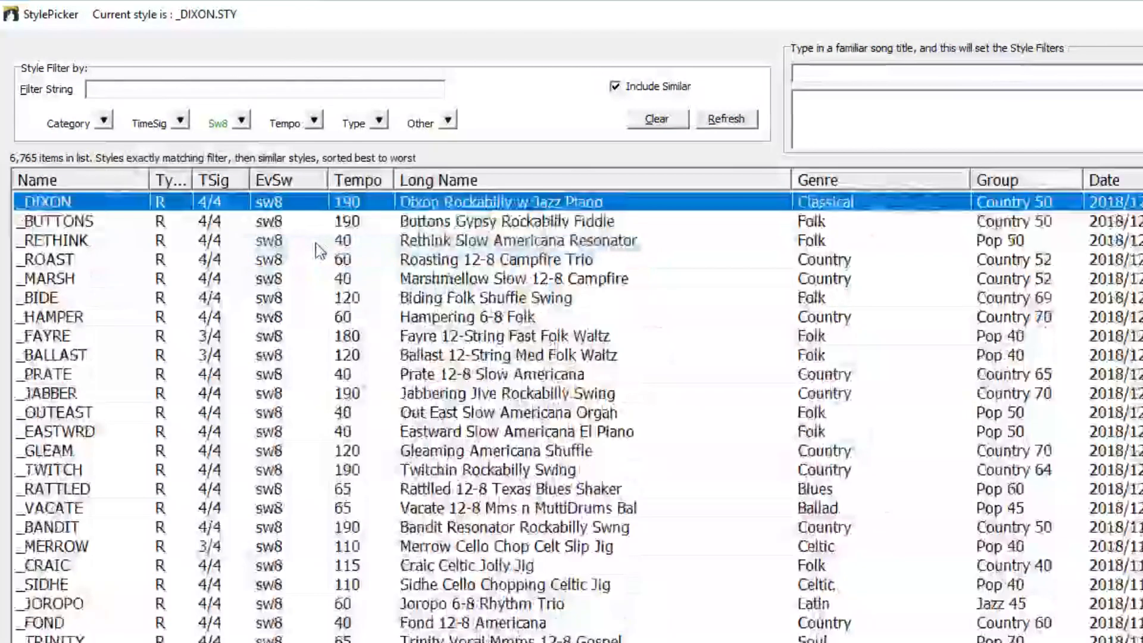
{"action": "left_click", "coordinate": [314, 121]}
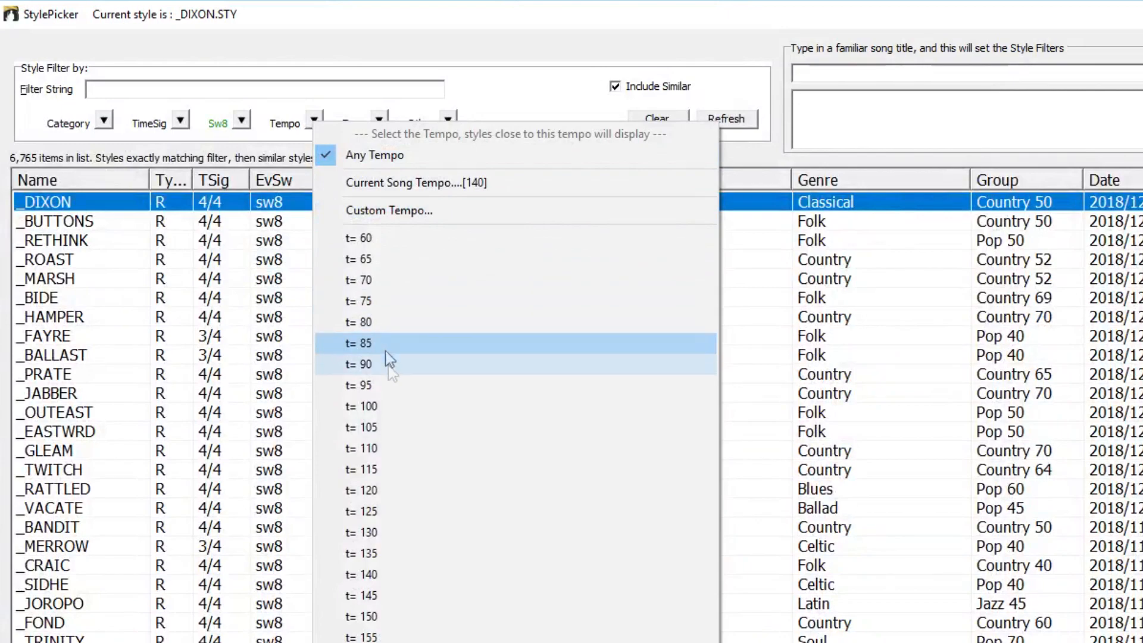
{"action": "left_click", "coordinate": [417, 489]}
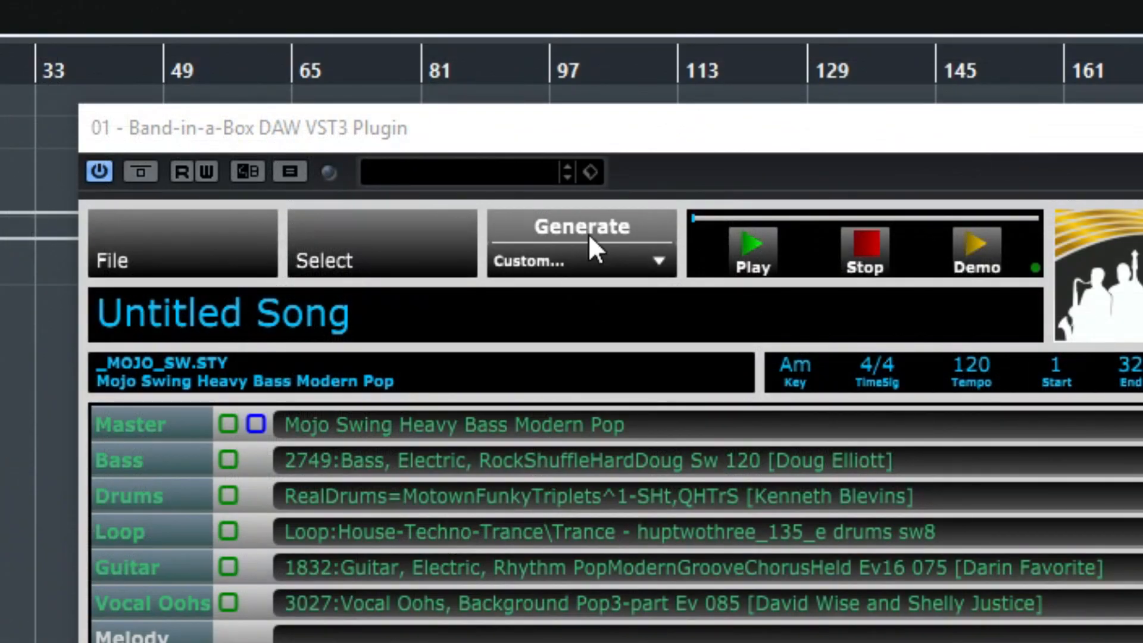
- Generate the A minor song's tracks and import them at bar 1 on different tracks, copying the files to the working directory
{"action": "left_click", "coordinate": [589, 233]}
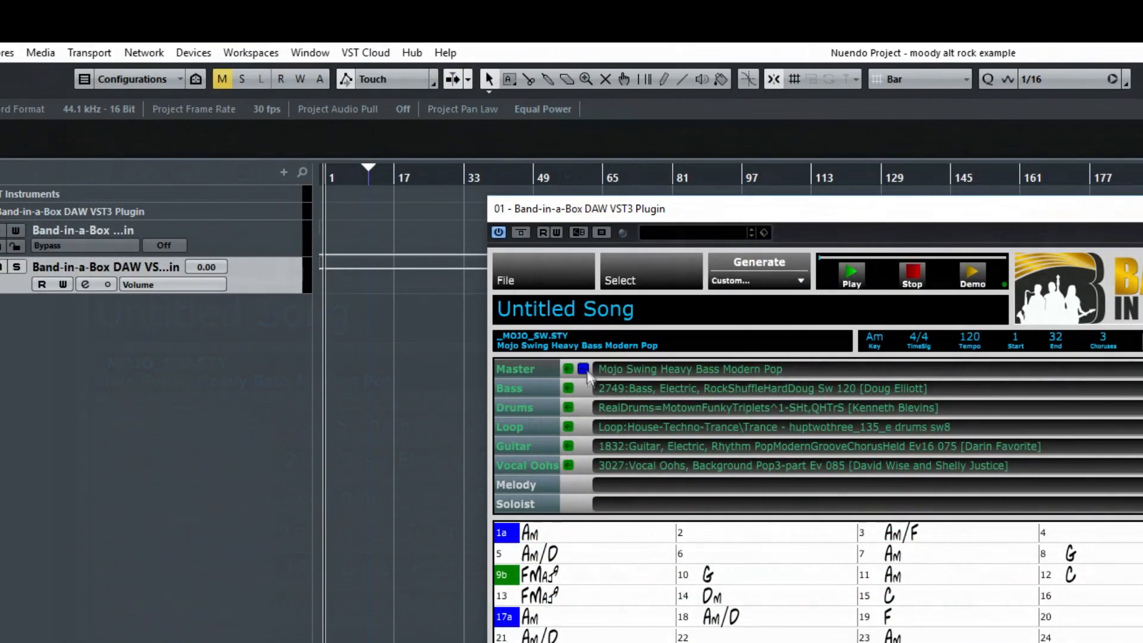
{"action": "left_click_drag", "start_coordinate": [584, 370], "coordinate": [329, 319]}
{"action": "left_click", "coordinate": [564, 552]}
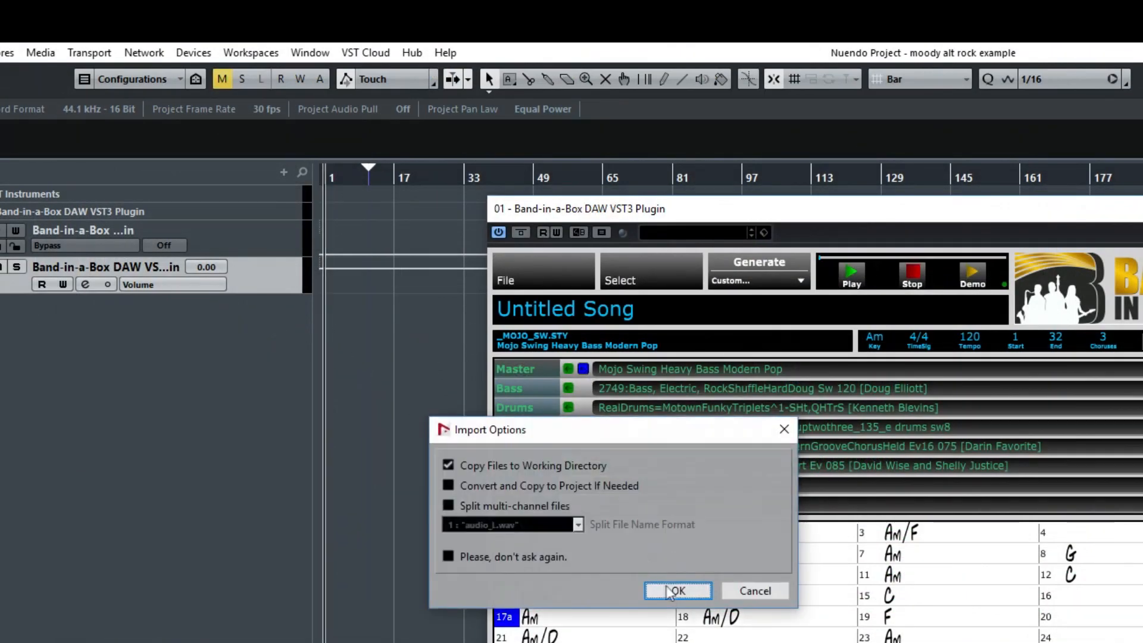
{"action": "left_click", "coordinate": [666, 585]}
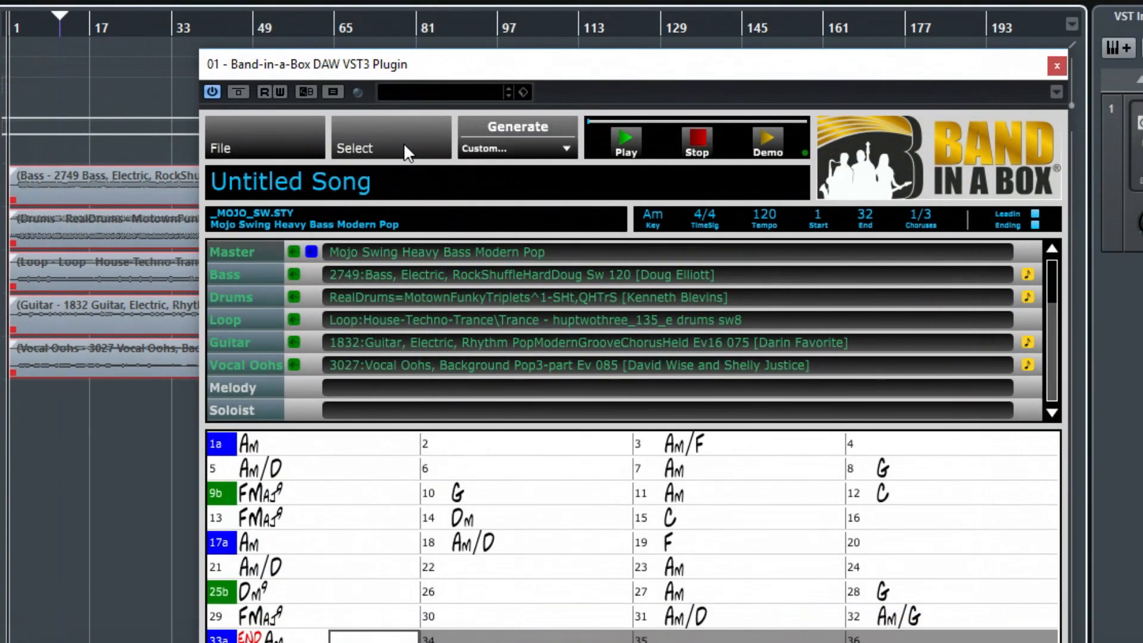
- Filter the RealTracks by "mandola sw 120" and assign Mandola, Background AmericanaFolkShuffleSyncAndy Sw 120 to a track
{"action": "left_click", "coordinate": [405, 145]}
{"action": "left_click", "coordinate": [253, 261]}
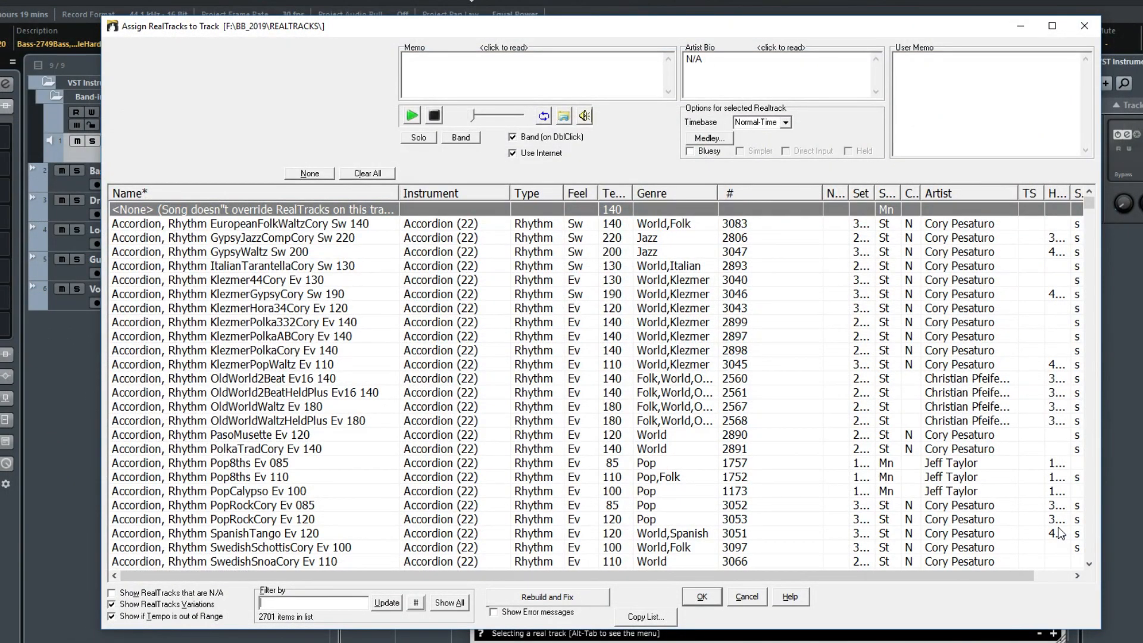
{"action": "type", "text": "mandola sw 120"}
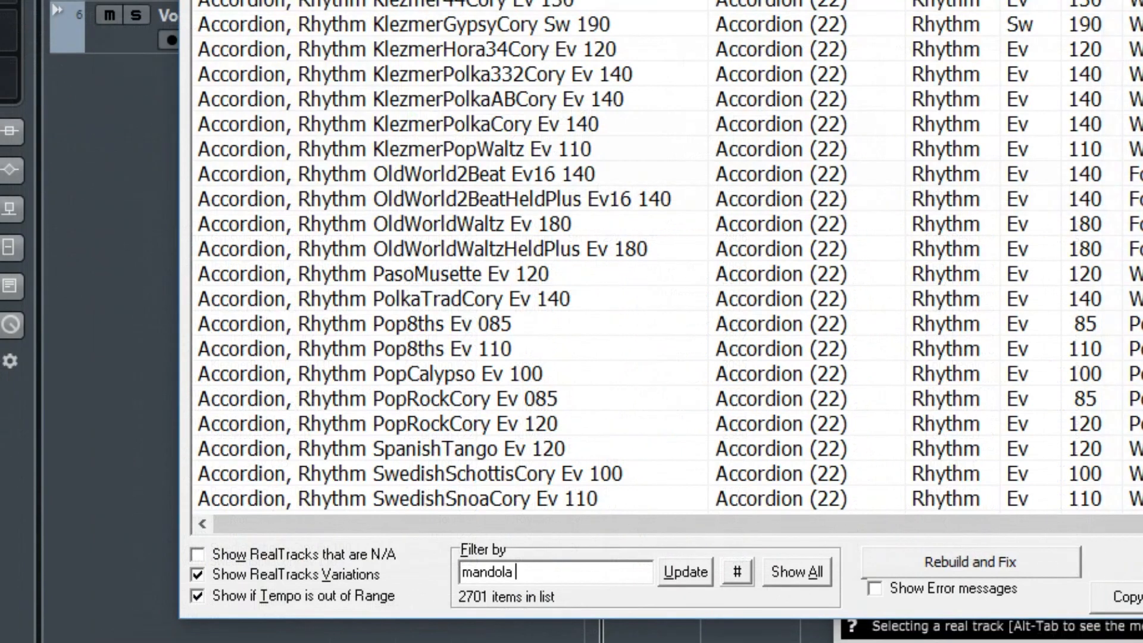
{"action": "key", "text": "Return"}
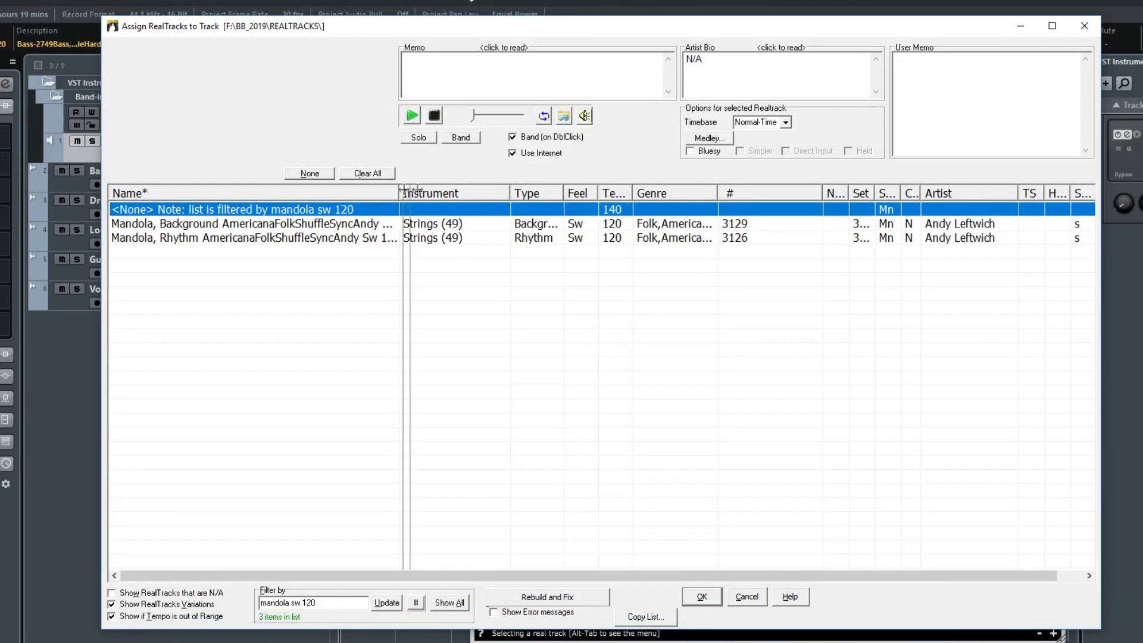
{"action": "left_click", "coordinate": [316, 225]}
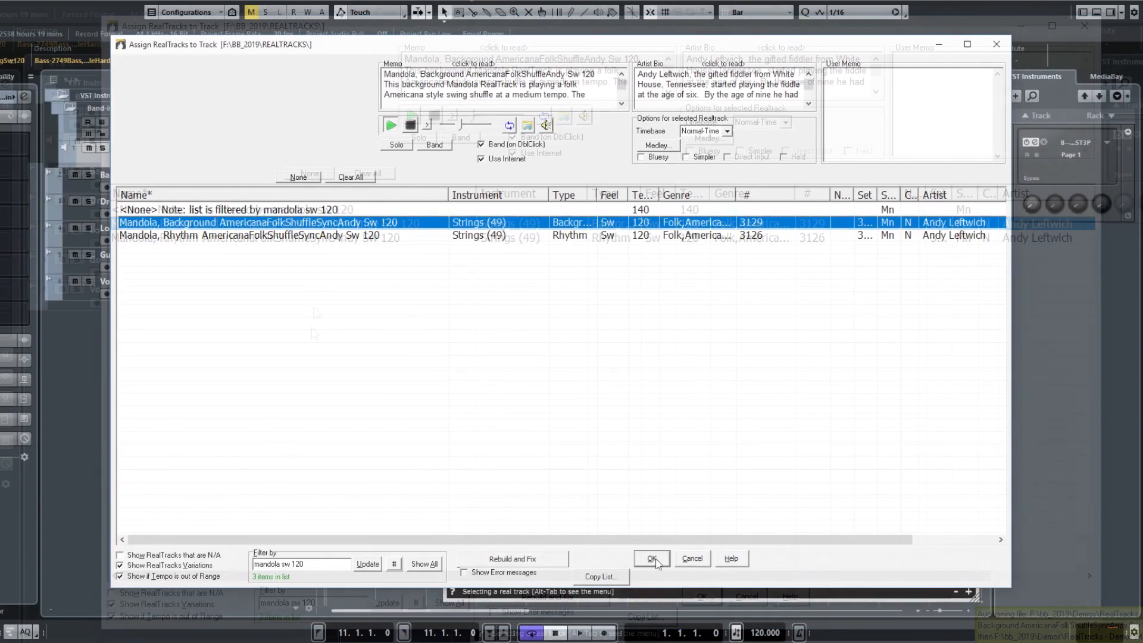
{"action": "left_click", "coordinate": [703, 596]}
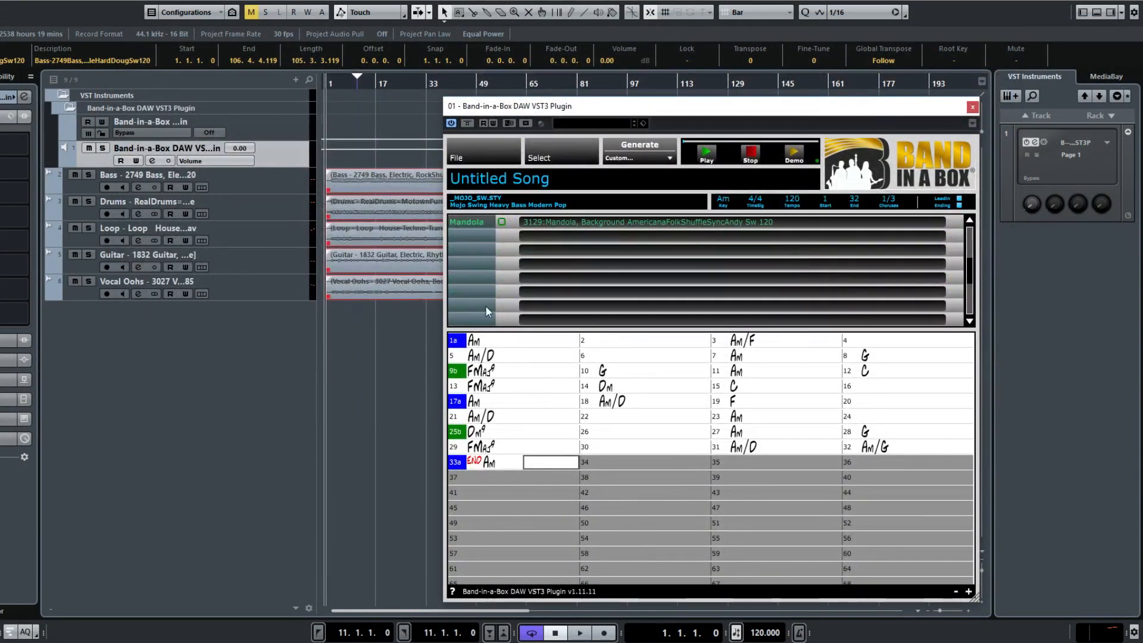
- Generate only the Mandola track and place its audio at bar 1 on a new track below Vocal Oohs
{"action": "right_click", "coordinate": [474, 225]}
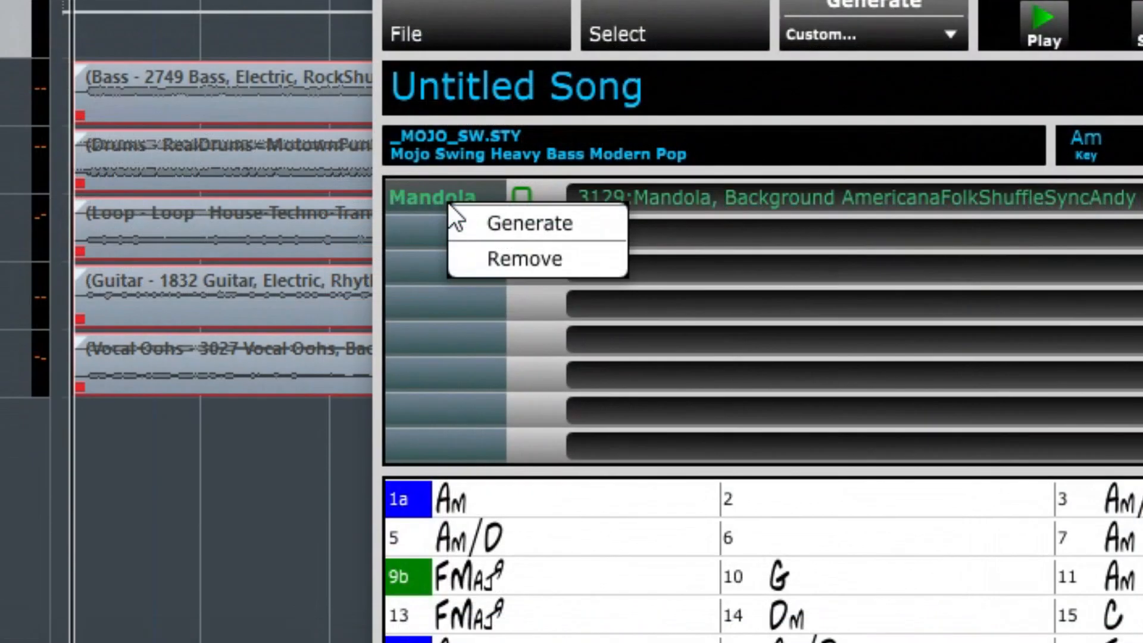
{"action": "left_click", "coordinate": [537, 222]}
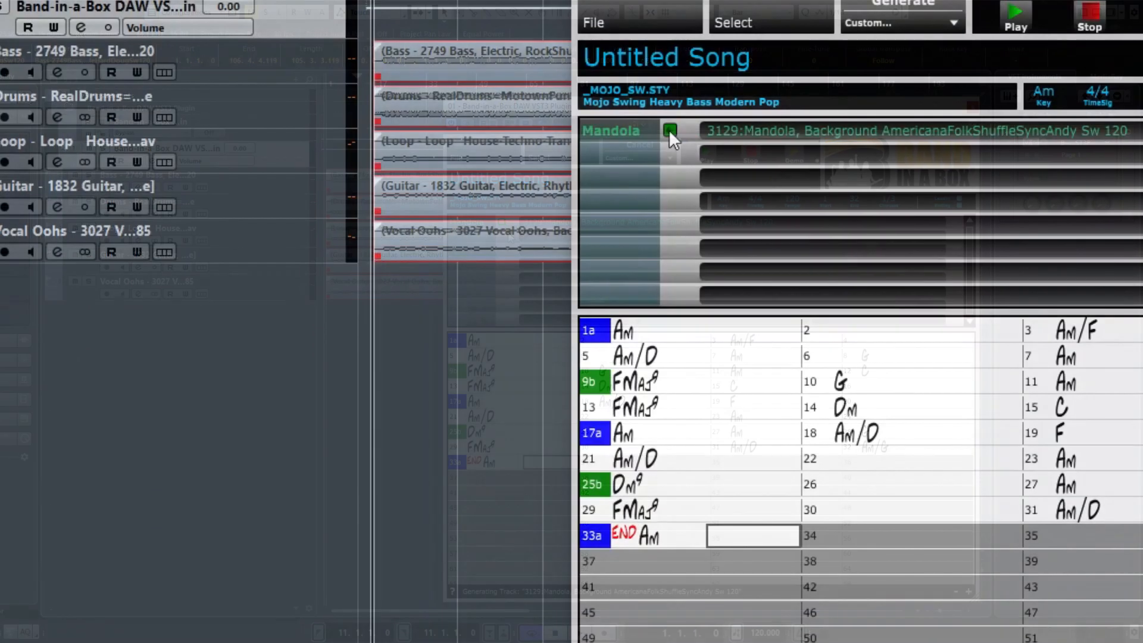
{"action": "left_click_drag", "start_coordinate": [669, 130], "coordinate": [380, 291]}
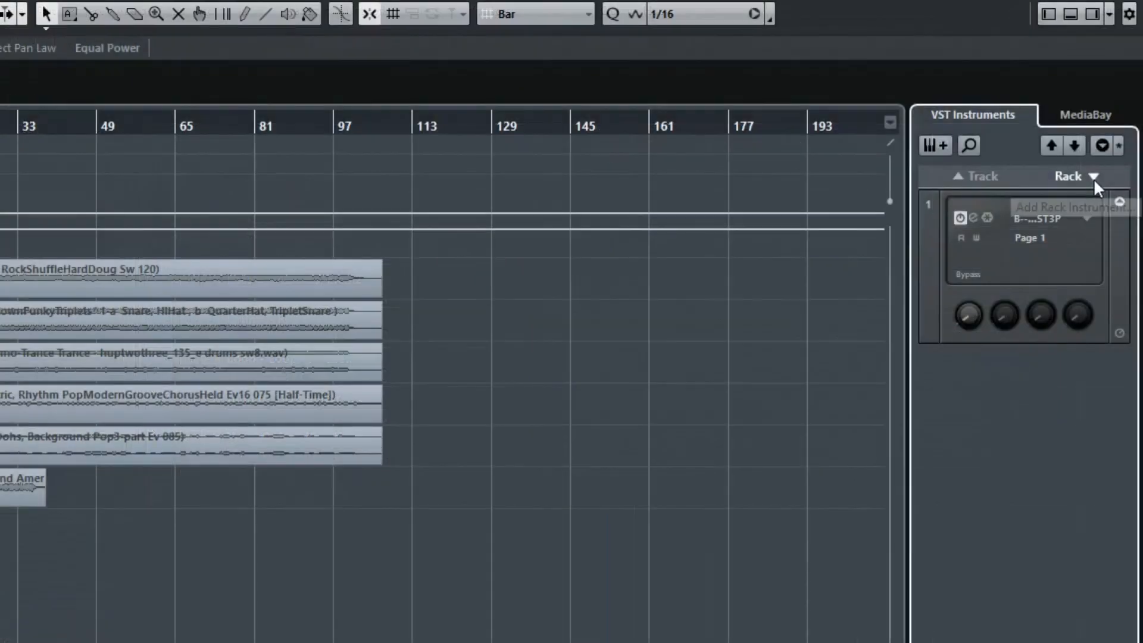
- Add the Mystic synth as a rack instrument and create a MIDI track assigned to it
{"action": "left_click", "coordinate": [1094, 179]}
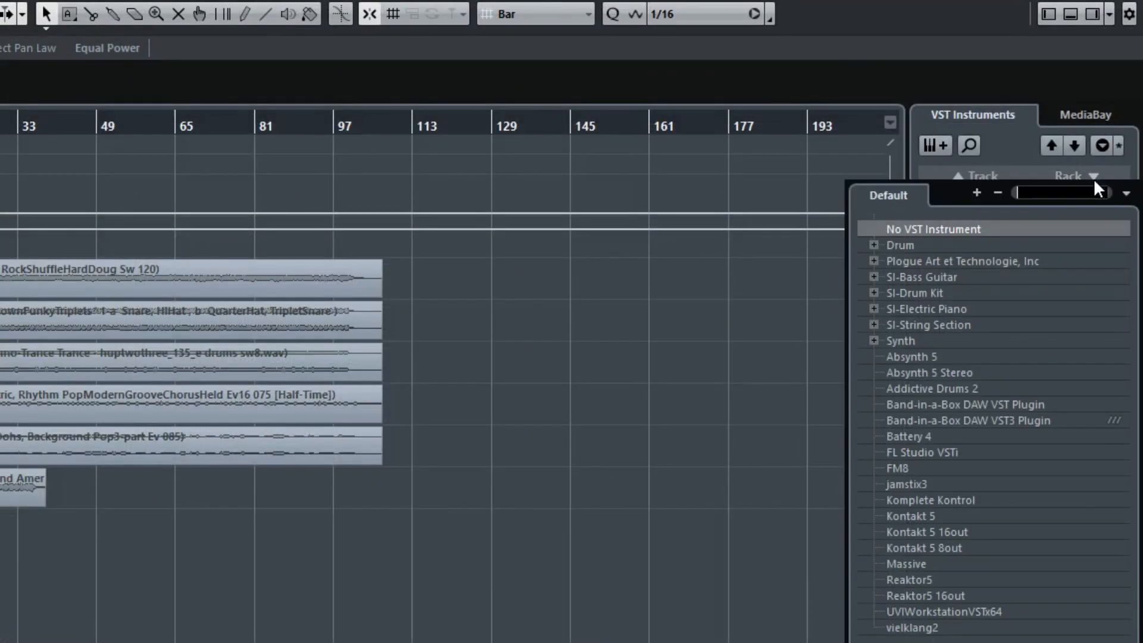
{"action": "left_click", "coordinate": [873, 340]}
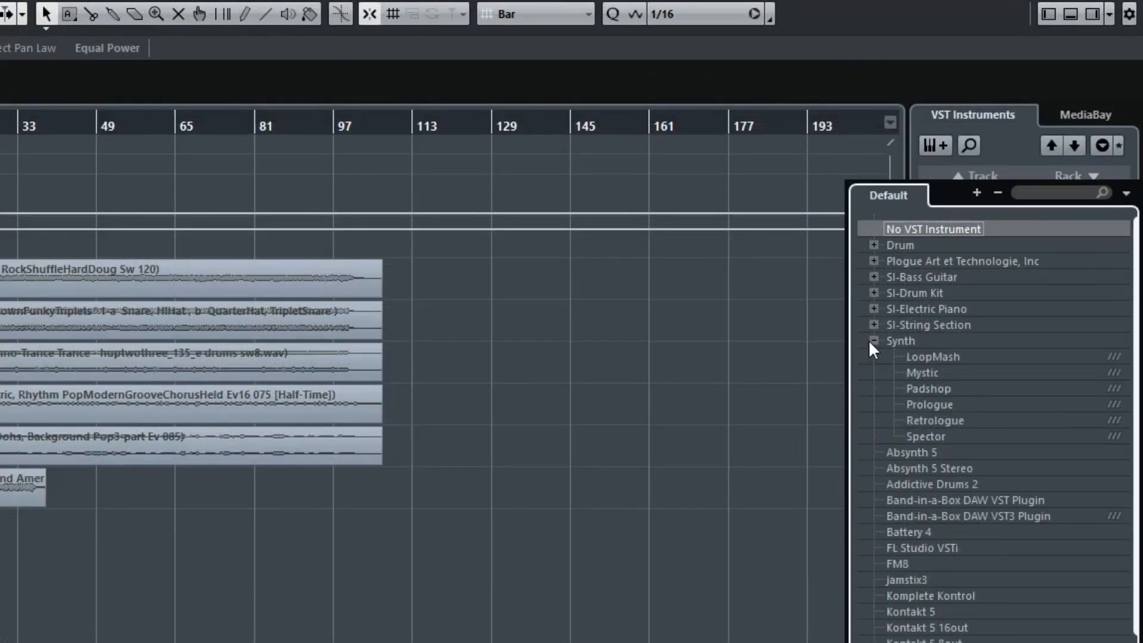
{"action": "double_click", "coordinate": [932, 375]}
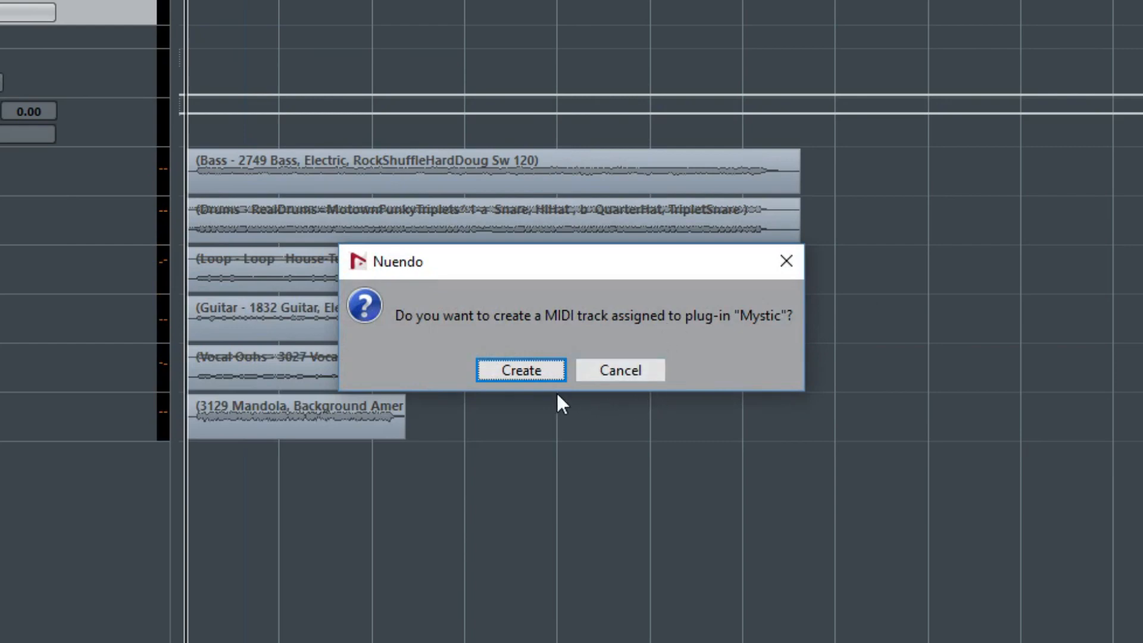
{"action": "left_click", "coordinate": [541, 373]}
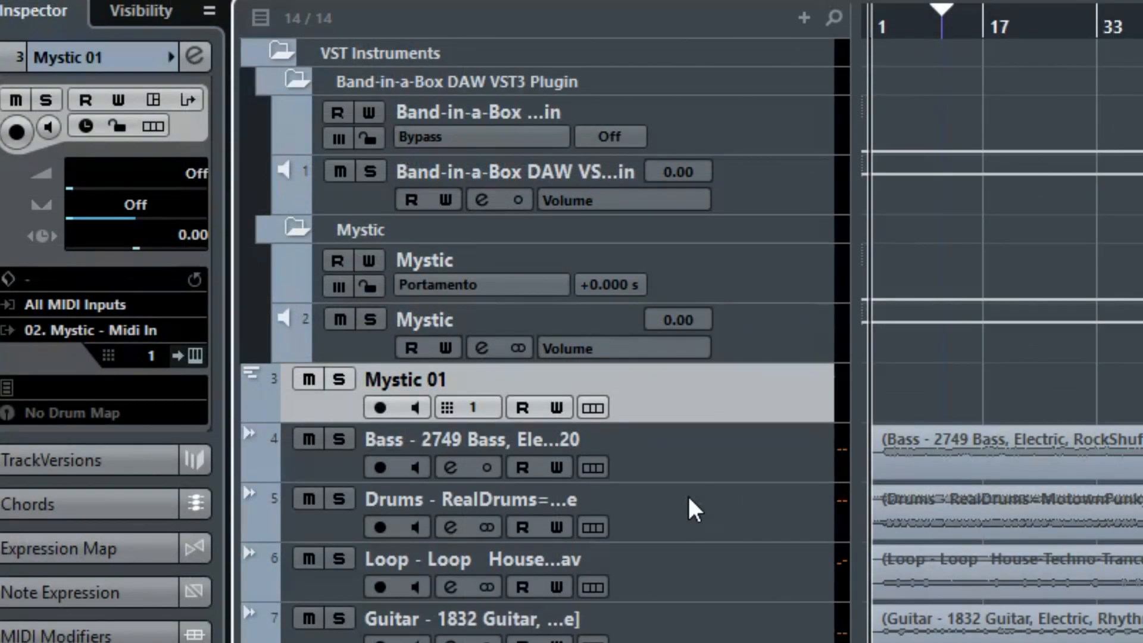
- Open the Mystic instrument and load one of its presets
{"action": "left_click", "coordinate": [1101, 212]}
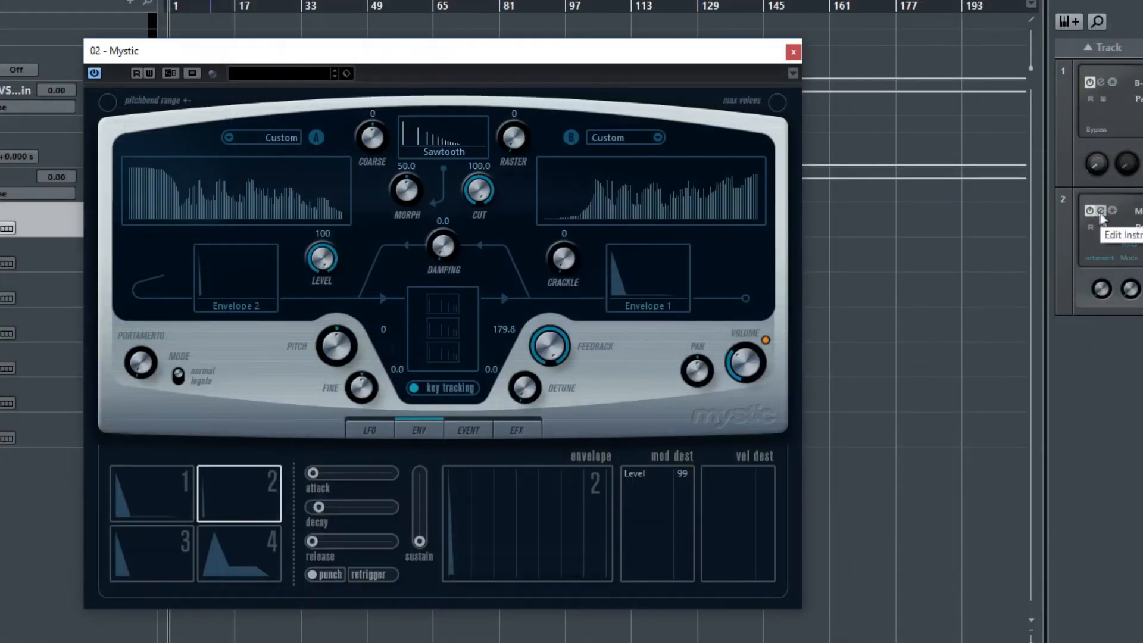
{"action": "left_click", "coordinate": [277, 73]}
{"action": "double_click", "coordinate": [824, 301]}
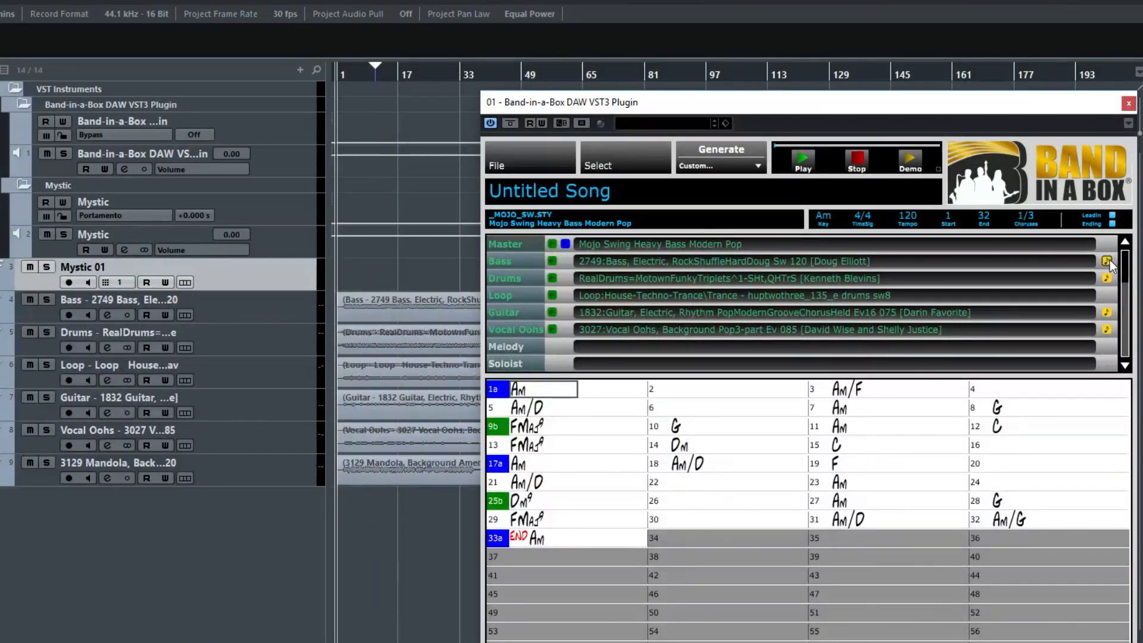
- Place the Bass part's MIDI on the Mystic 01 track at bar 1, play the project and set Mystic's volume to 1.08
{"action": "left_click_drag", "start_coordinate": [1107, 262], "coordinate": [344, 282]}
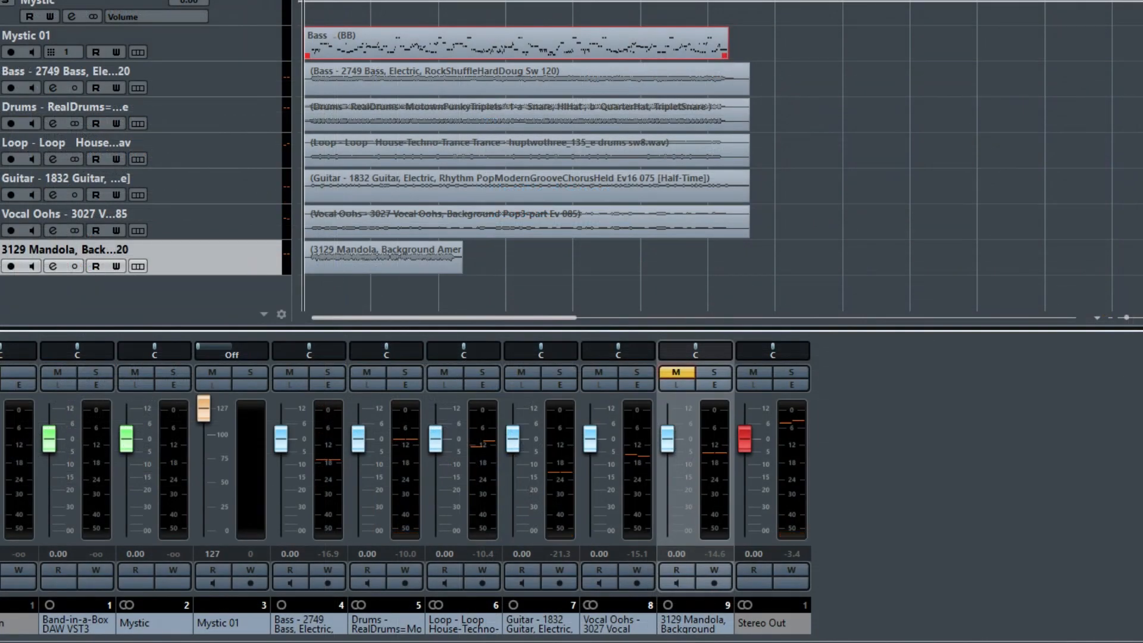
{"action": "key", "text": "space"}
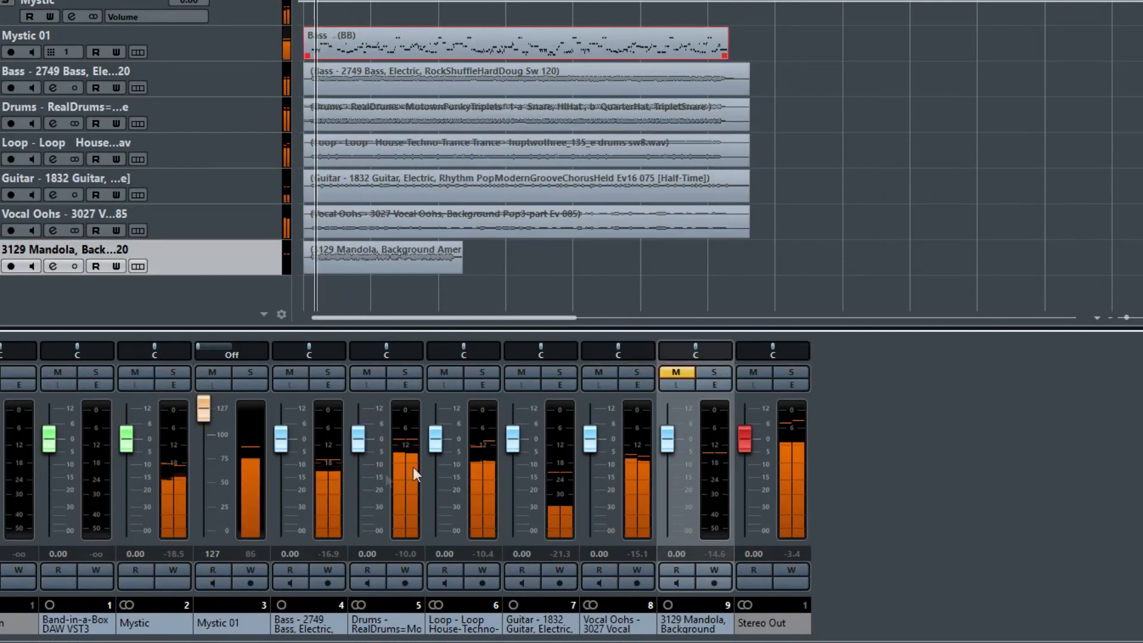
{"action": "mouse_move", "coordinate": [126, 447]}
{"action": "left_mouse_down"}
{"action": "mouse_move", "coordinate": [121, 438]}
{"action": "mouse_move", "coordinate": [120, 455]}
{"action": "mouse_move", "coordinate": [123, 445]}
{"action": "left_mouse_up"}
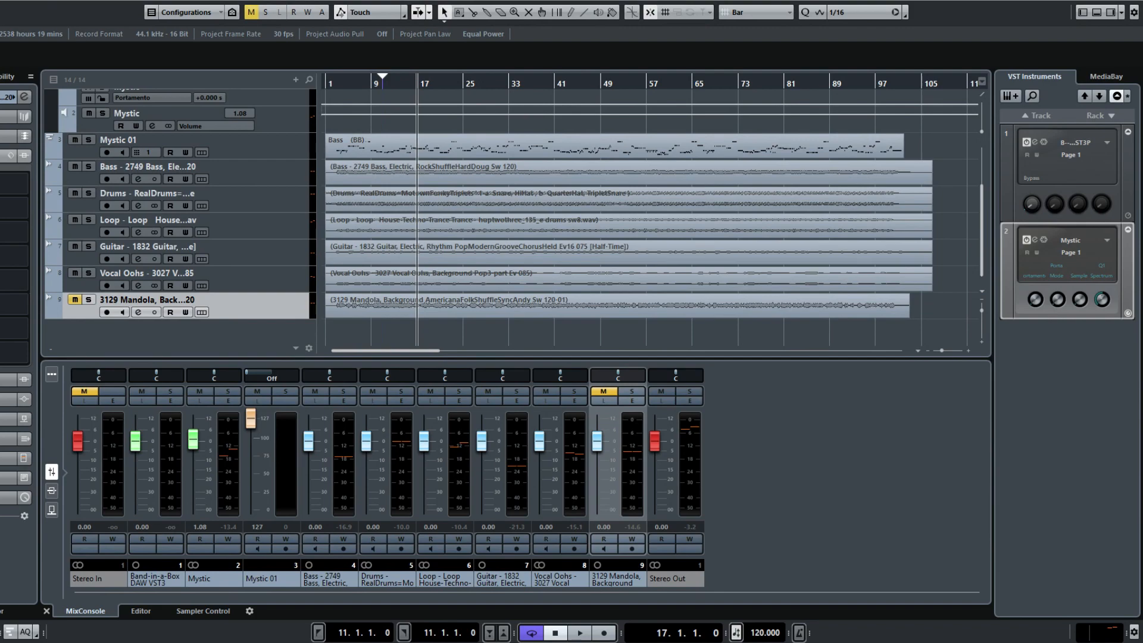
- Trim the start of the Mandola event to bar 17
{"action": "left_click", "coordinate": [356, 308]}
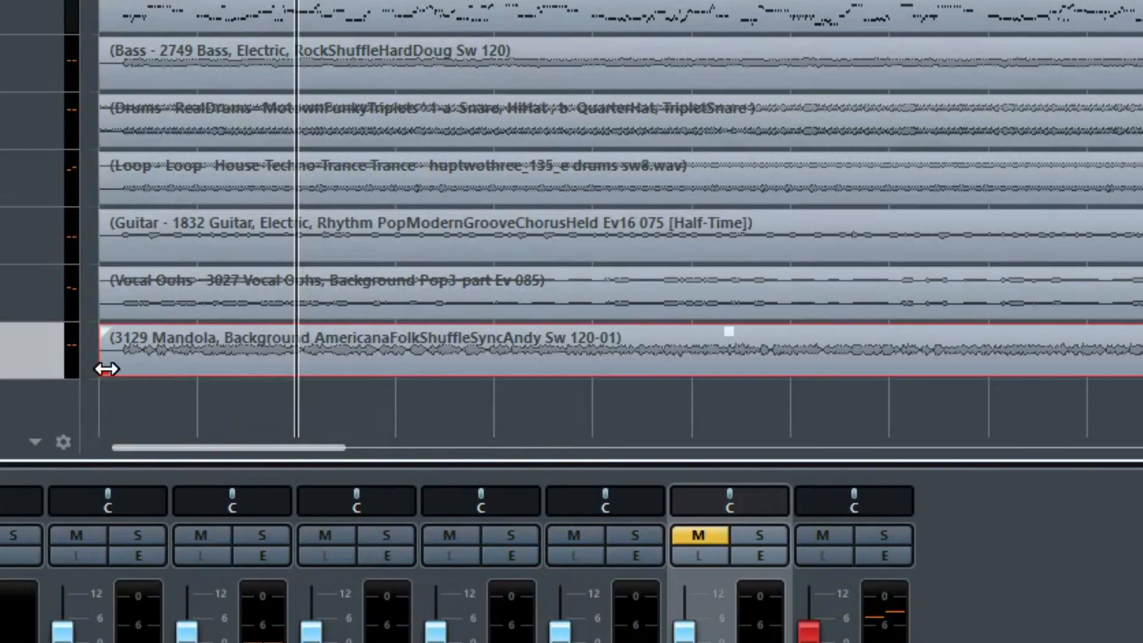
{"action": "left_click_drag", "start_coordinate": [106, 370], "coordinate": [300, 391]}
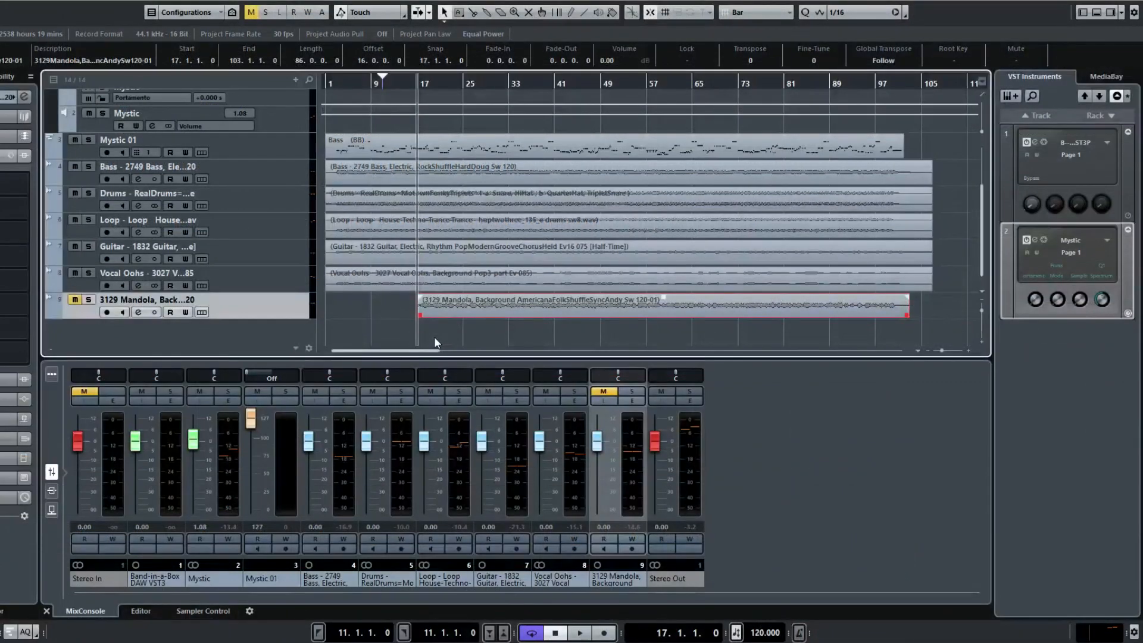
- Reopen the Band-in-a-Box plugin and choose Guitar, Slide, Soloist Blues Sw 120 (383) as a MultiRiff
{"action": "left_click", "coordinate": [1035, 143]}
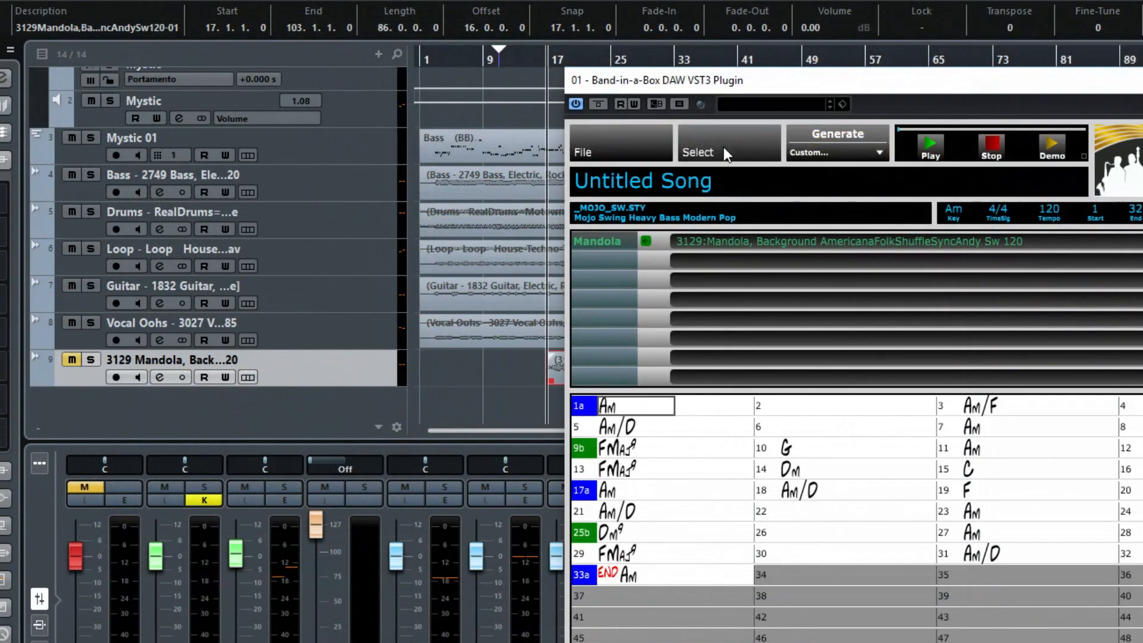
{"action": "left_click", "coordinate": [547, 151]}
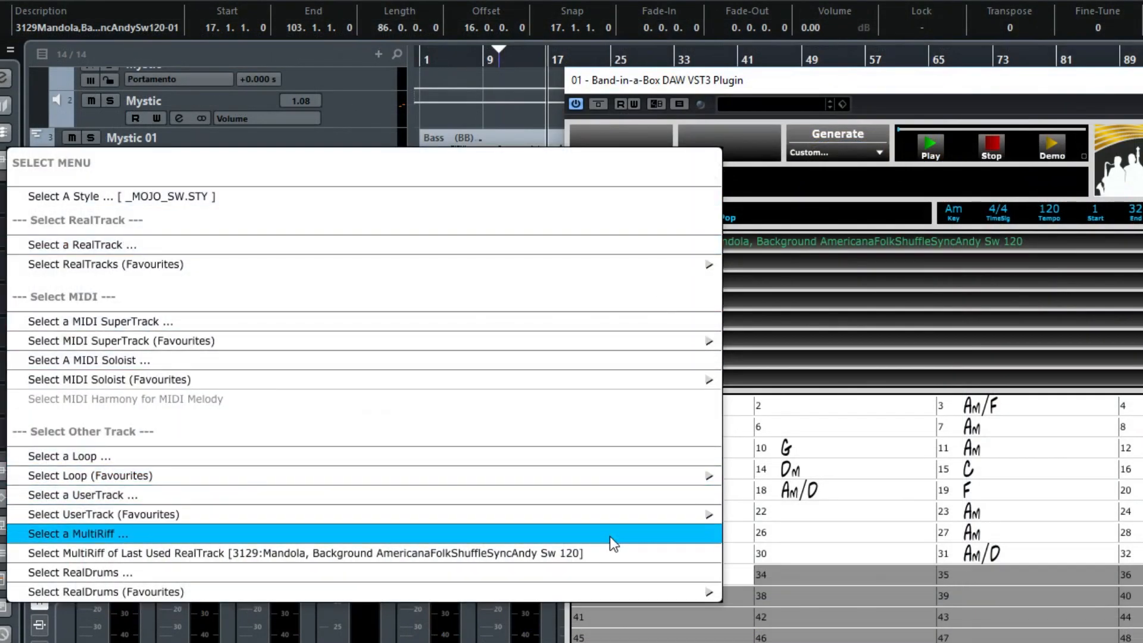
{"action": "left_click", "coordinate": [610, 535]}
{"action": "left_click", "coordinate": [253, 238]}
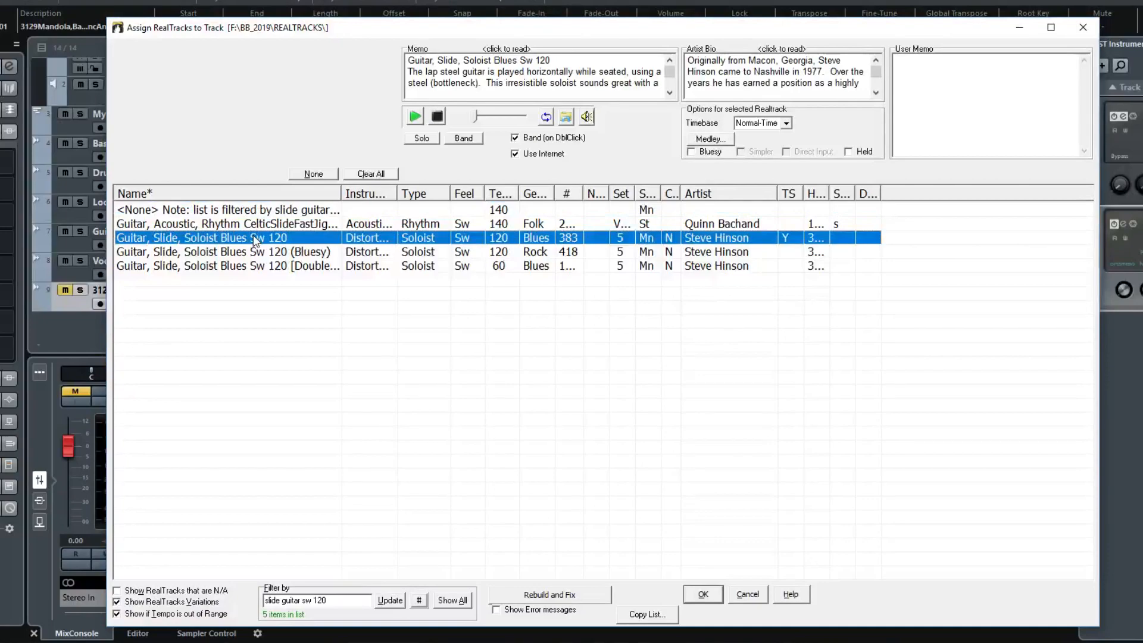
{"action": "left_click", "coordinate": [704, 594]}
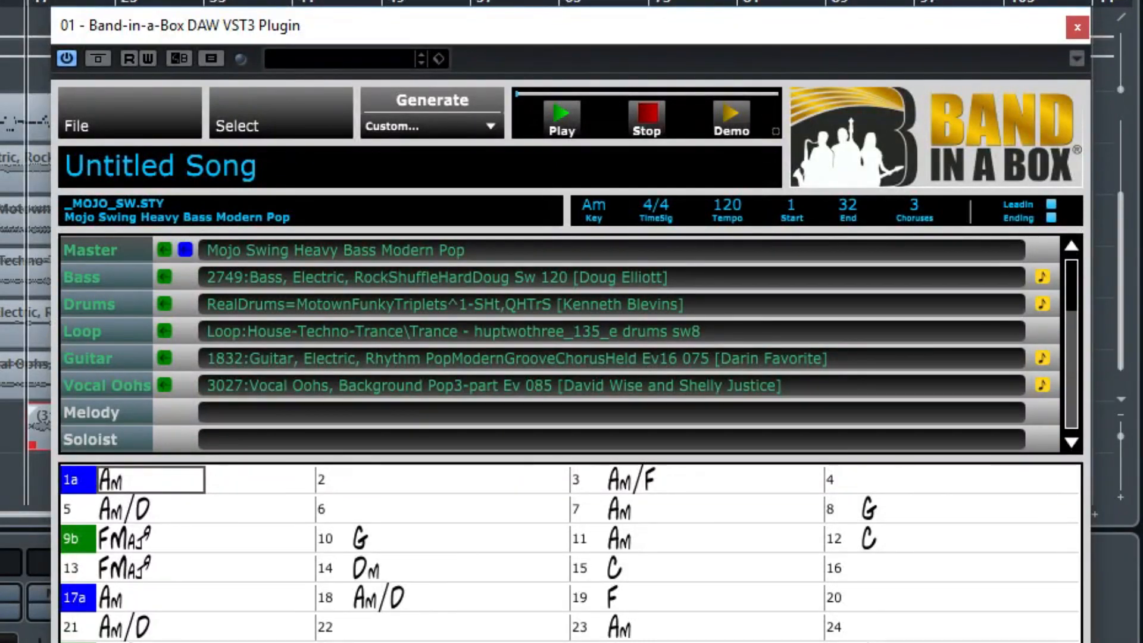
- Generate the seven slide guitar riffs for bars 1 to 8 only and import them onto separate tracks below the Mandola
{"action": "scroll", "coordinate": [560, 345], "scroll_direction": "down", "scroll_amount": 3}
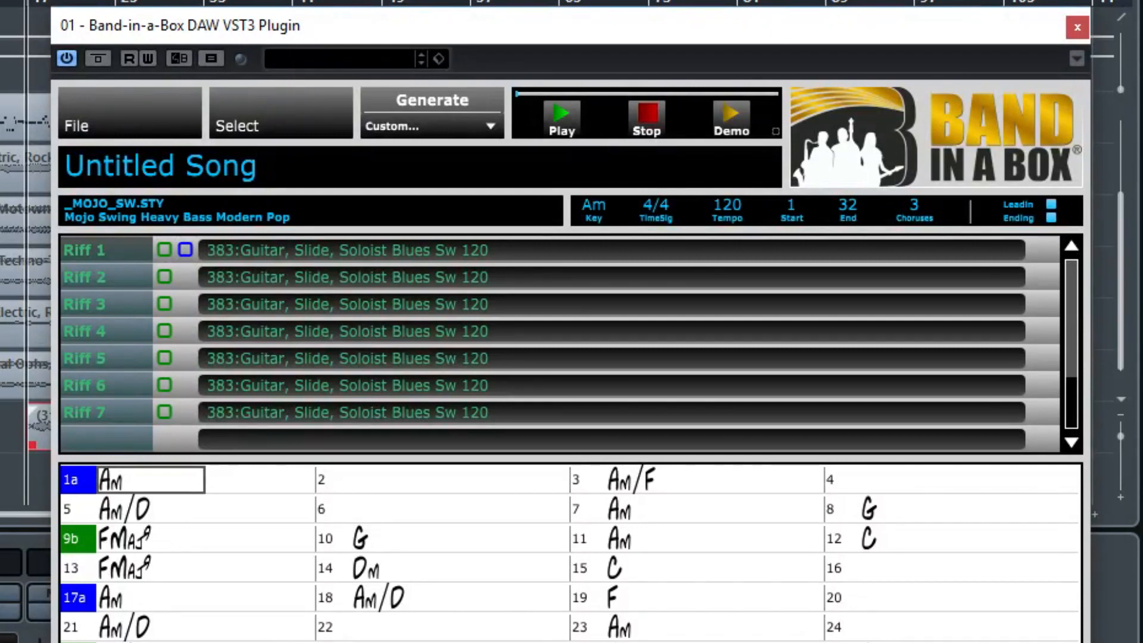
{"action": "left_click_drag", "start_coordinate": [153, 485], "coordinate": [1020, 524]}
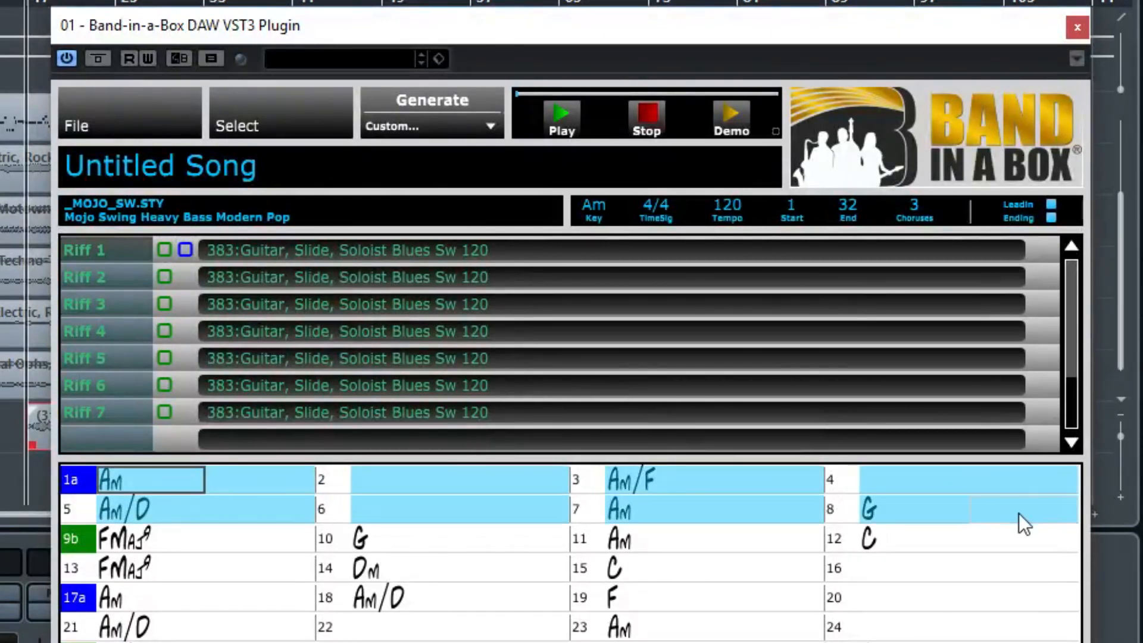
{"action": "left_click", "coordinate": [479, 130]}
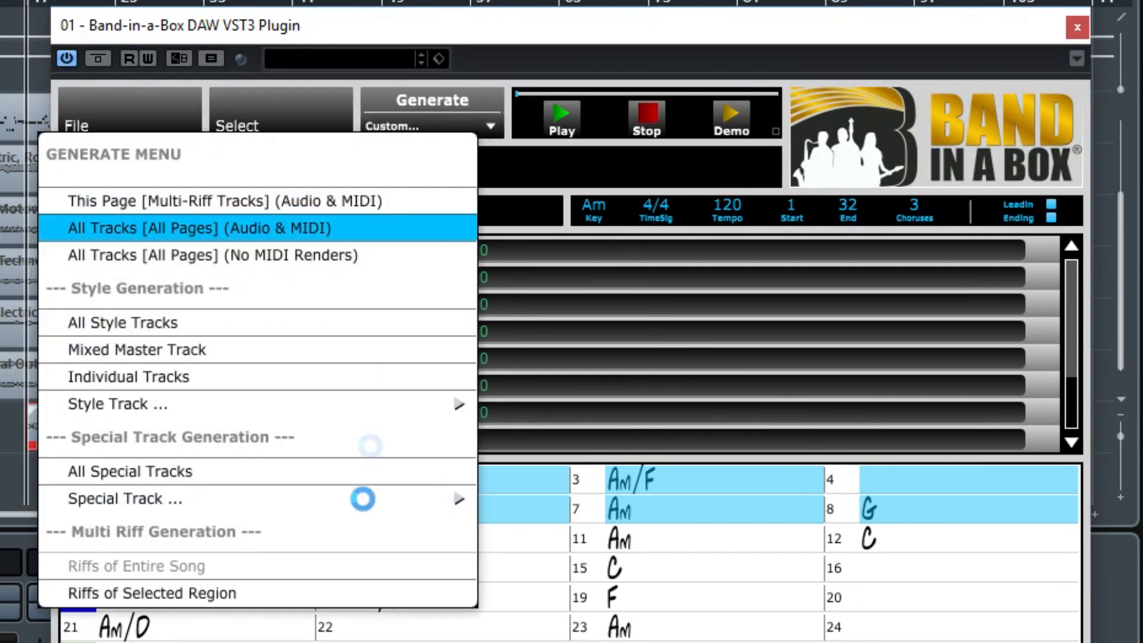
{"action": "left_click", "coordinate": [360, 594]}
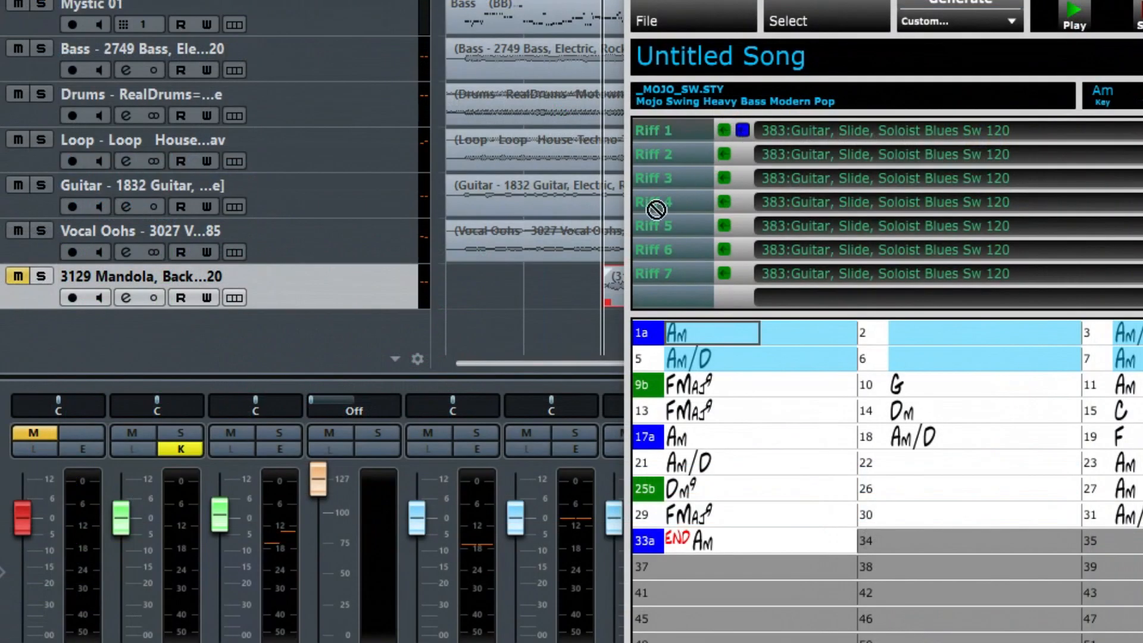
{"action": "left_click_drag", "start_coordinate": [652, 210], "coordinate": [446, 334]}
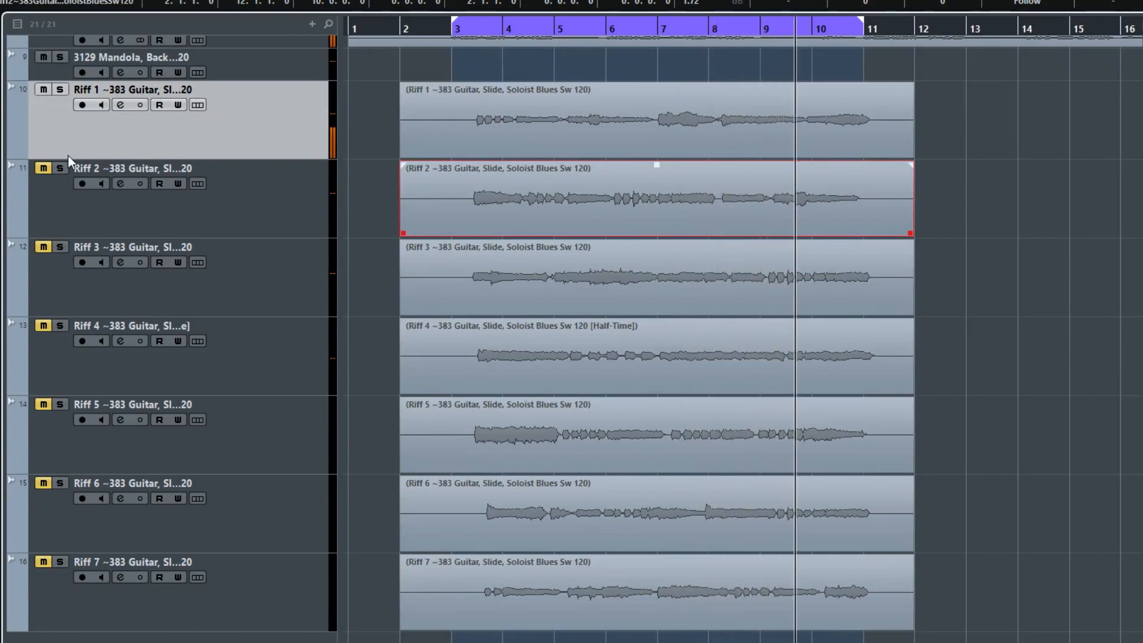
- Audition Riff 2 and Riff 3 in turn during playback, muting each previously heard riff
{"action": "left_click", "coordinate": [44, 89]}
{"action": "left_click", "coordinate": [43, 169]}
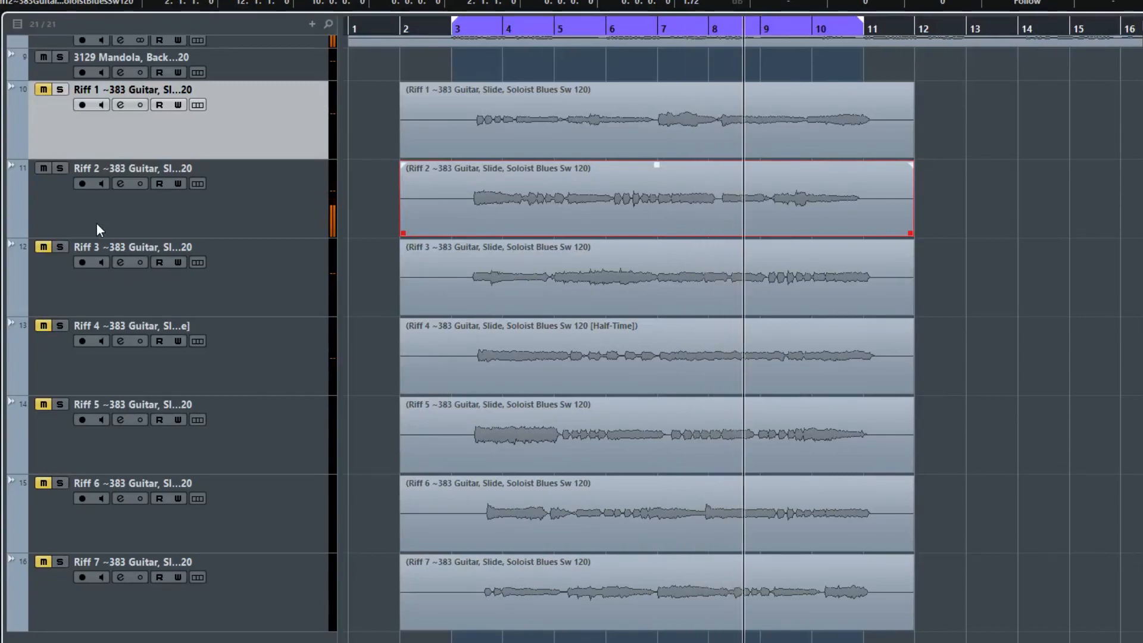
{"action": "left_click", "coordinate": [45, 167]}
{"action": "left_click", "coordinate": [47, 246]}
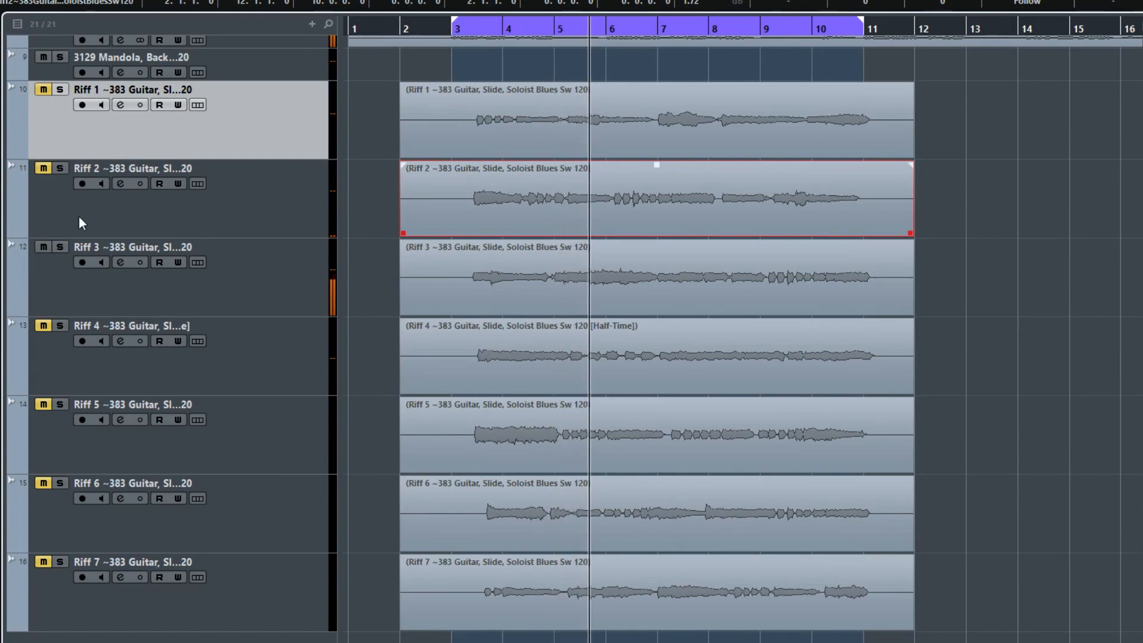
{"action": "left_click", "coordinate": [43, 247]}
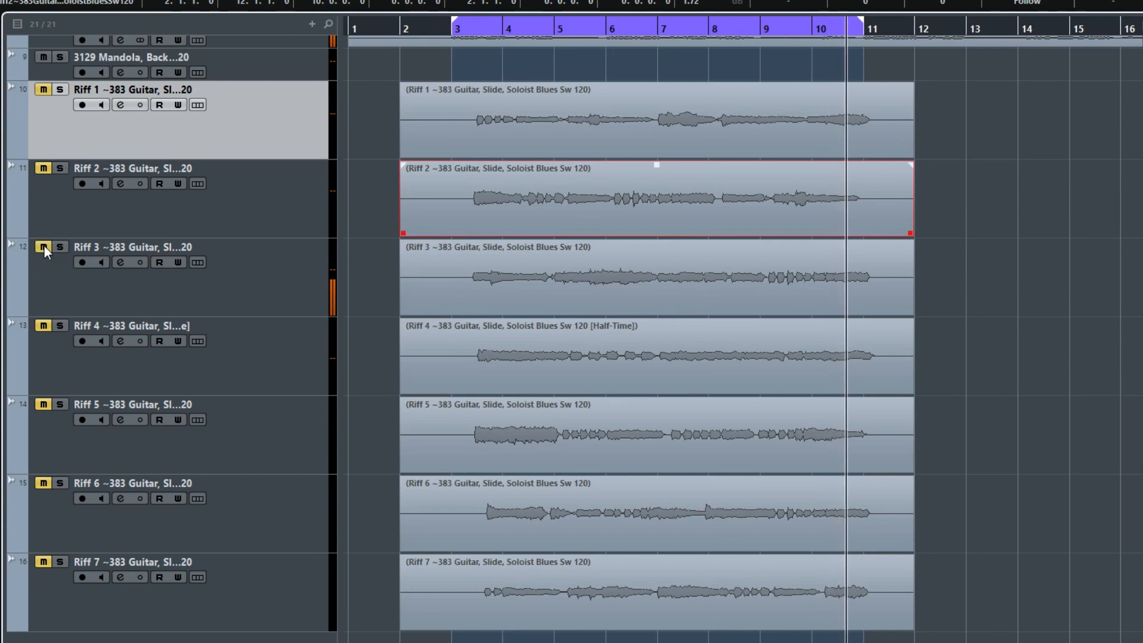
- Remove the Riff 1 track and the Riff 3 to Riff 7 tracks, keeping only Riff 2
{"action": "right_click", "coordinate": [242, 120]}
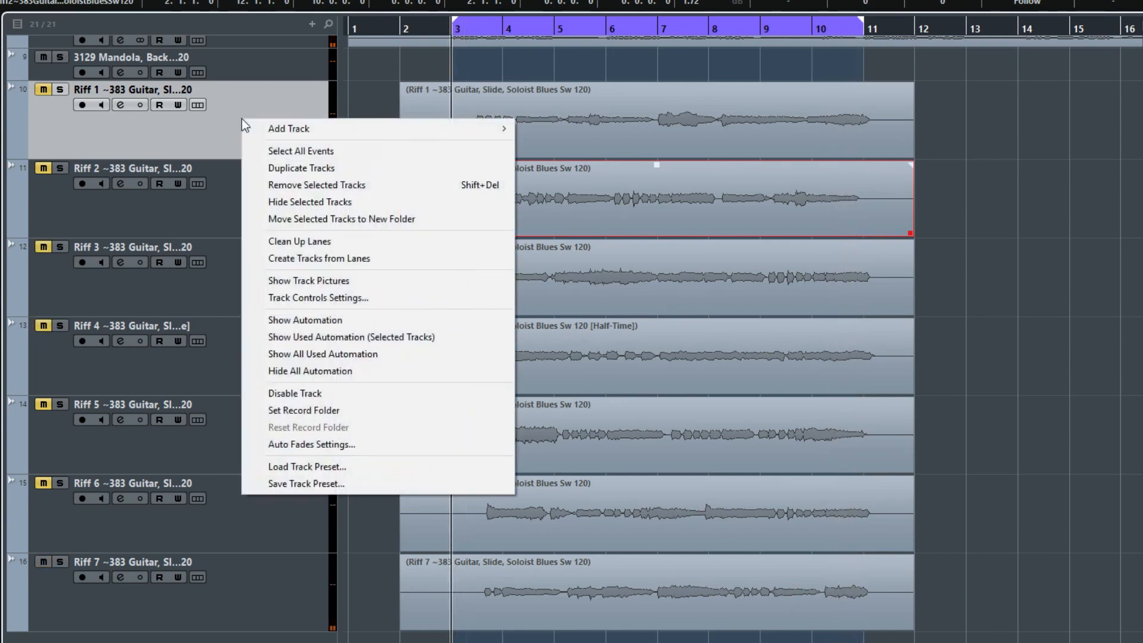
{"action": "left_click", "coordinate": [331, 182]}
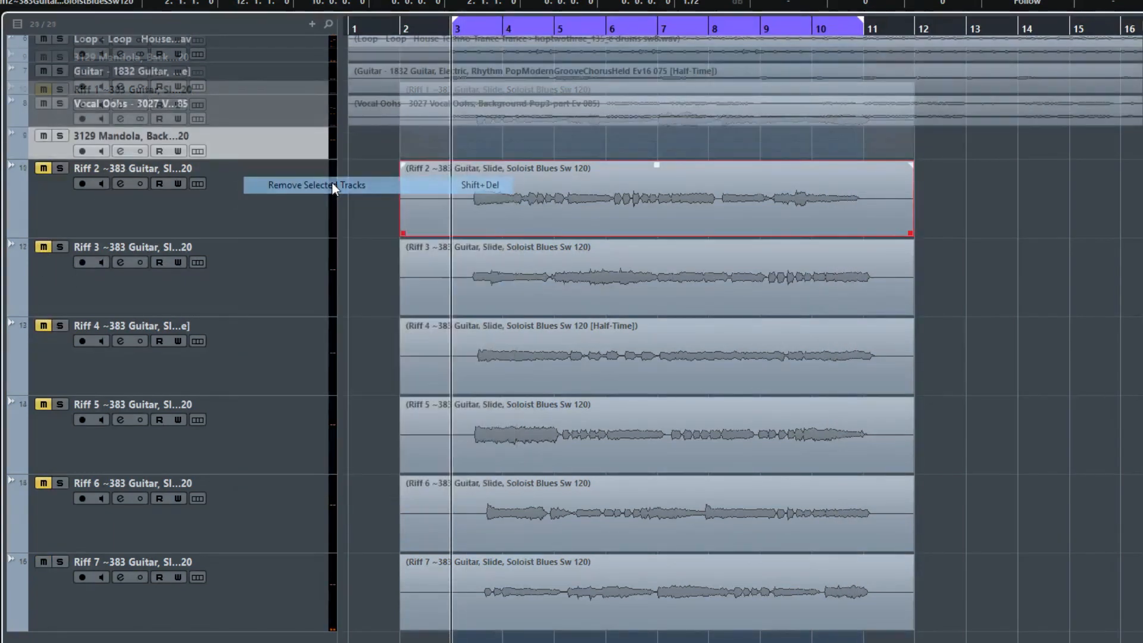
{"action": "left_click", "coordinate": [231, 287]}
{"action": "left_click", "coordinate": [245, 598], "text": "shift"}
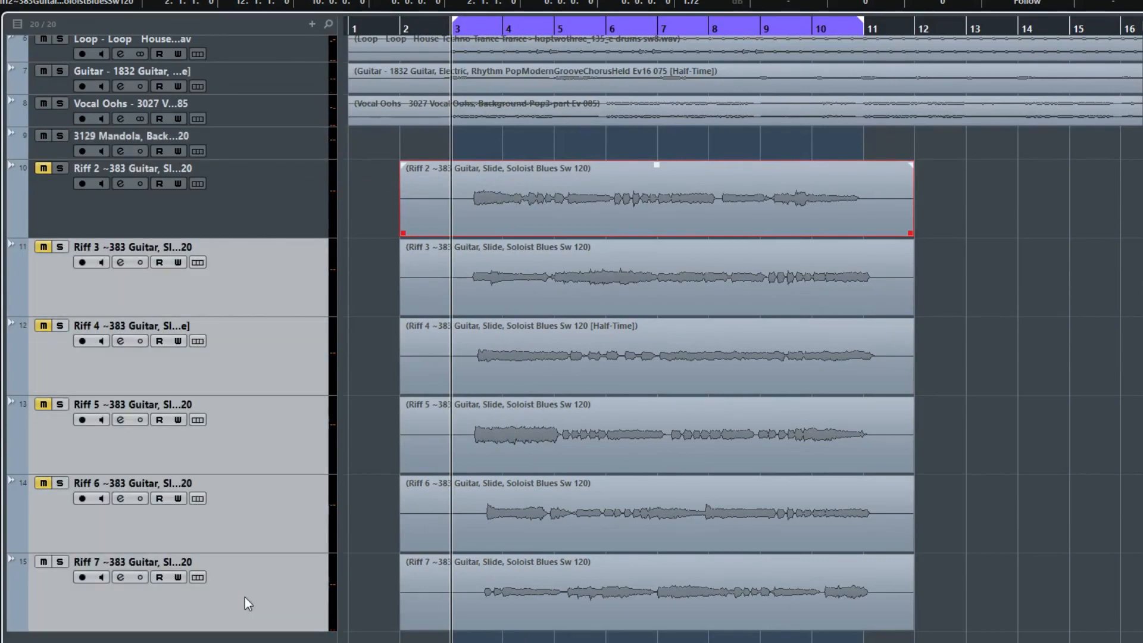
{"action": "right_click", "coordinate": [248, 266]}
{"action": "left_click", "coordinate": [315, 330]}
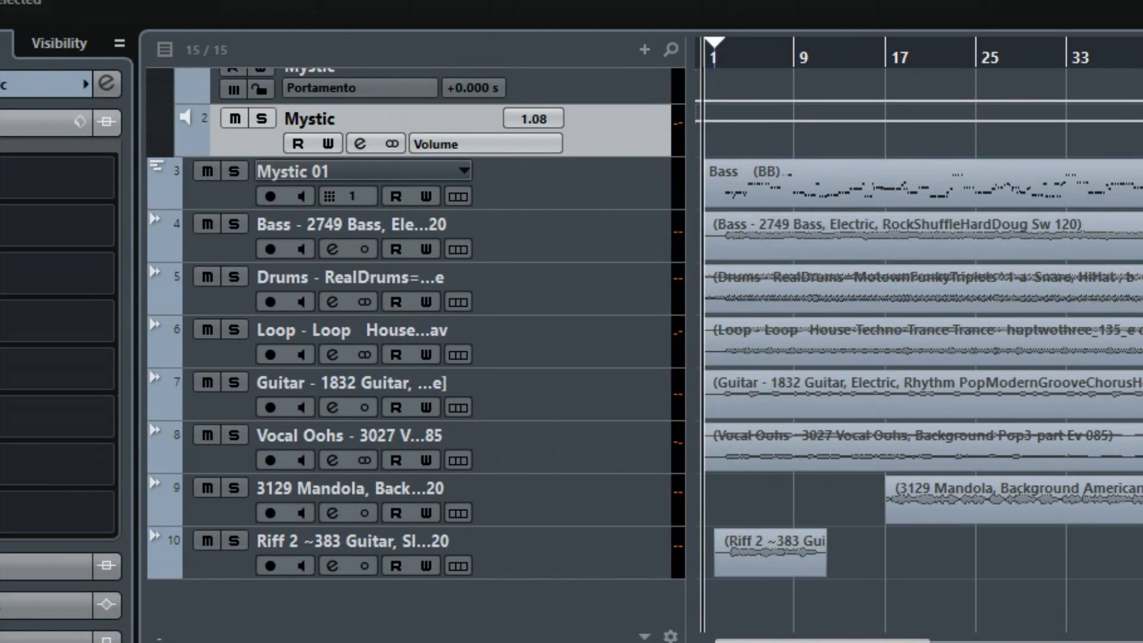
- Add an FX channel track to the project and insert the RoomWorks reverb on it
{"action": "right_click", "coordinate": [430, 610]}
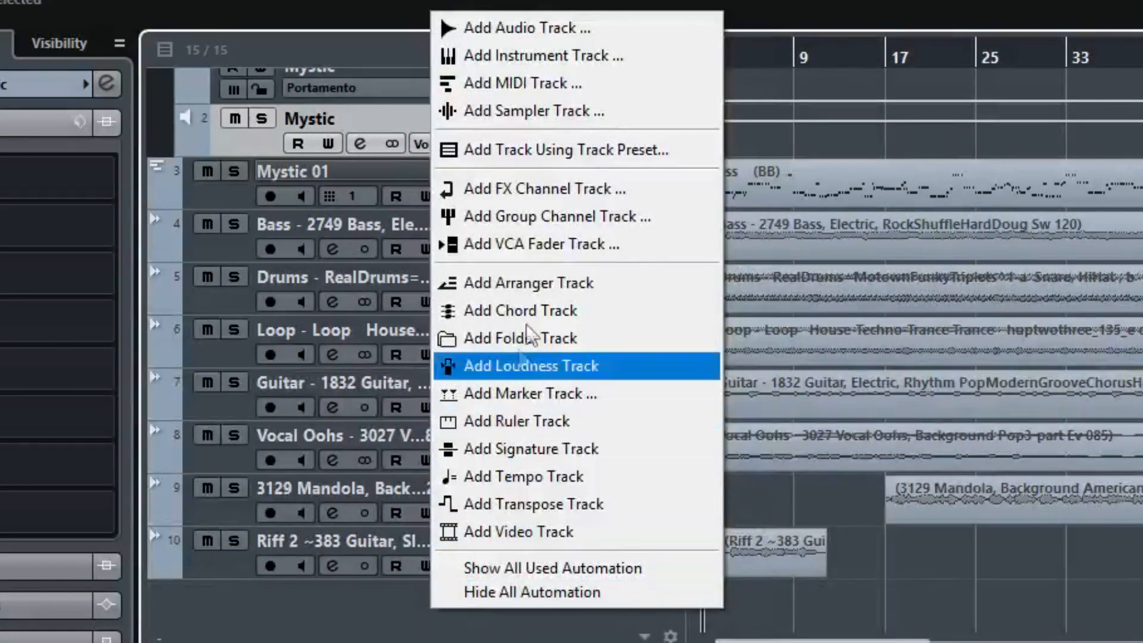
{"action": "left_click", "coordinate": [554, 189]}
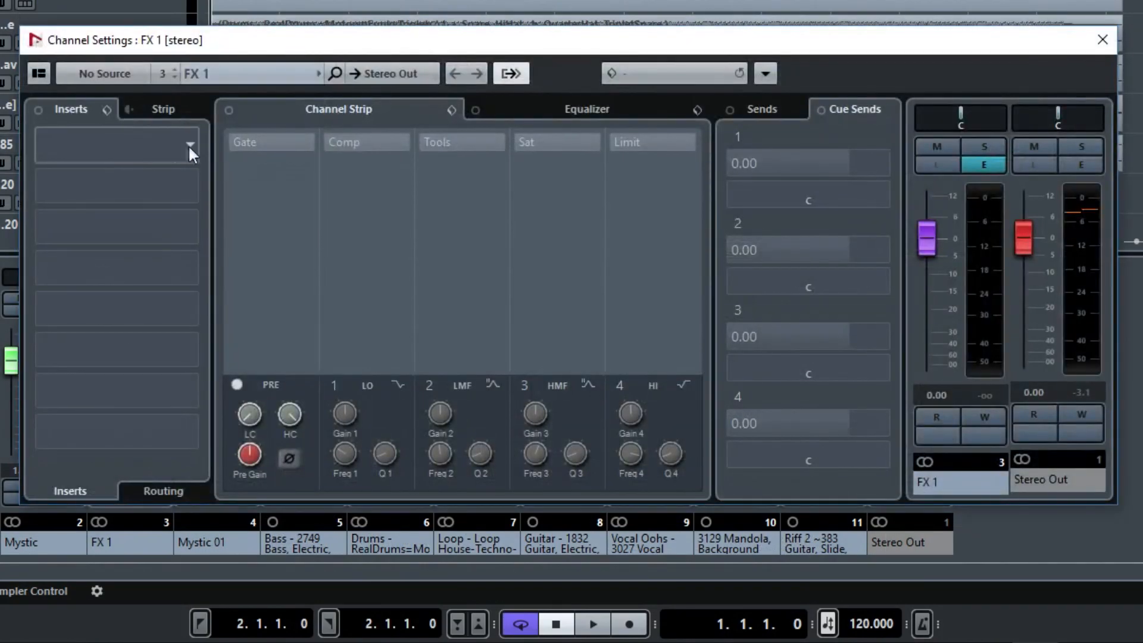
{"action": "left_click", "coordinate": [190, 145]}
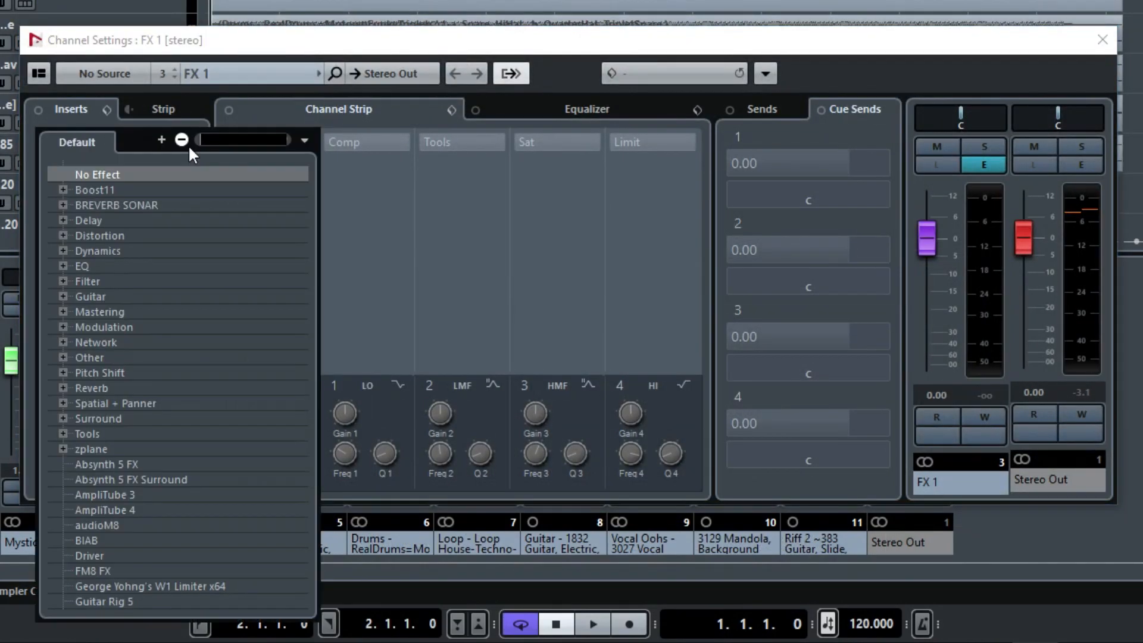
{"action": "left_click", "coordinate": [62, 388]}
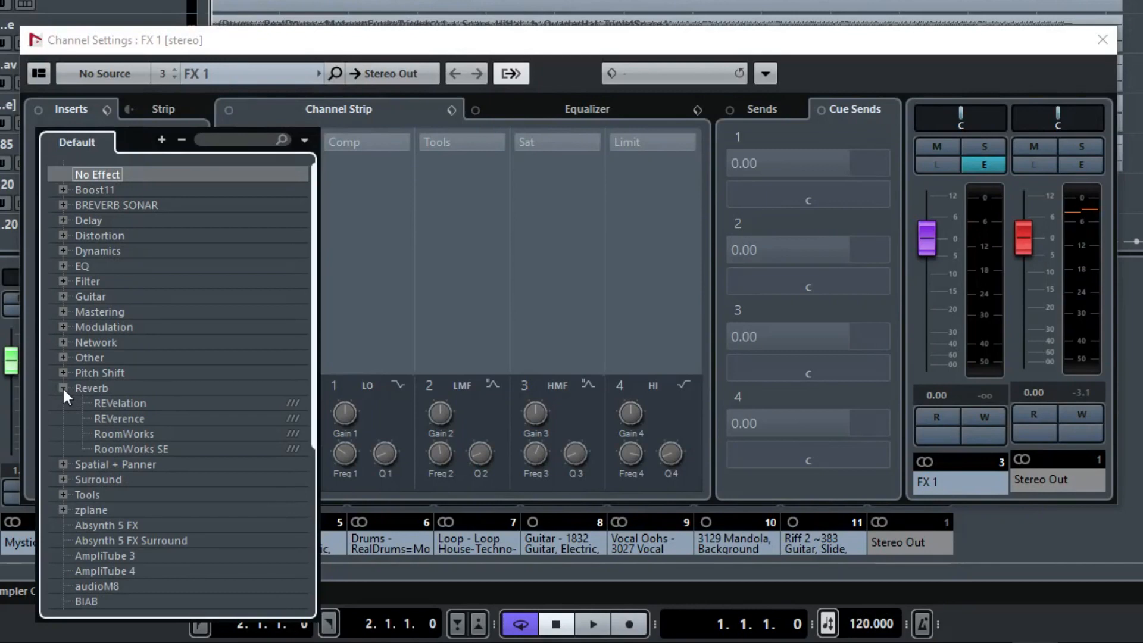
{"action": "left_click", "coordinate": [127, 433]}
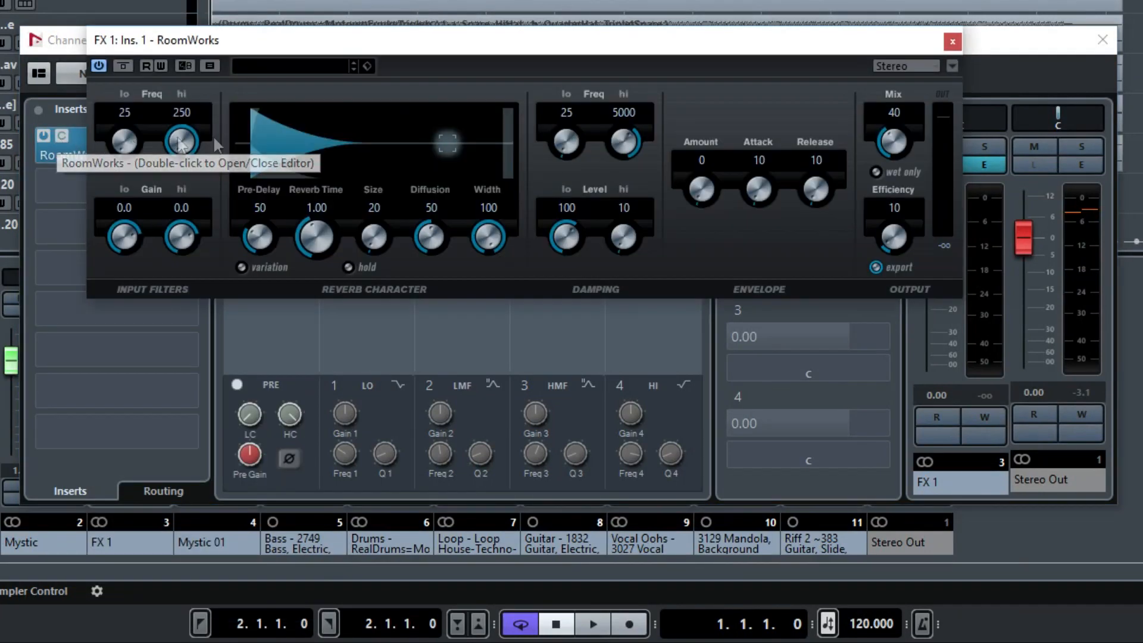
- Load the Room Oil Tank preset in RoomWorks, raise its output mix, and close the plugin and channel settings windows
{"action": "left_click", "coordinate": [310, 67]}
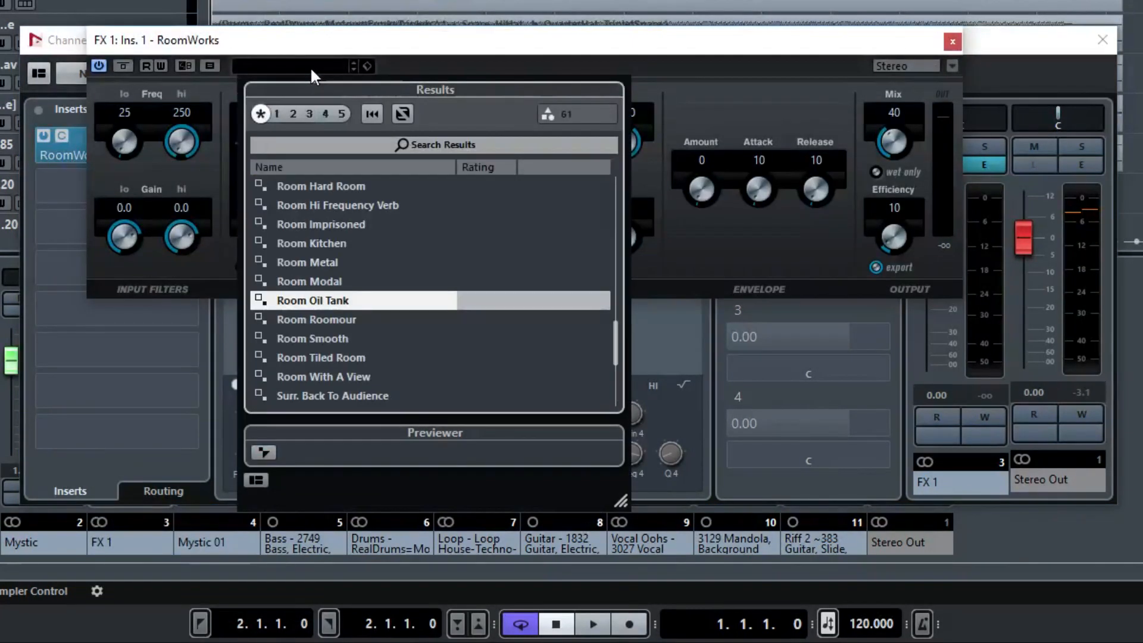
{"action": "double_click", "coordinate": [359, 301]}
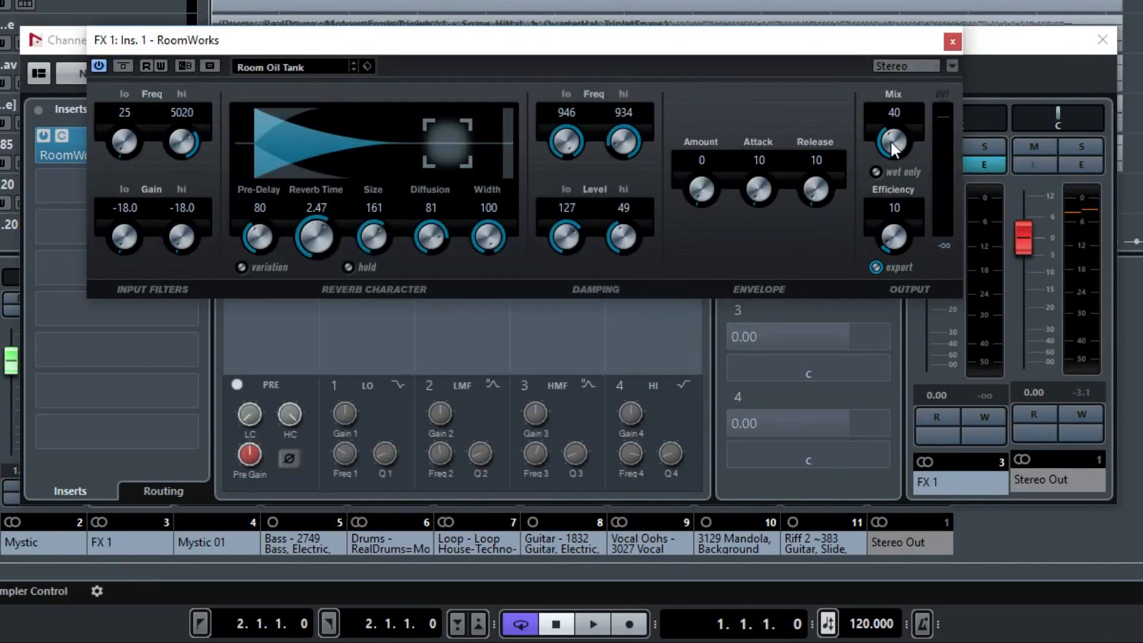
{"action": "left_click_drag", "start_coordinate": [890, 140], "coordinate": [886, 7]}
{"action": "left_click", "coordinate": [952, 41]}
{"action": "left_click", "coordinate": [1103, 40]}
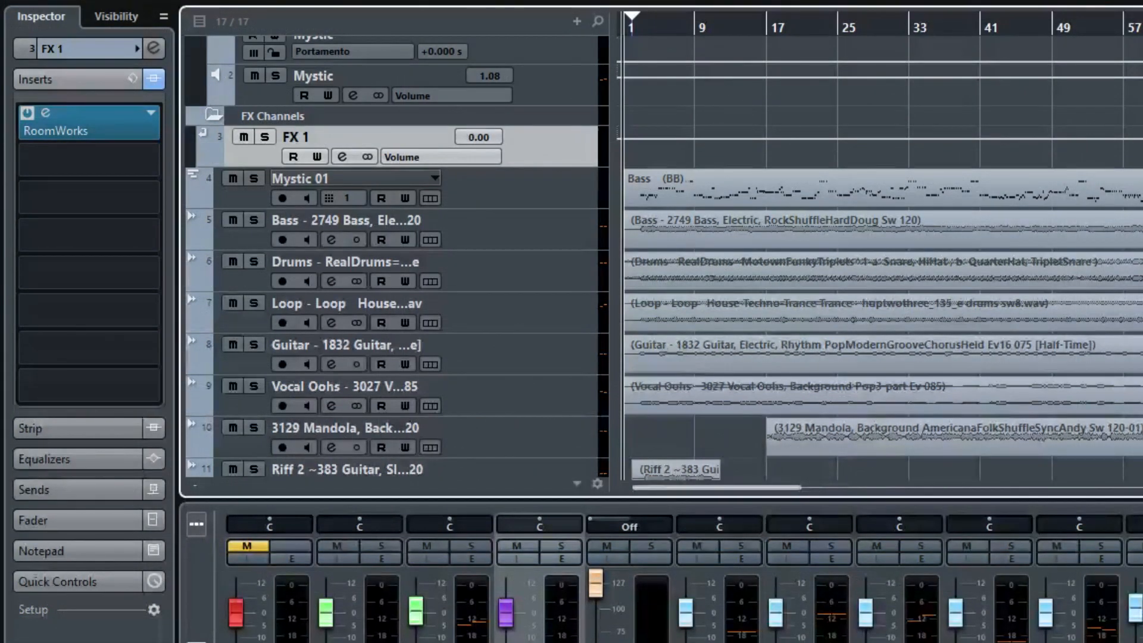
- Add a send to FX 1 on the Vocal Oohs track and activate it
{"action": "left_click", "coordinate": [477, 402]}
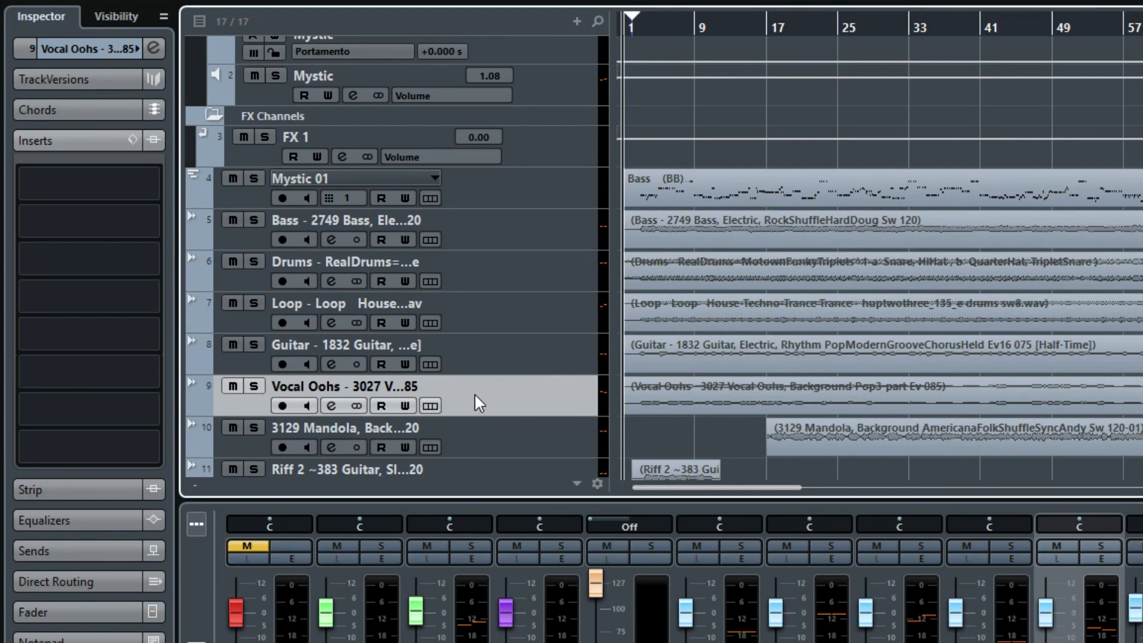
{"action": "left_click", "coordinate": [86, 554]}
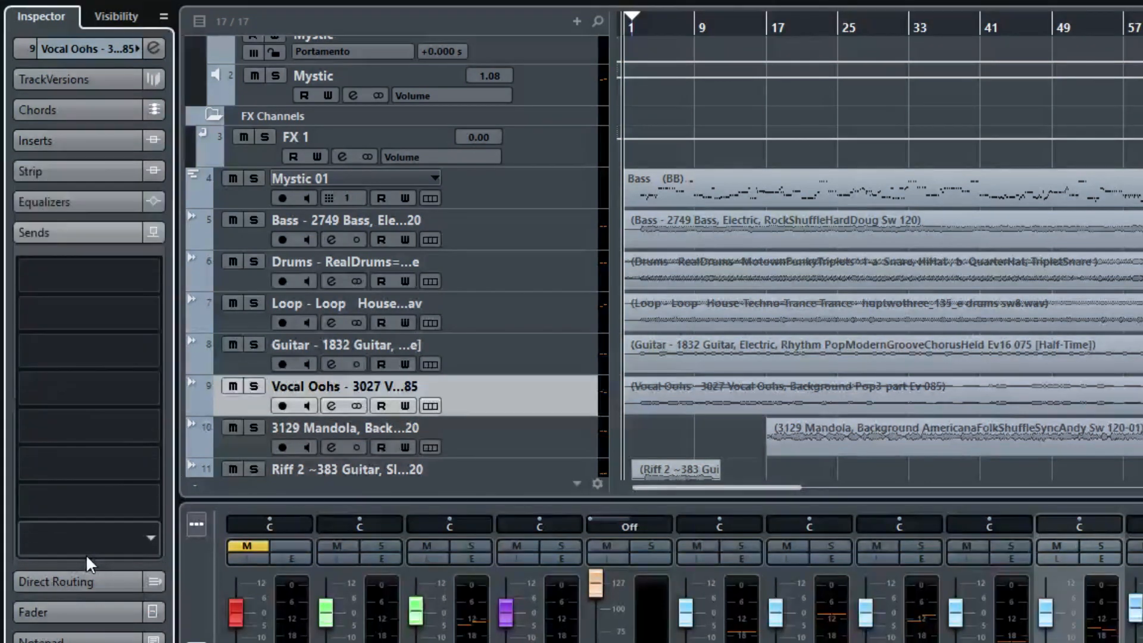
{"action": "left_click", "coordinate": [125, 277]}
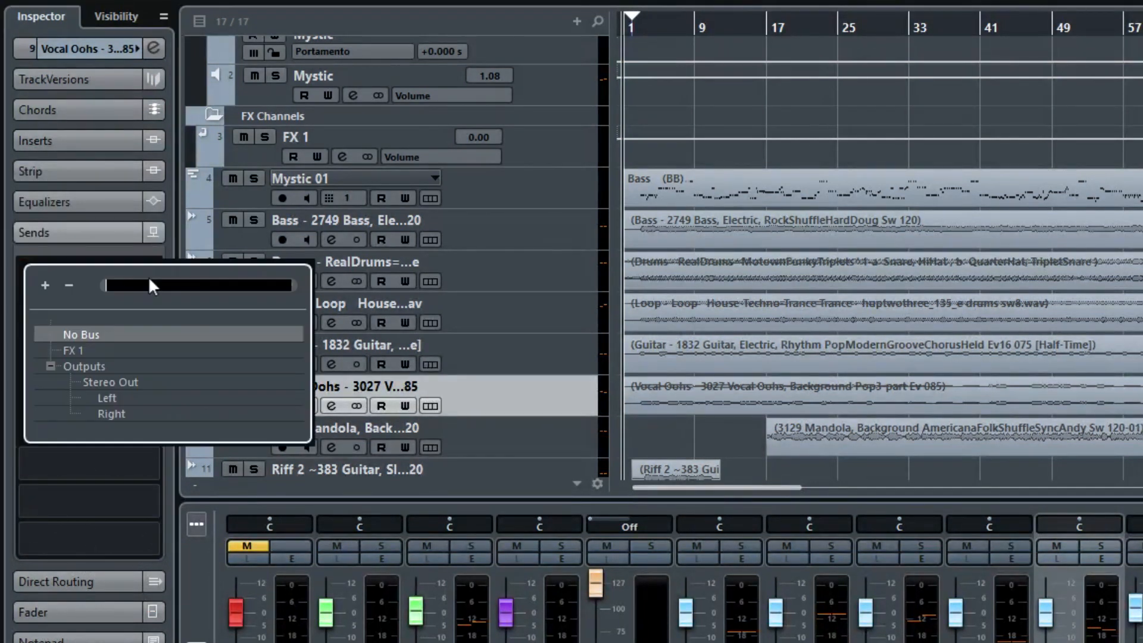
{"action": "left_click", "coordinate": [150, 353]}
{"action": "left_click", "coordinate": [25, 262]}
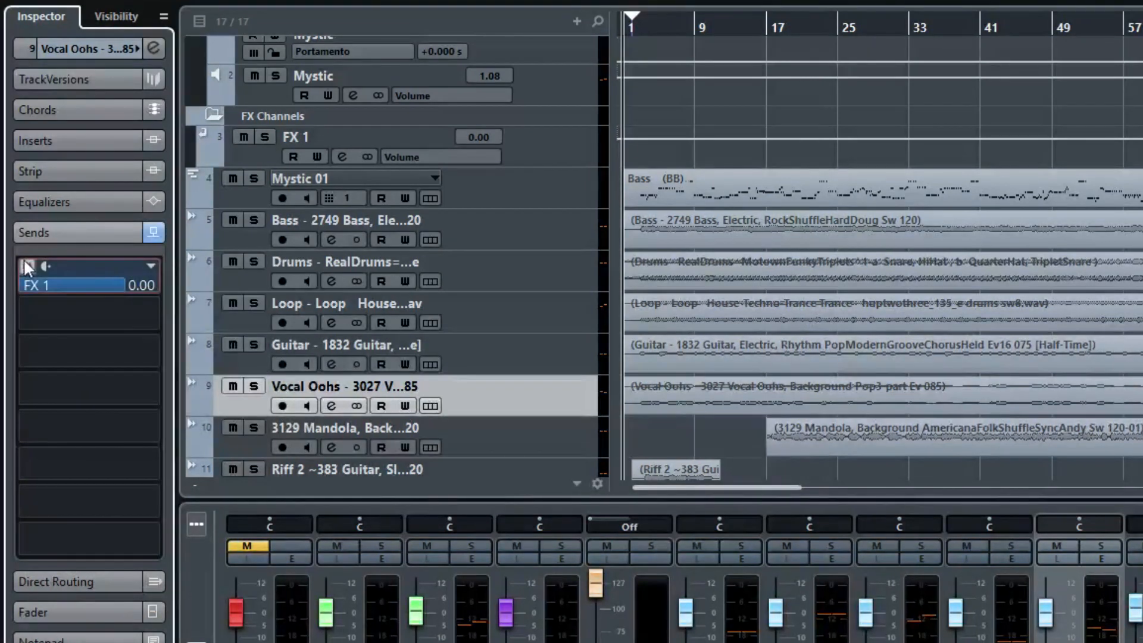
- Add active sends to FX 1 on the 3129 Mandola and Riff 2 guitar tracks
{"action": "left_click", "coordinate": [484, 442]}
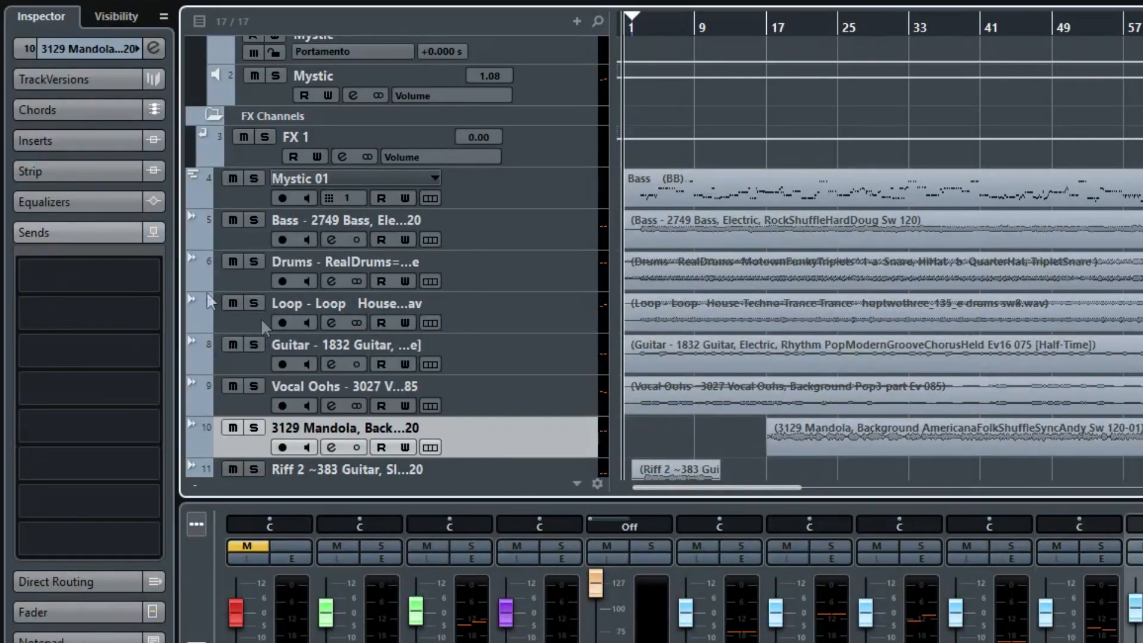
{"action": "left_click", "coordinate": [147, 277]}
{"action": "left_click", "coordinate": [118, 347]}
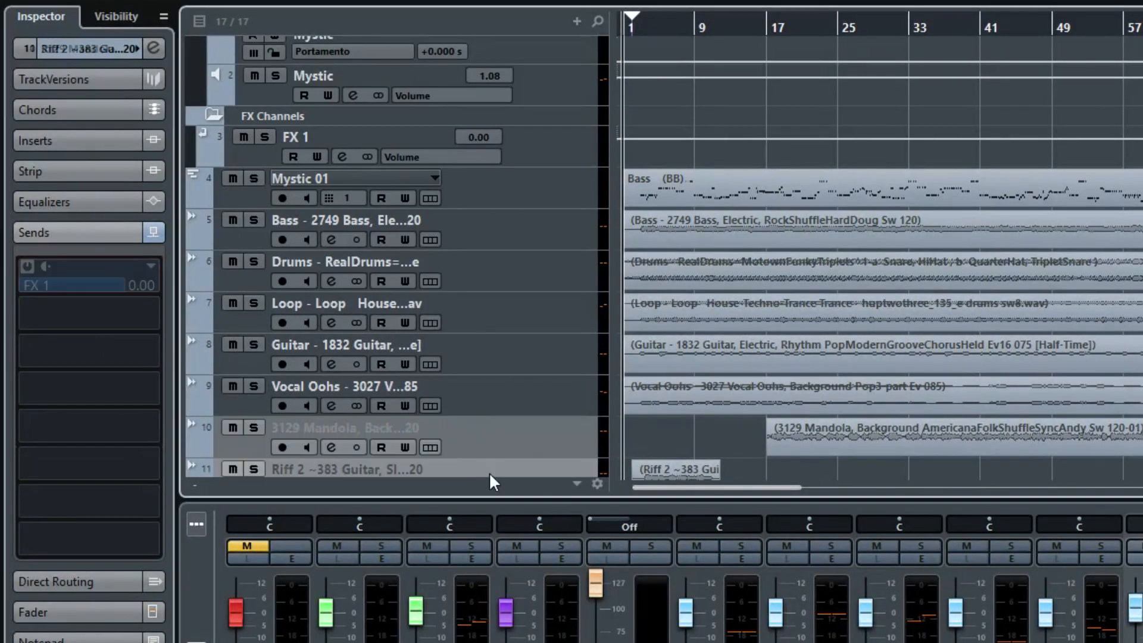
{"action": "left_click", "coordinate": [491, 472]}
{"action": "left_click", "coordinate": [149, 269]}
{"action": "left_click", "coordinate": [113, 346]}
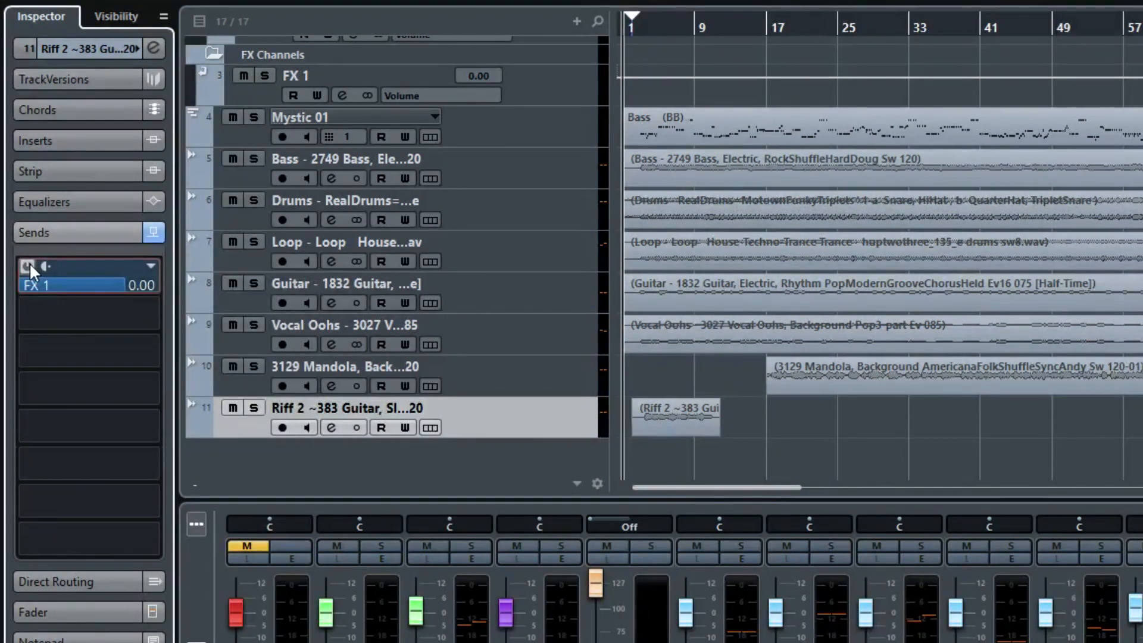
- Lower the FX 1 send levels to about -4.68 on the Mandola and -5.68 on the Riff 2 guitar
{"action": "left_click", "coordinate": [512, 381]}
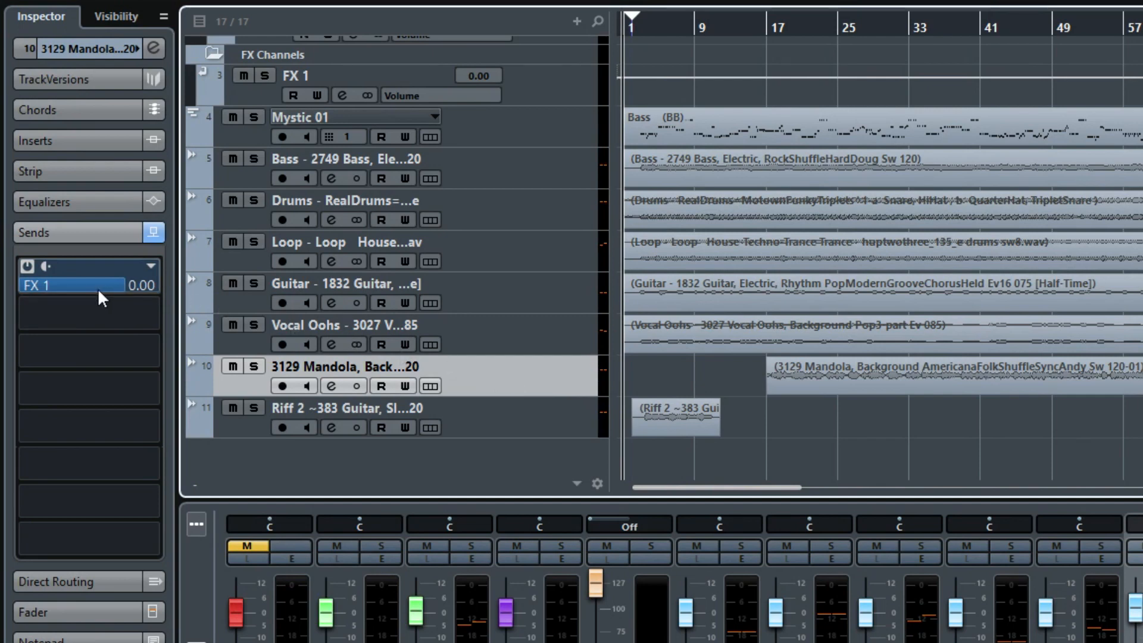
{"action": "left_click_drag", "start_coordinate": [110, 284], "coordinate": [92, 280]}
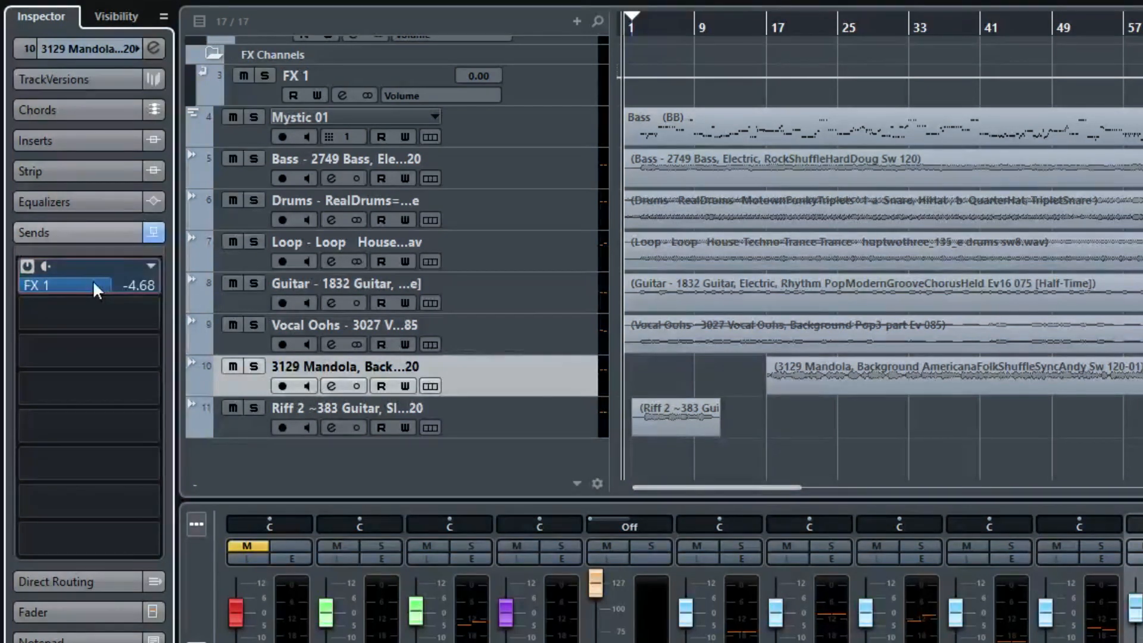
{"action": "left_click", "coordinate": [395, 405]}
{"action": "left_click_drag", "start_coordinate": [116, 280], "coordinate": [93, 280]}
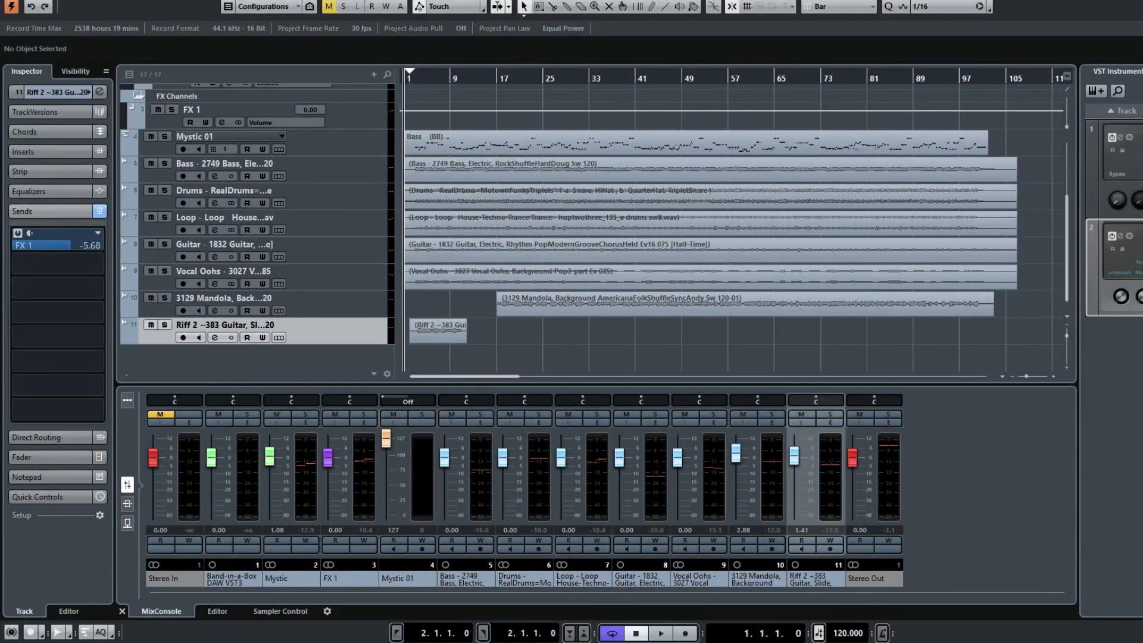
- Add a Standard Compressor to the Riff 2 guitar's channel strip, lowering the threshold, raising the ratio and switching off auto make-up
{"action": "left_click", "coordinate": [215, 337]}
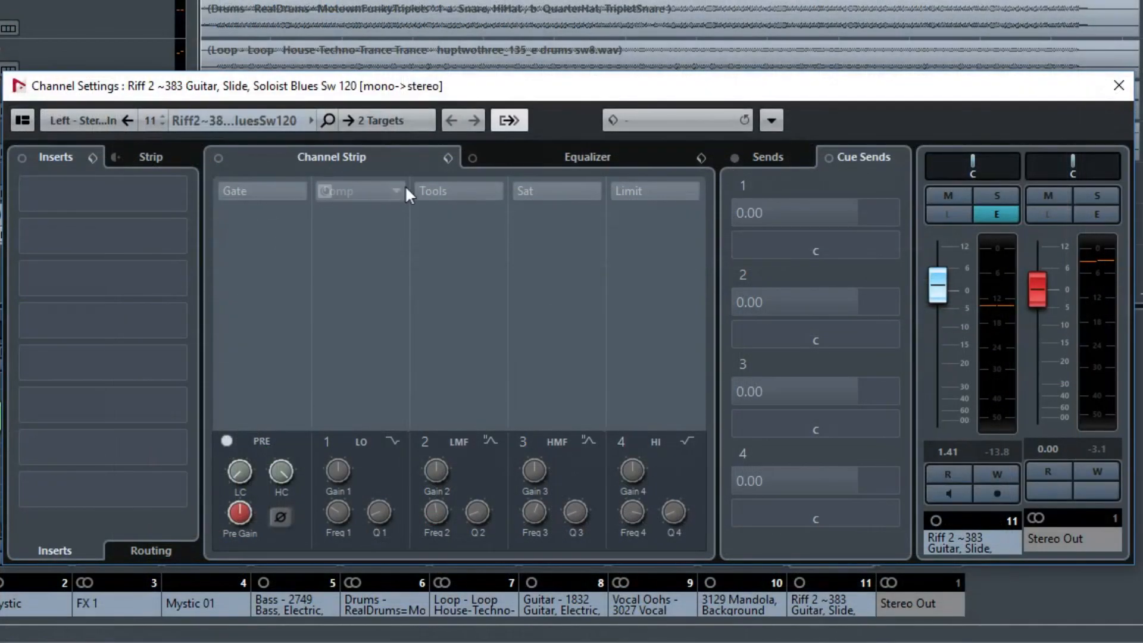
{"action": "left_click", "coordinate": [535, 310]}
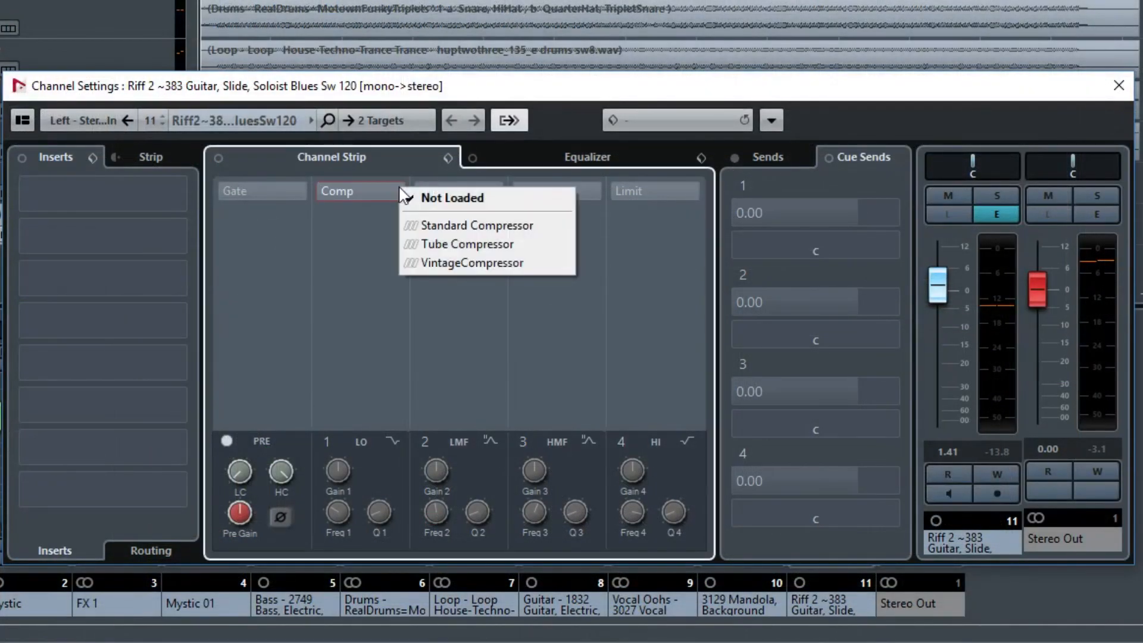
{"action": "left_click", "coordinate": [463, 226]}
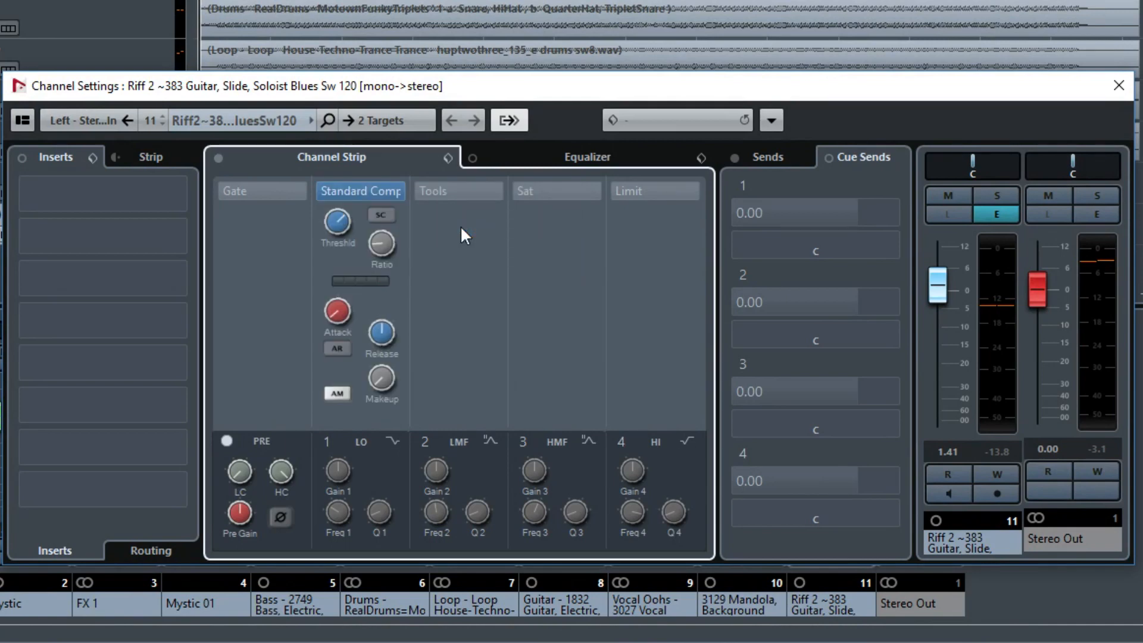
{"action": "left_click_drag", "start_coordinate": [336, 221], "coordinate": [344, 243]}
{"action": "left_click_drag", "start_coordinate": [376, 252], "coordinate": [387, 243]}
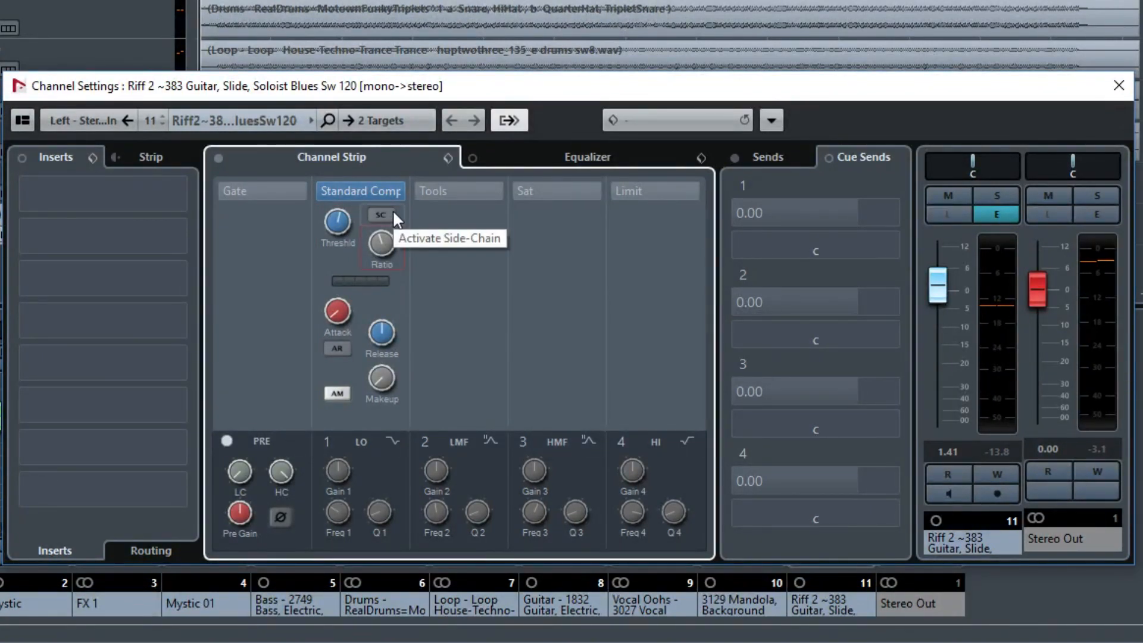
{"action": "left_click", "coordinate": [332, 393]}
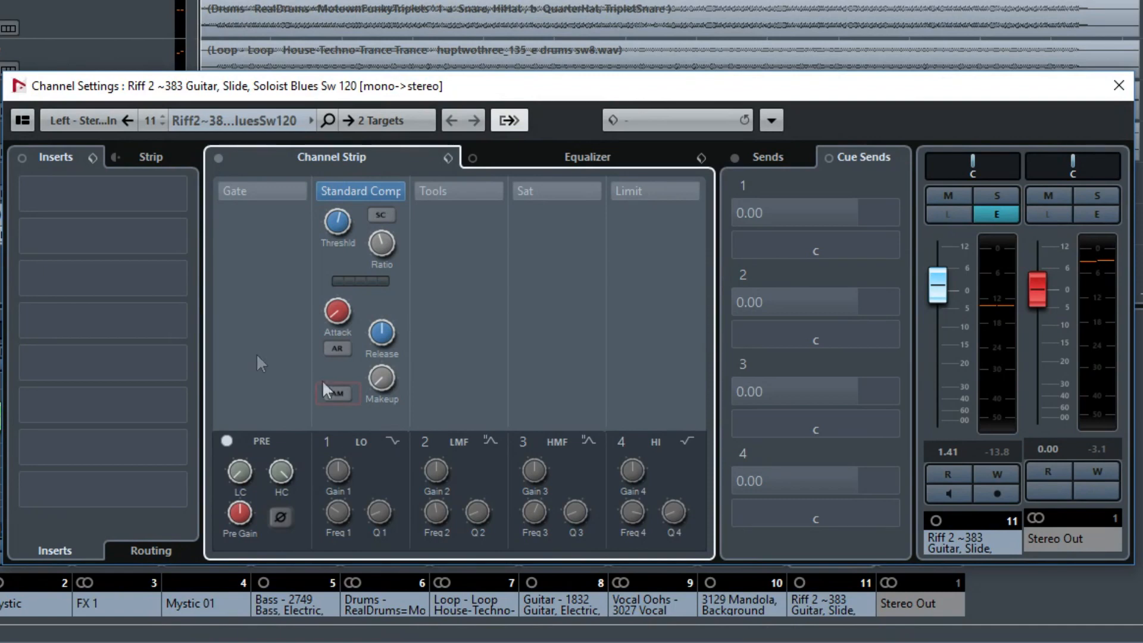
- Insert StereoDelay on the Riff 2 guitar channel with the Stereo Spread preset and fine-tune the second delay's mix
{"action": "left_click", "coordinate": [174, 191]}
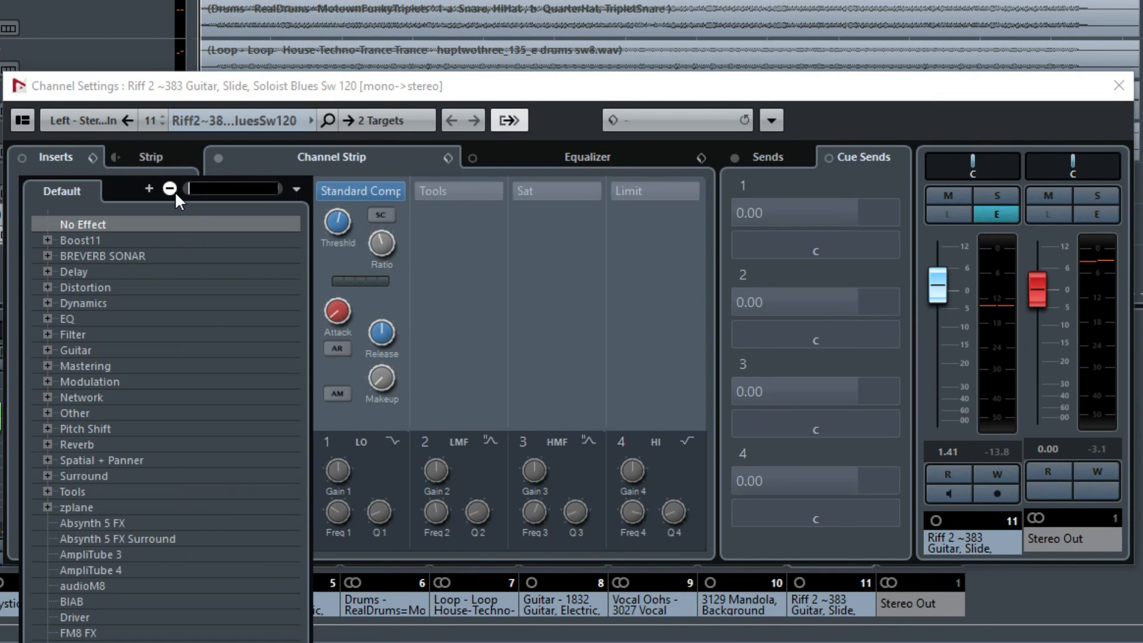
{"action": "left_click", "coordinate": [47, 272]}
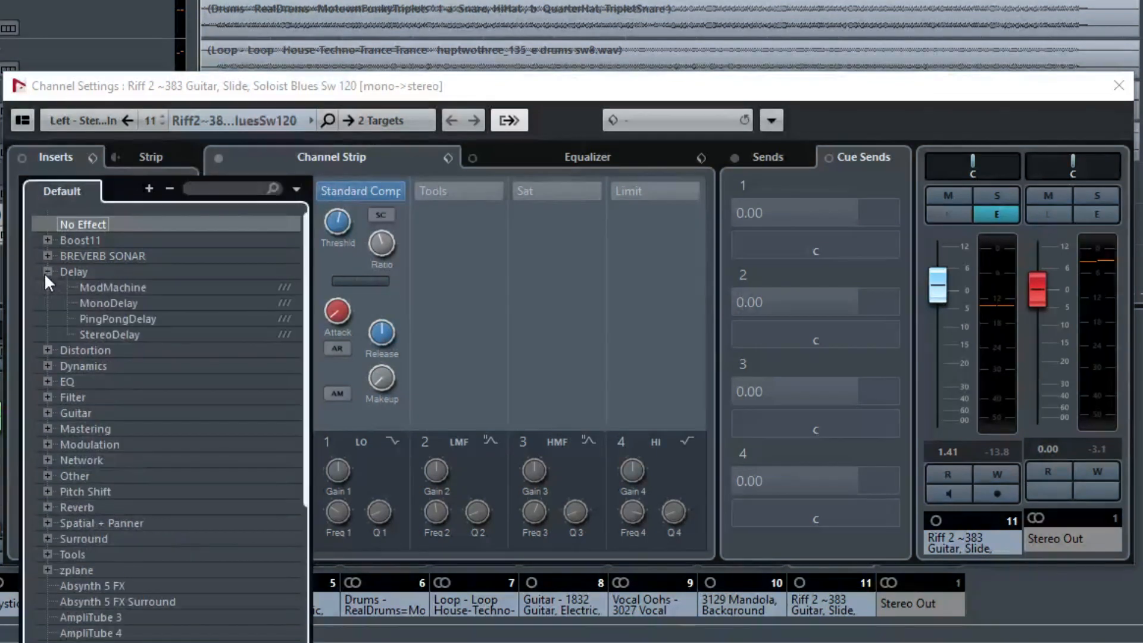
{"action": "left_click", "coordinate": [133, 336]}
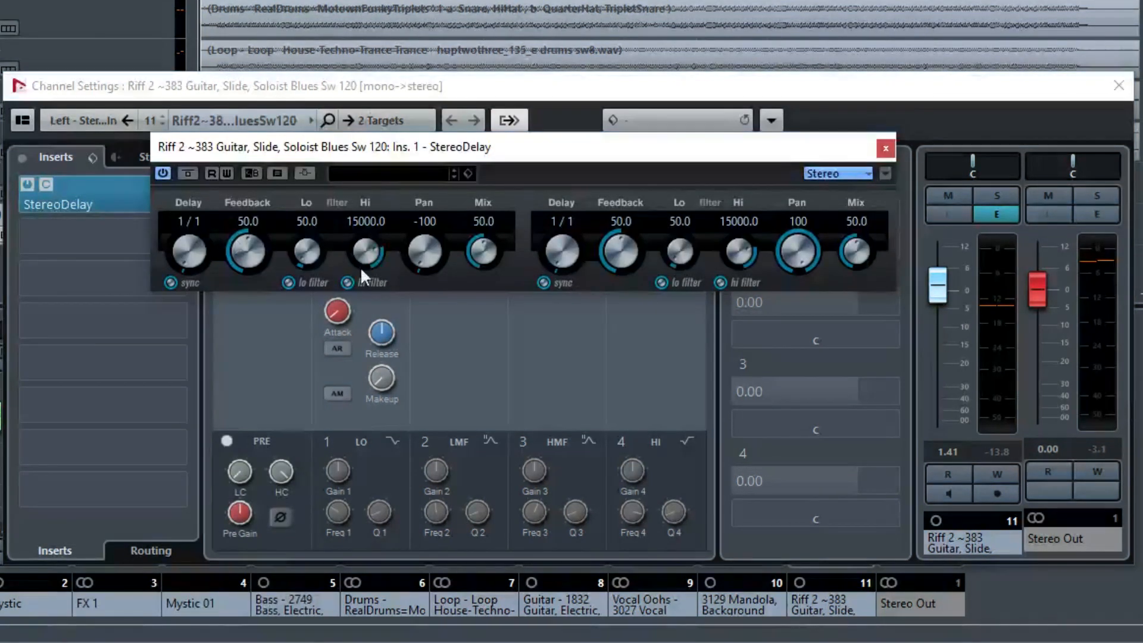
{"action": "left_click", "coordinate": [388, 172]}
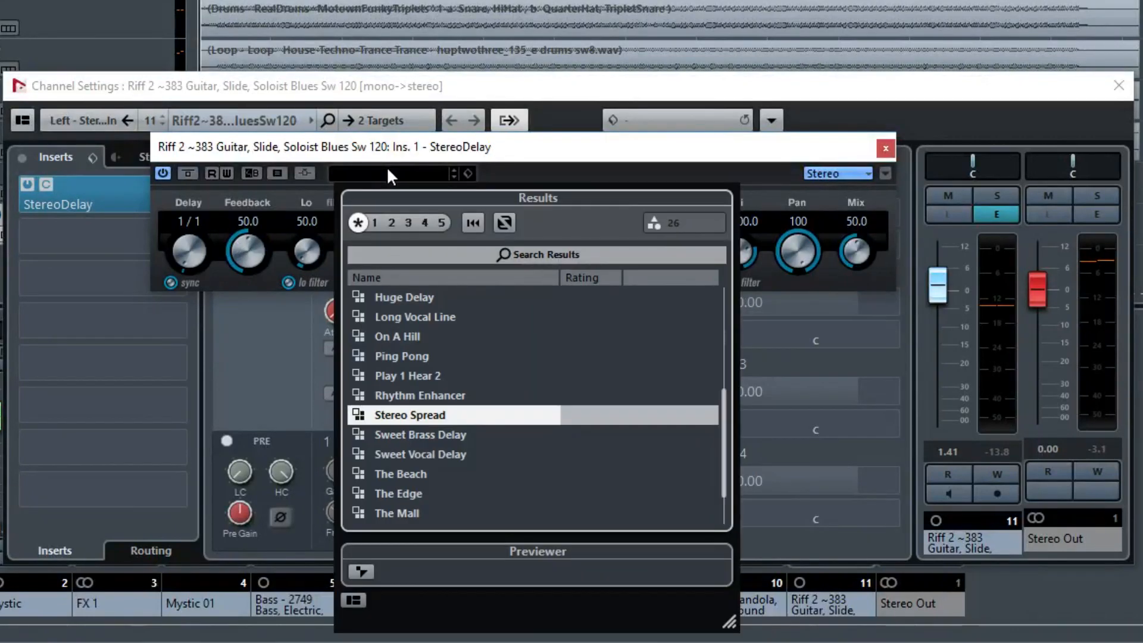
{"action": "double_click", "coordinate": [448, 415]}
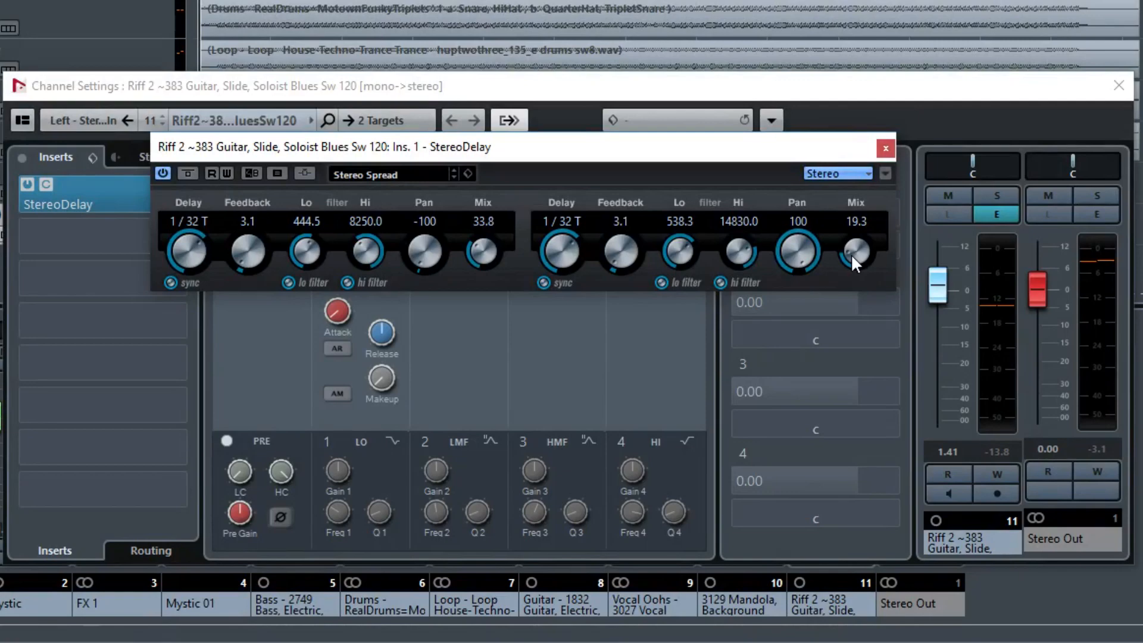
{"action": "scroll", "coordinate": [847, 249], "scroll_direction": "up", "scroll_amount": 1}
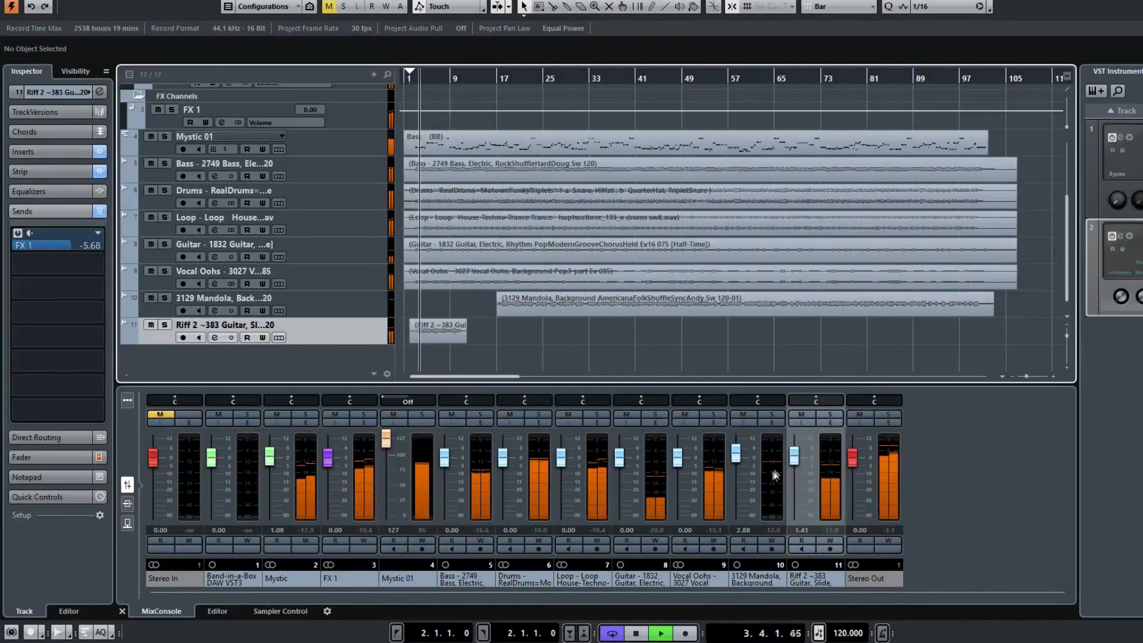
- Raise the Riff 2 guitar's volume fader to about 4.47 during playback, and stop playback
{"action": "left_click_drag", "start_coordinate": [794, 458], "coordinate": [793, 455]}
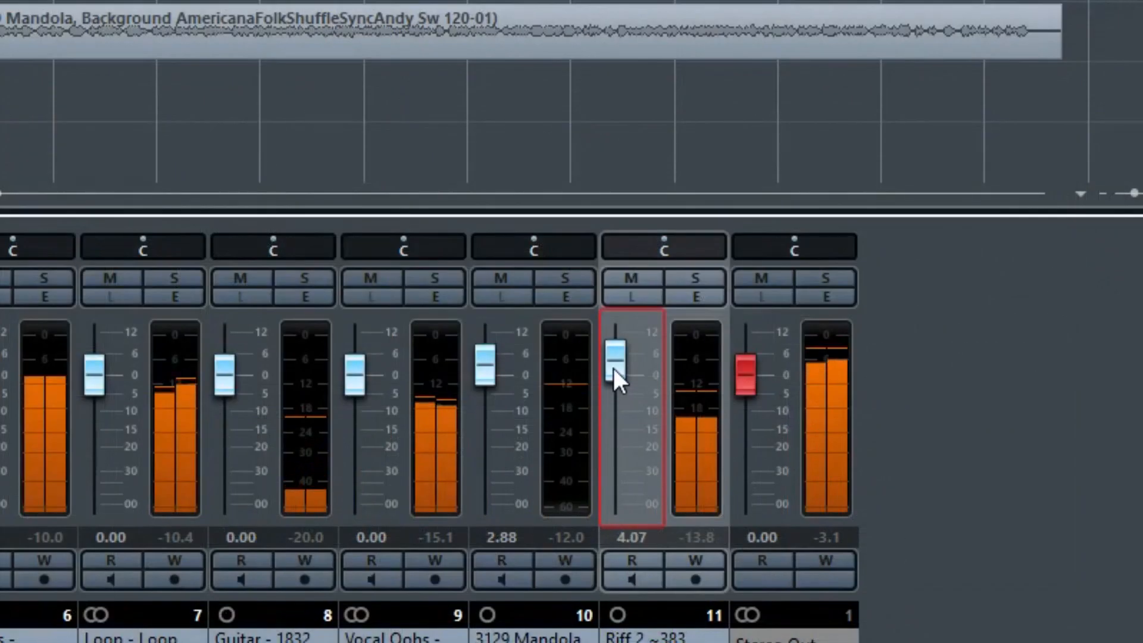
{"action": "left_click_drag", "start_coordinate": [614, 369], "coordinate": [614, 360]}
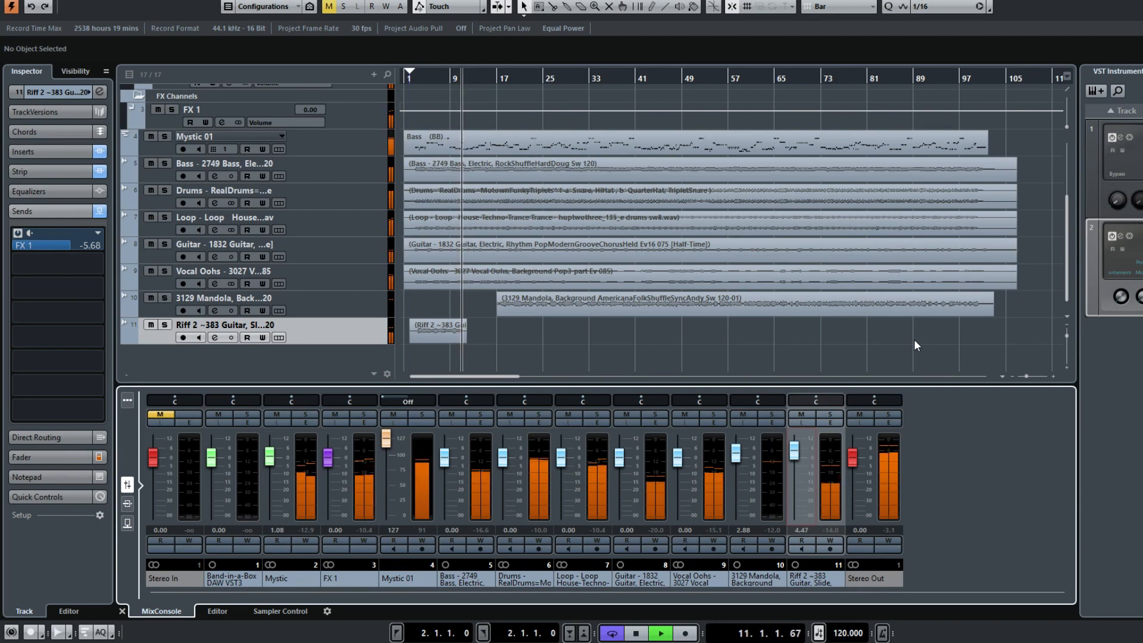
{"action": "key", "text": "space"}
- Insert the StudioChorus modulation effect on the 3129 Mandola track and lower the mix of its second chorus stage
{"action": "key", "text": "Up"}
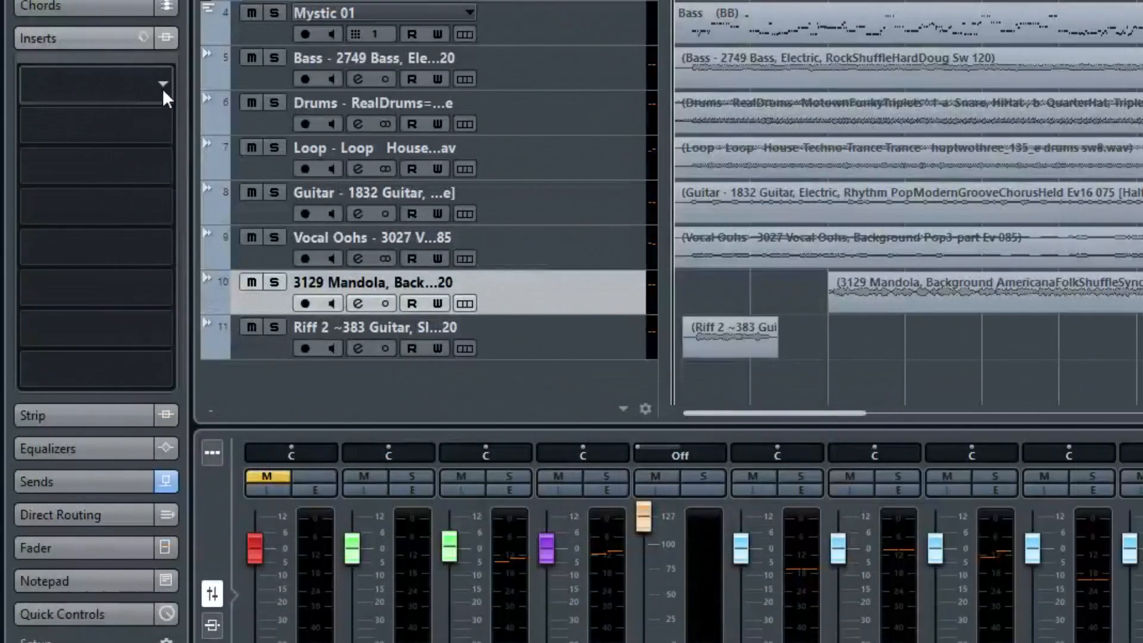
{"action": "left_click", "coordinate": [97, 182]}
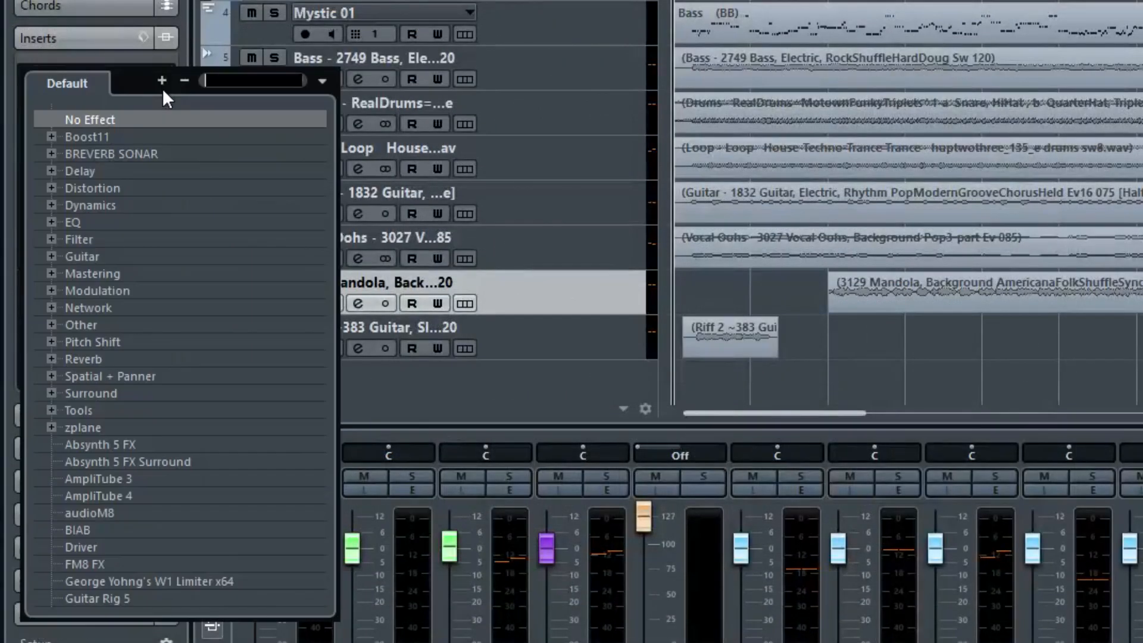
{"action": "left_click", "coordinate": [52, 290]}
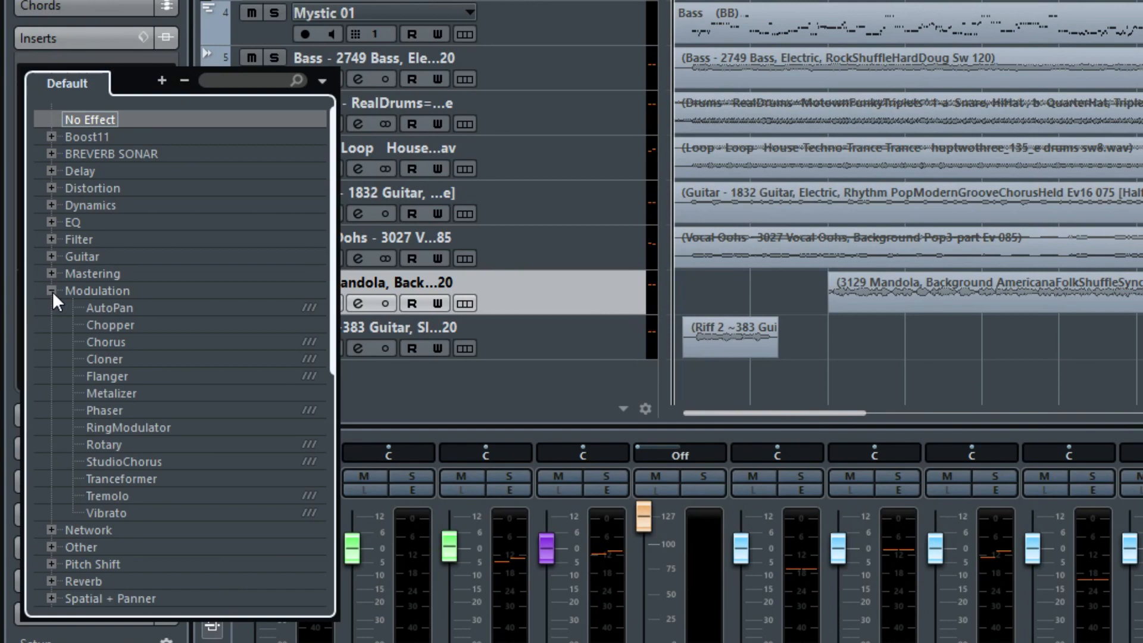
{"action": "left_click", "coordinate": [141, 459]}
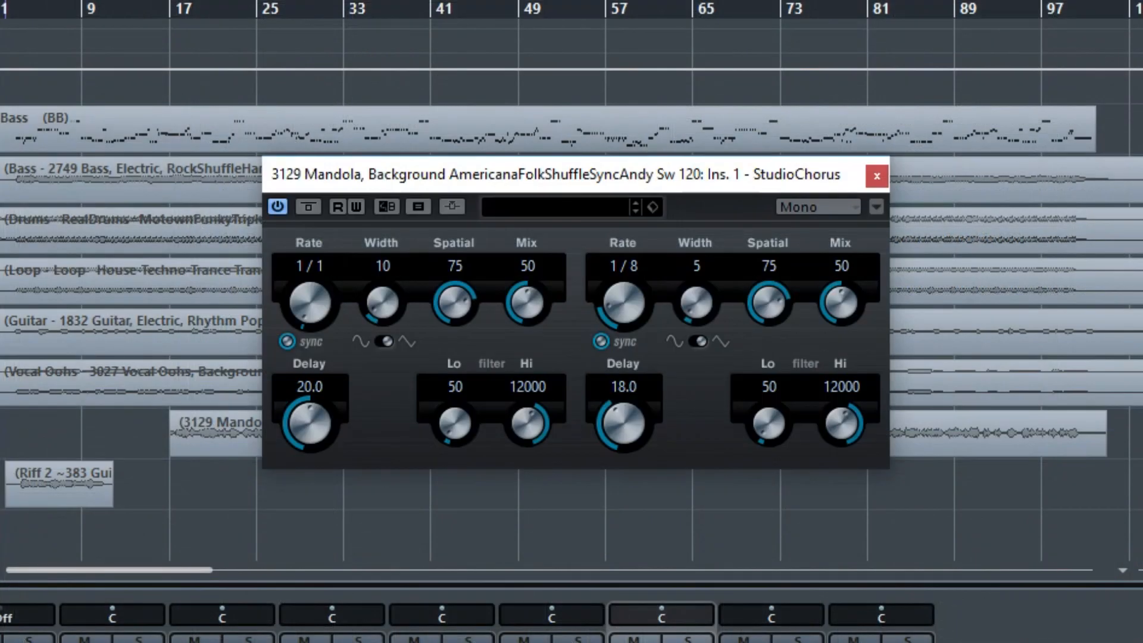
{"action": "left_click_drag", "start_coordinate": [848, 302], "coordinate": [845, 374]}
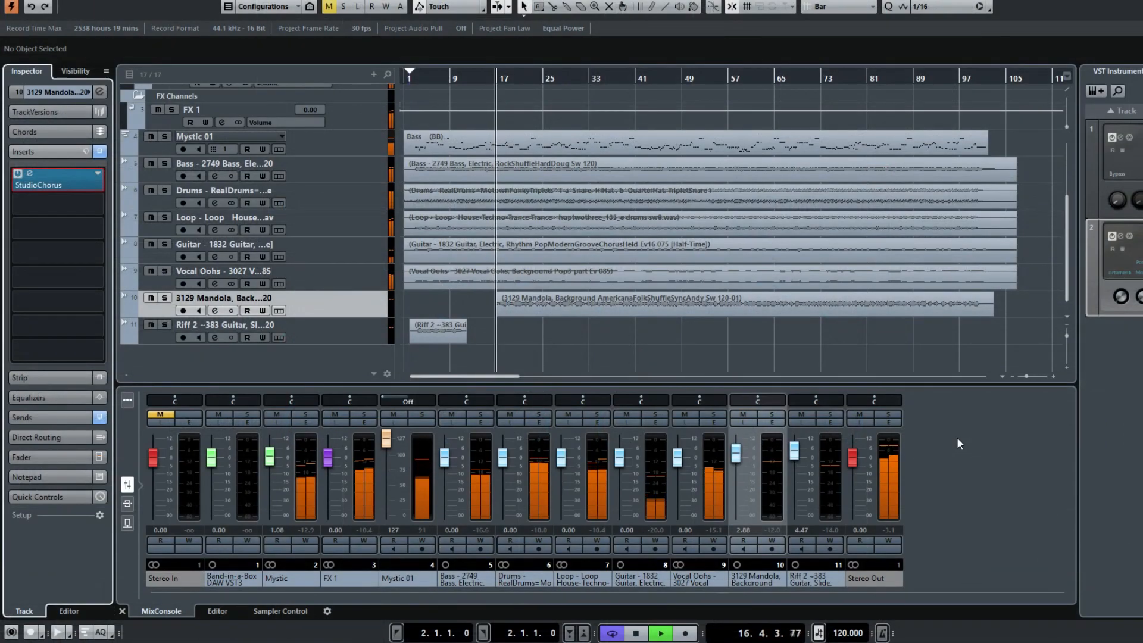